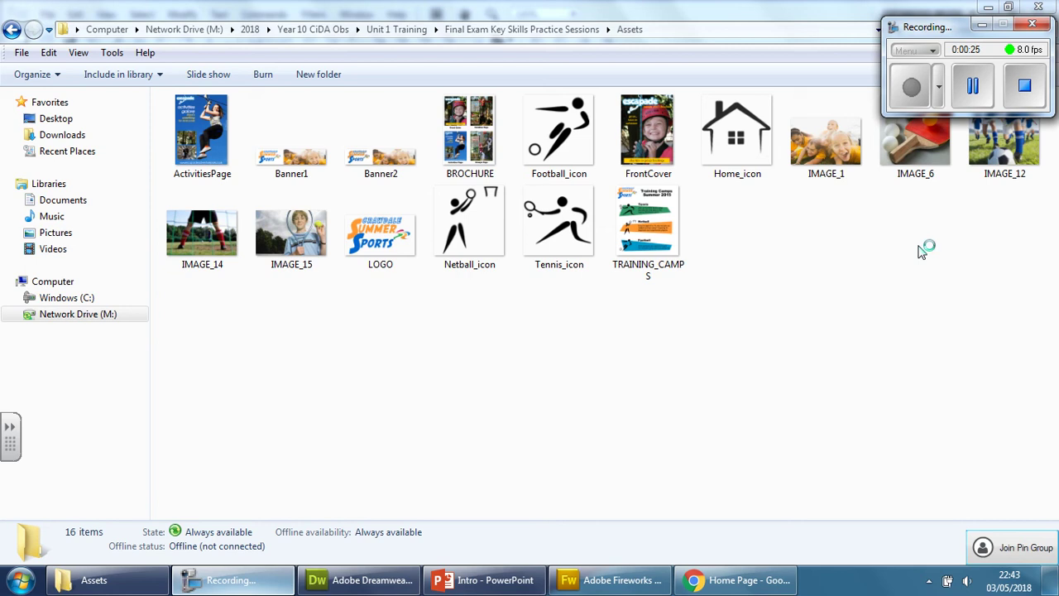
- Select IMAGE_14, start a new 455 × 100 Fireworks PNG document, then bring up Dreamweaver's Home Page
click(982, 25)
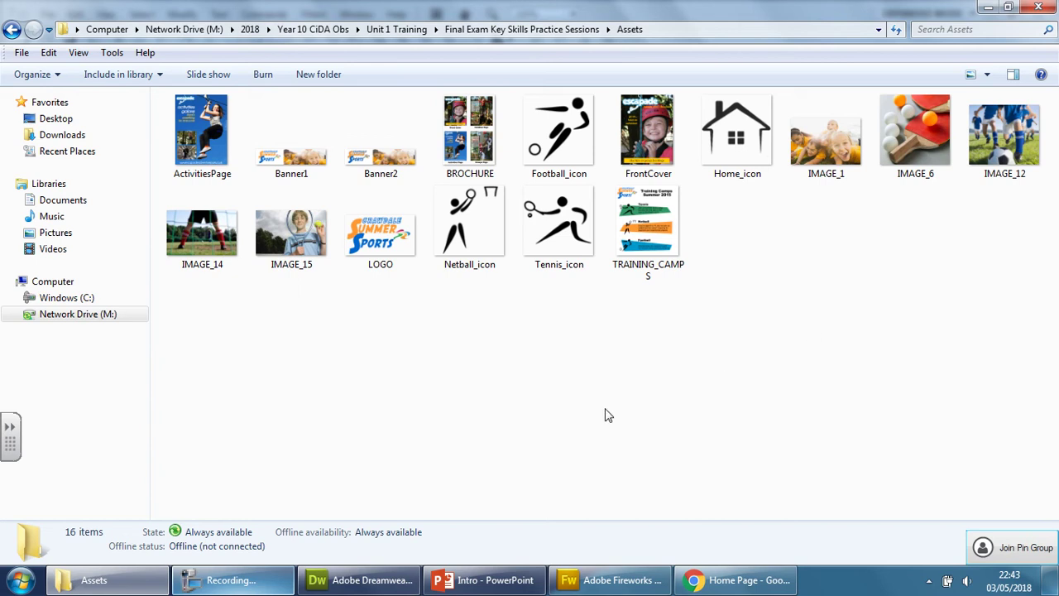
click(202, 248)
click(608, 582)
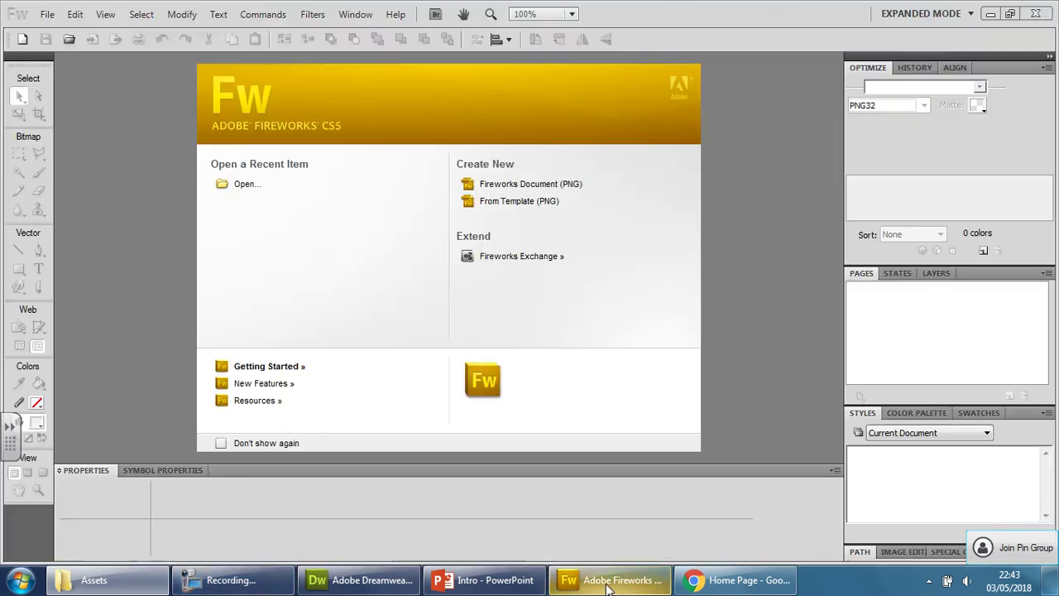
click(489, 185)
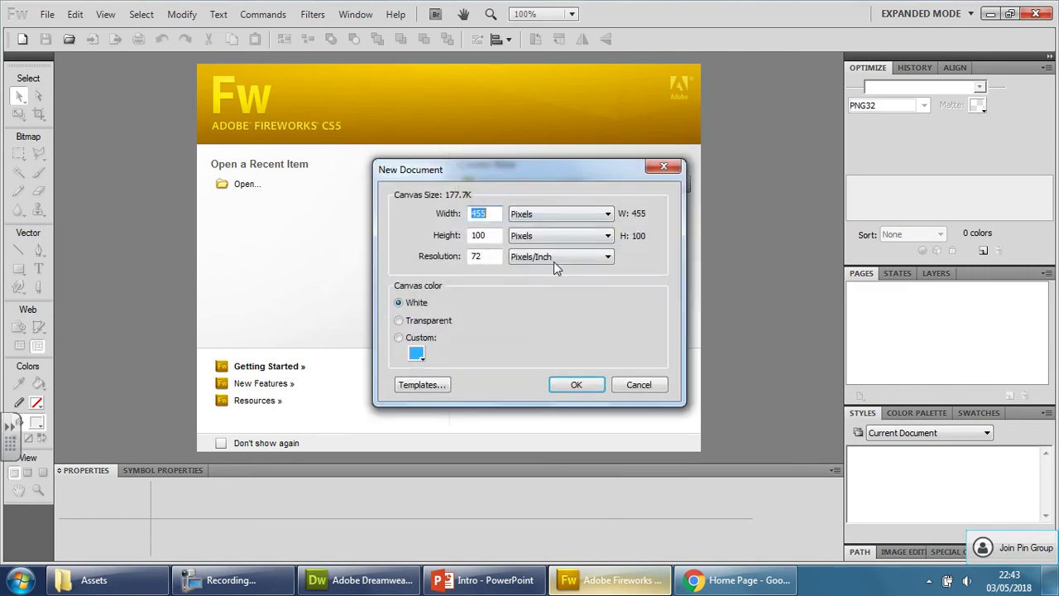
click(376, 577)
drag(421, 441, 167, 441)
- Scroll the Home Page design to the top-left and bring forward the Assets folder showing IMAGE_14
scroll(167, 414, up, 5)
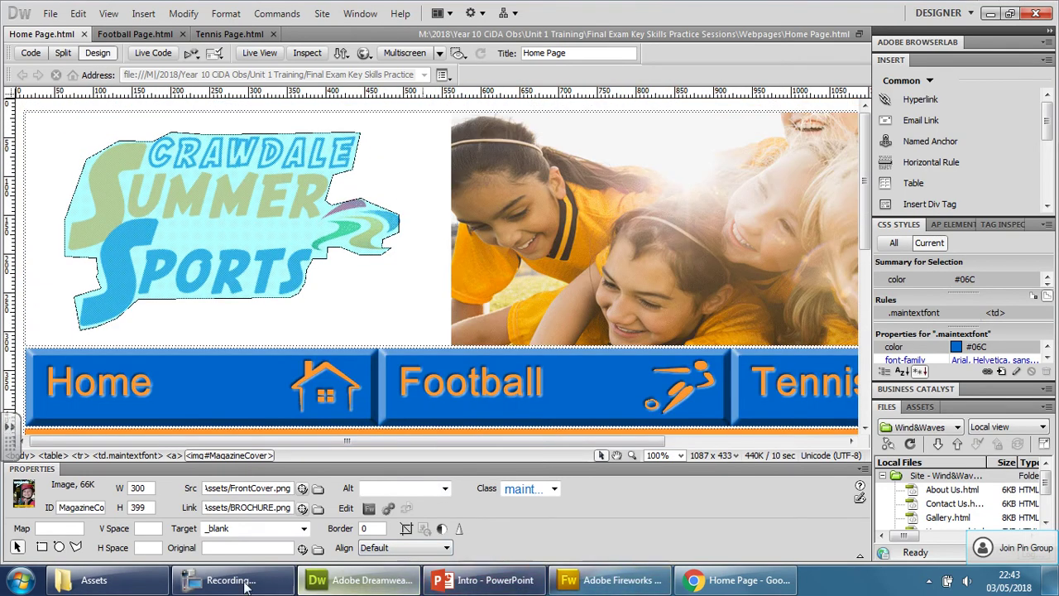
click(94, 579)
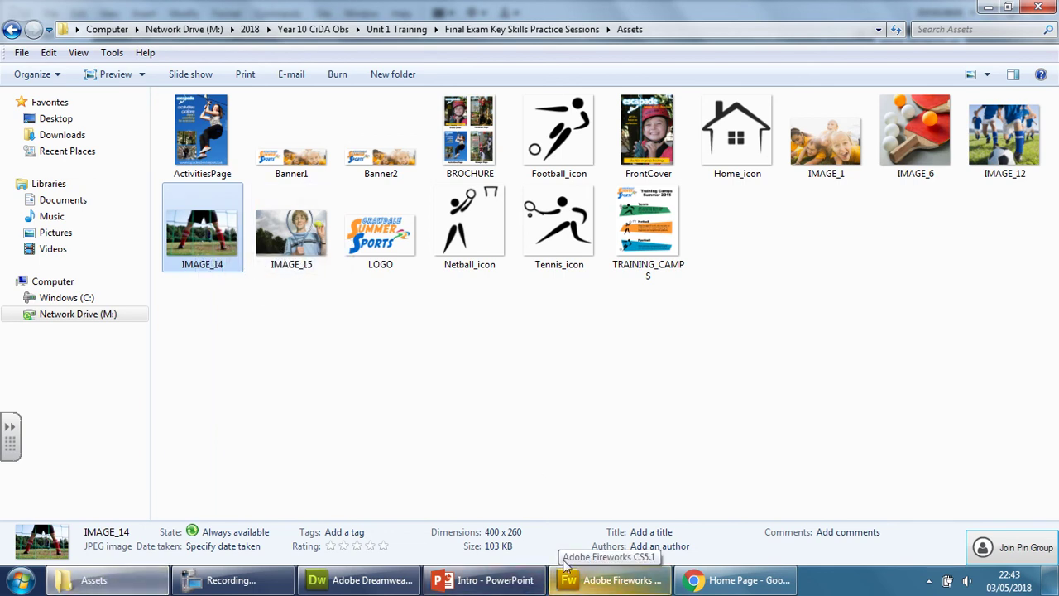
- Preview the Home Page in Chrome and check that the Home button turns orange on hover
click(734, 580)
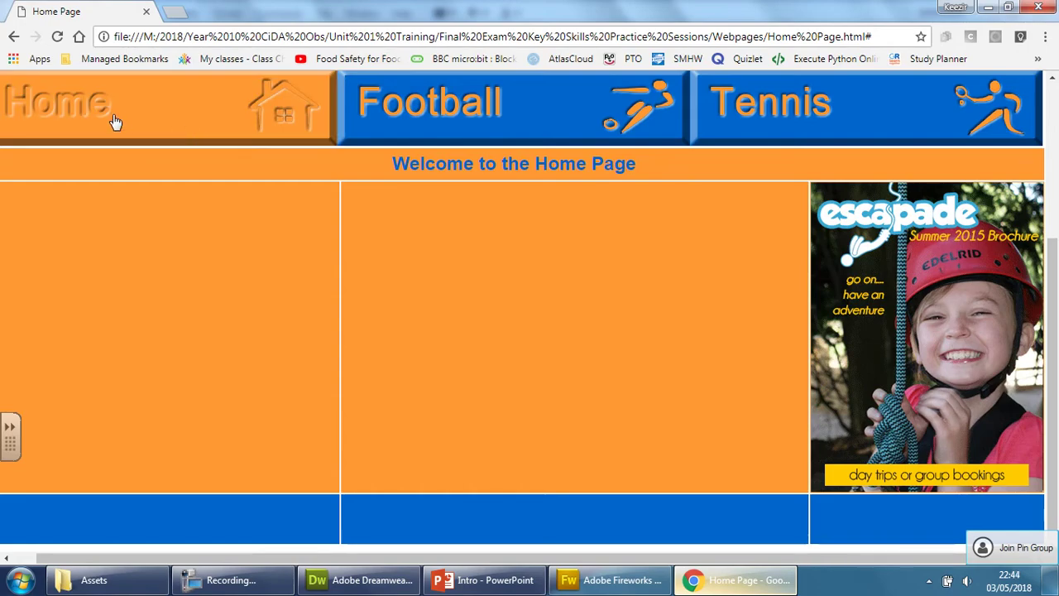
scroll(497, 554, left, 1)
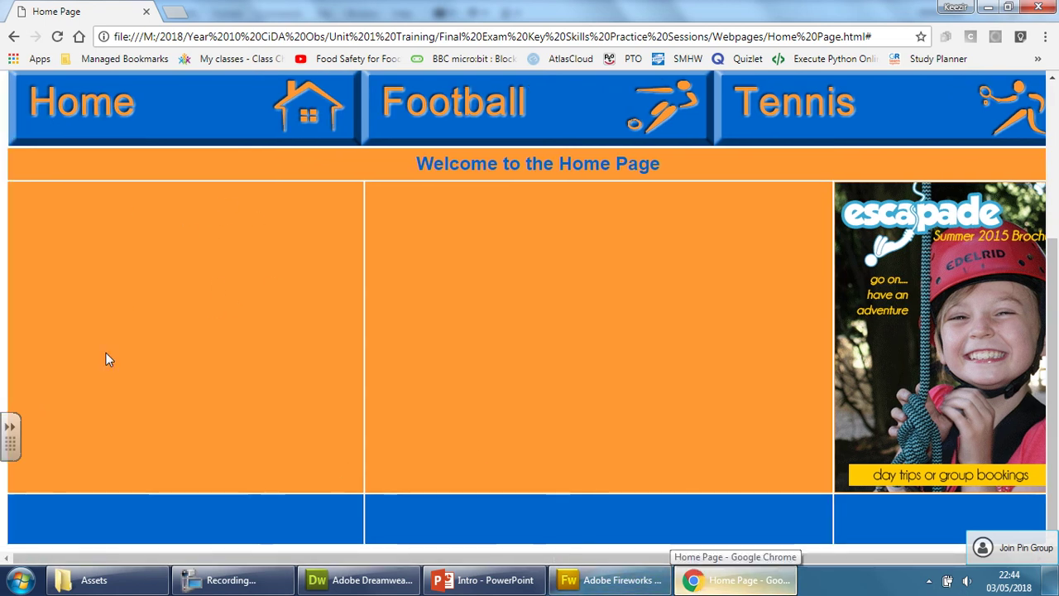
- Minimize Chrome and select Dreamweaver's Home banner image to confirm its 455 × 100 size and Home Page.html link
click(987, 7)
click(364, 579)
scroll(269, 395, down, 6)
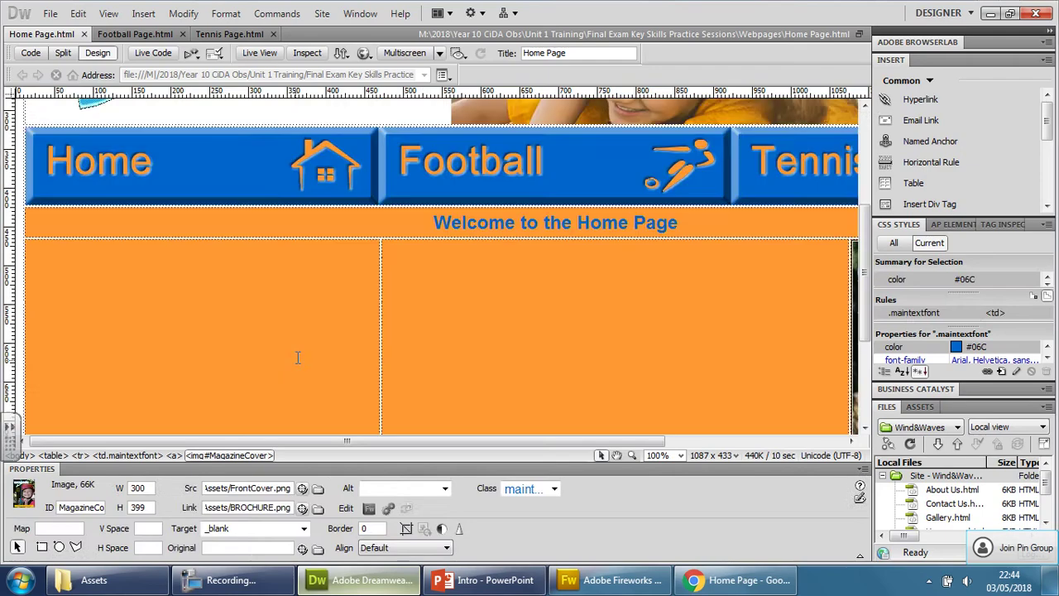
click(180, 212)
scroll(181, 212, up, 5)
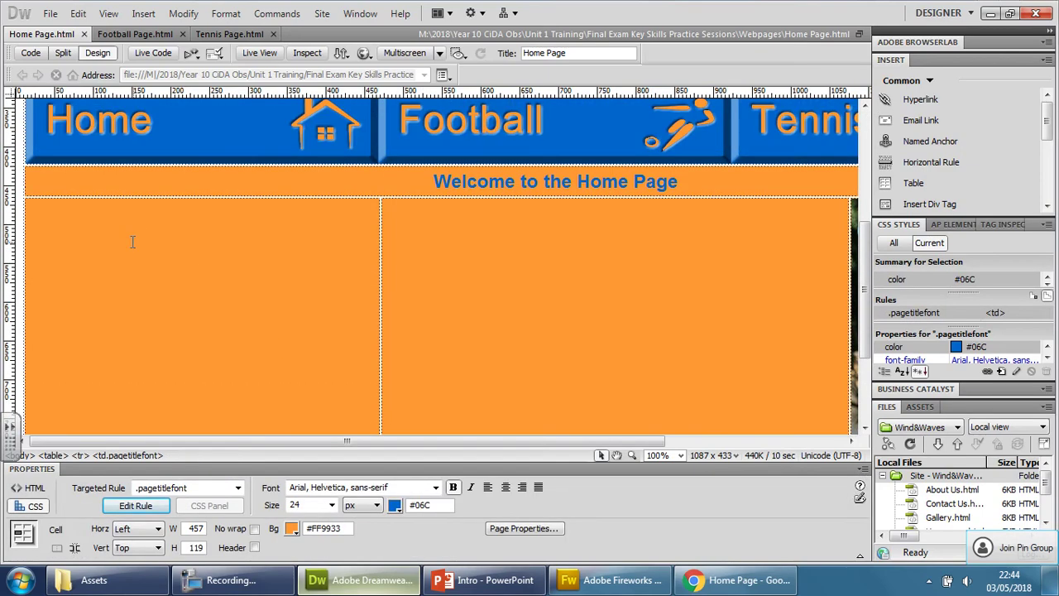
scroll(132, 239, down, 1)
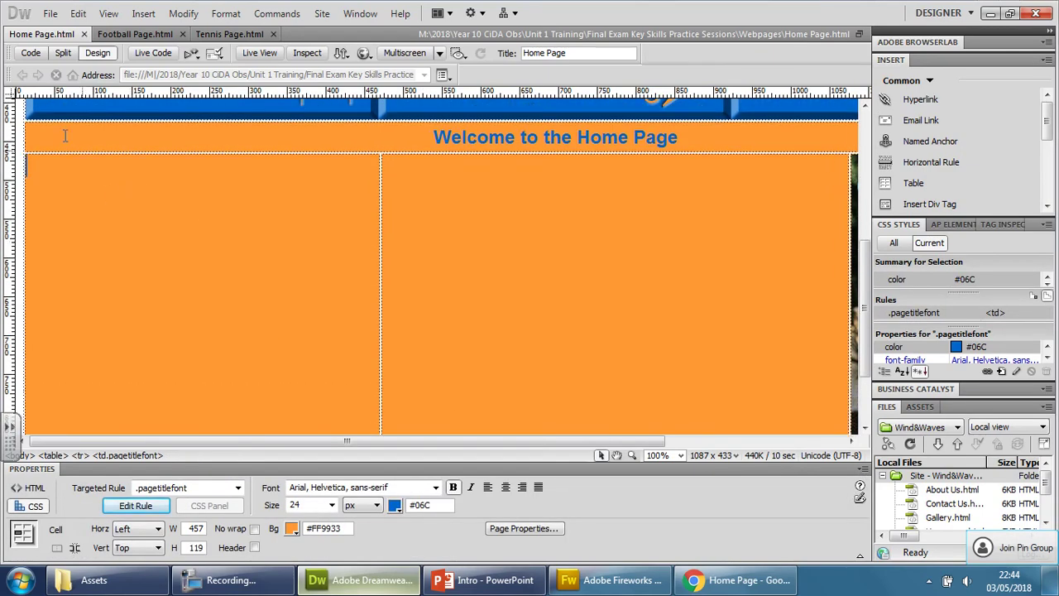
scroll(66, 116, up, 2)
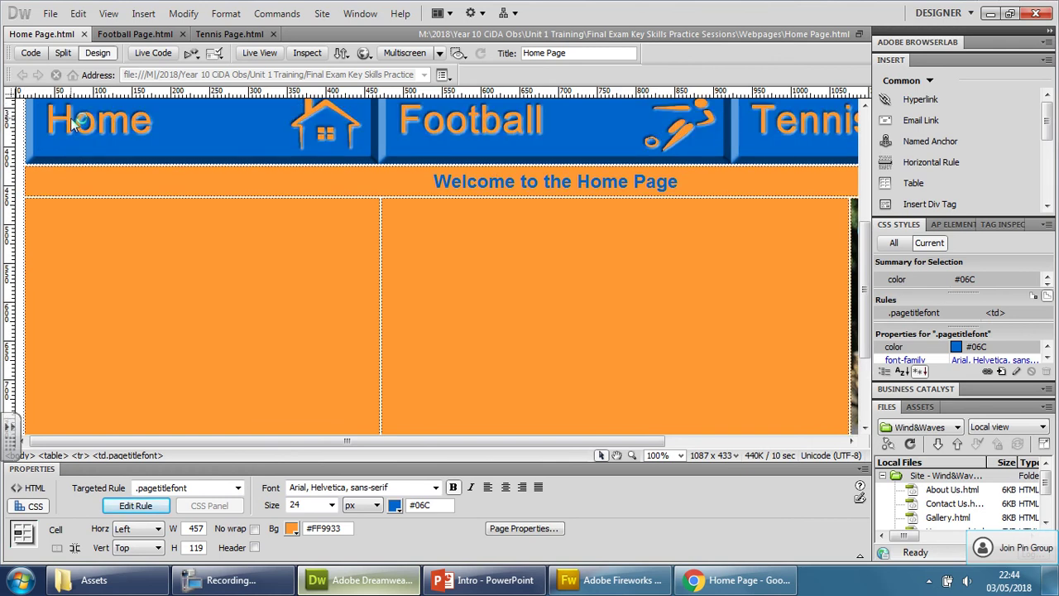
click(172, 167)
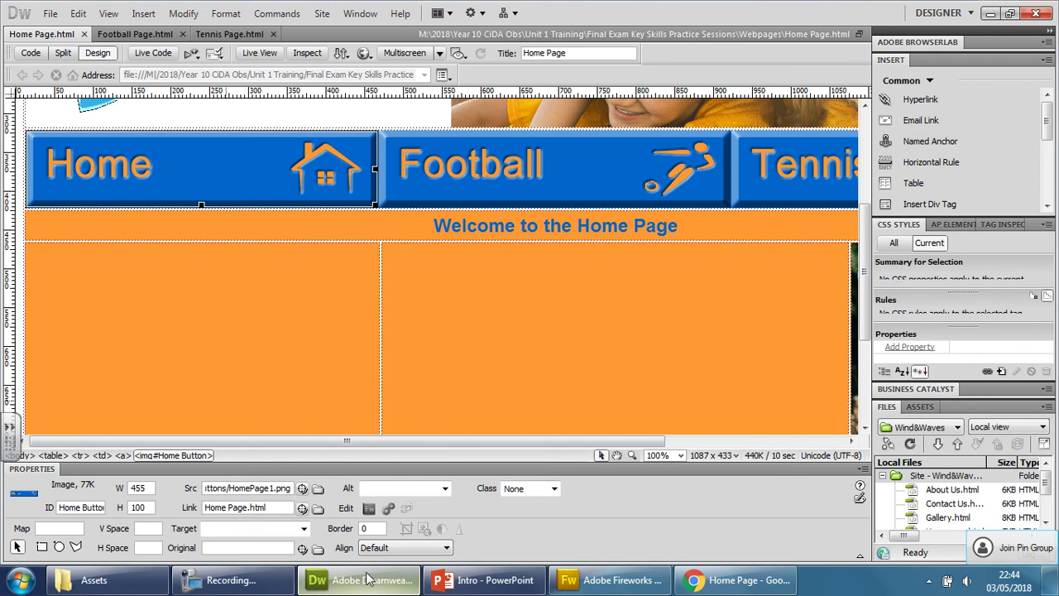
- Create a 250 × 150 pixel Fireworks canvas, then bring the Assets folder forward
click(612, 580)
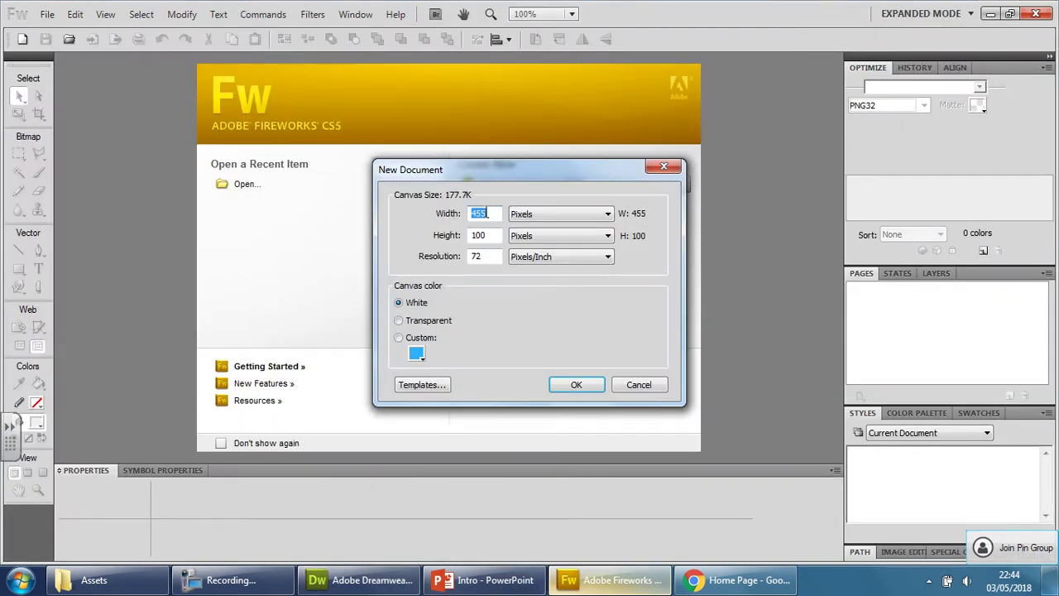
text(250)
double_click(490, 235)
text(150)
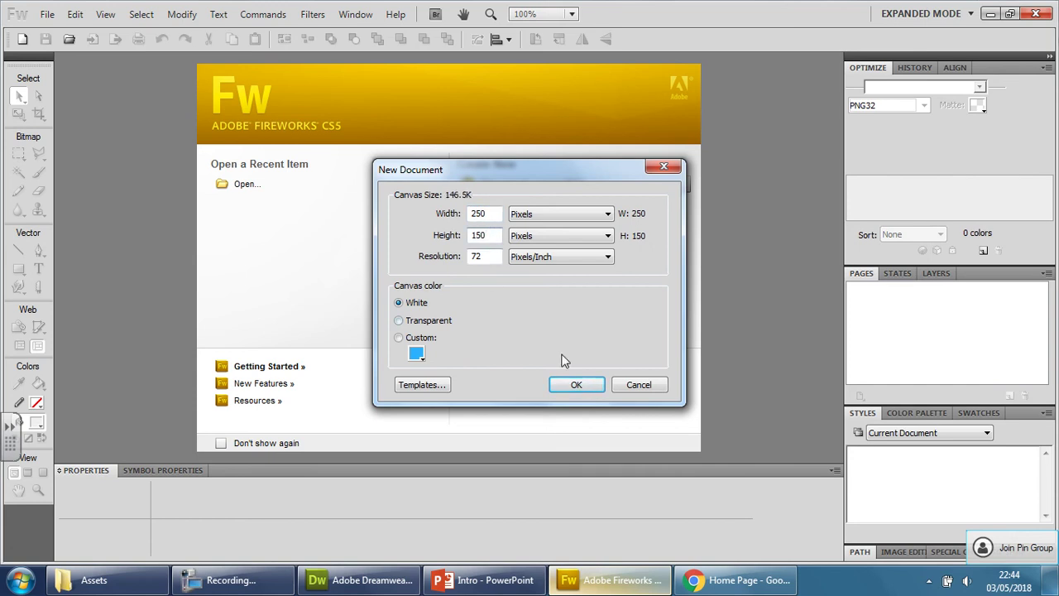
click(577, 386)
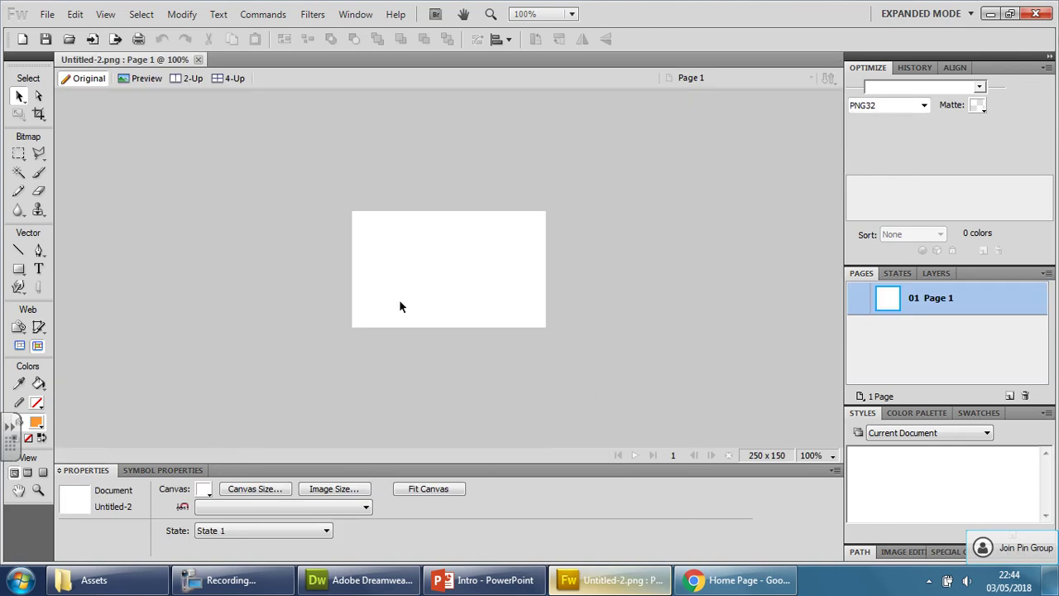
click(93, 579)
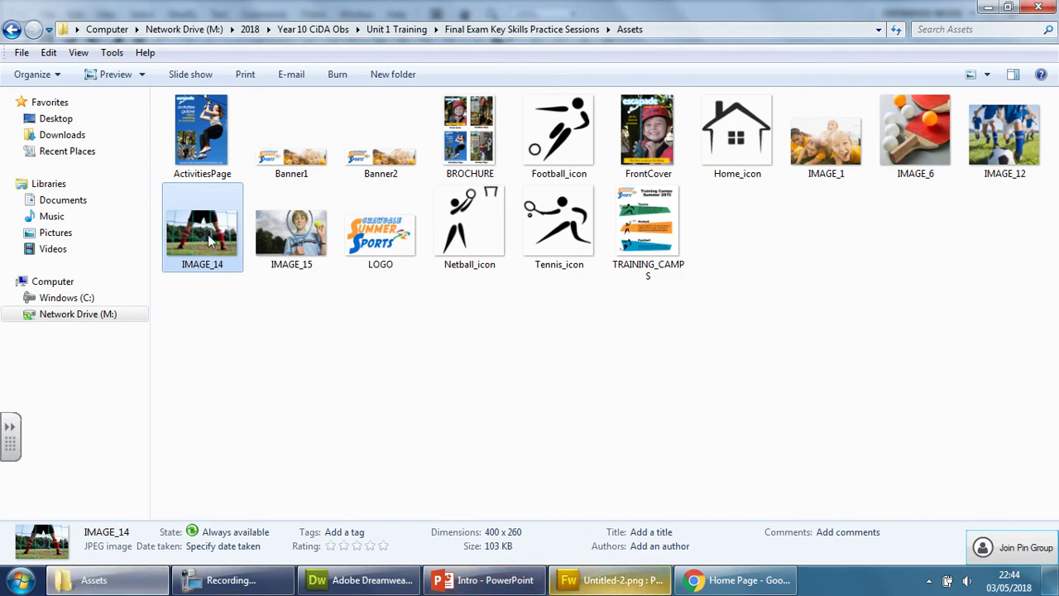
- Open IMAGE_14 from the Assets folder in Fireworks, after comparing it with IMAGE_12
key(alt+Tab)
click(47, 14)
click(76, 65)
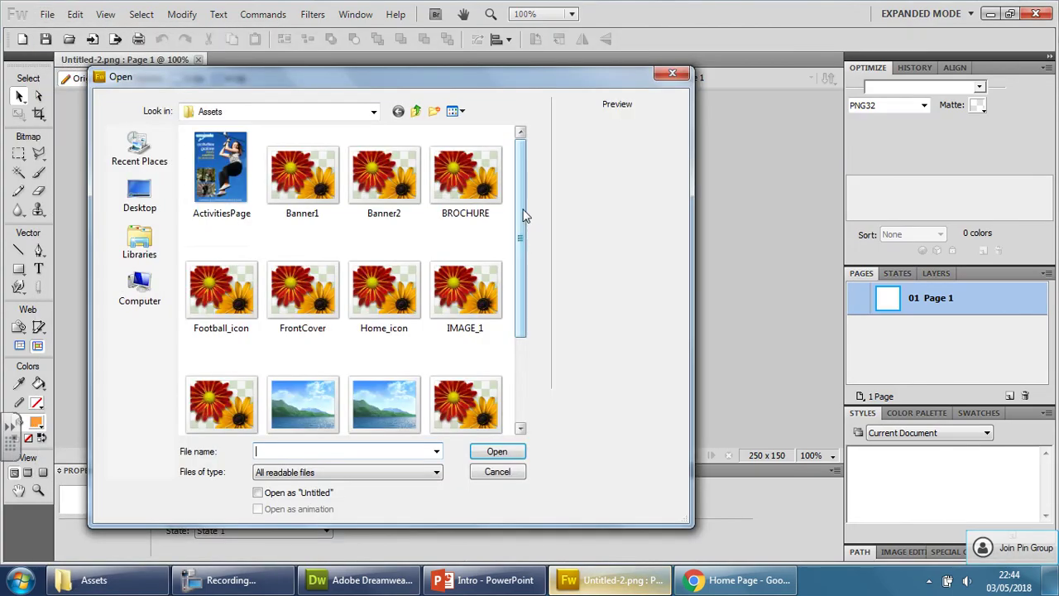
scroll(519, 219, down, 1)
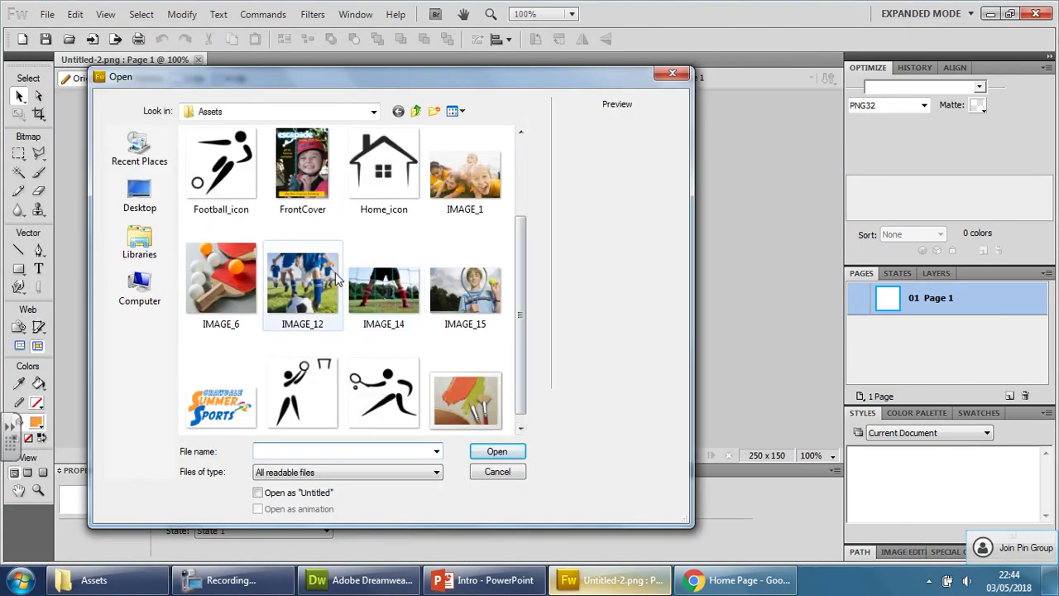
click(383, 285)
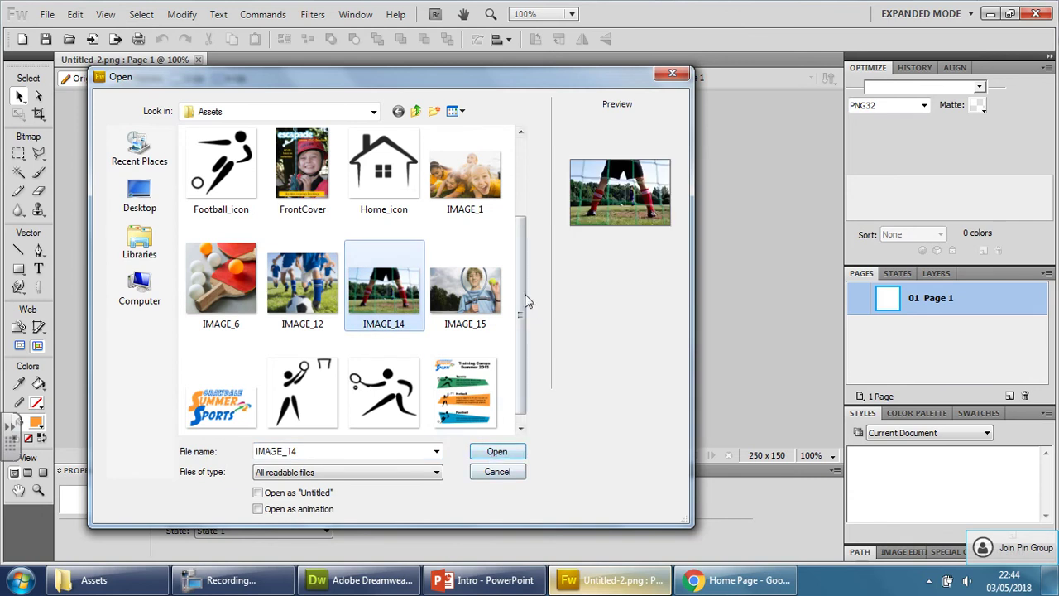
scroll(524, 300, down, 1)
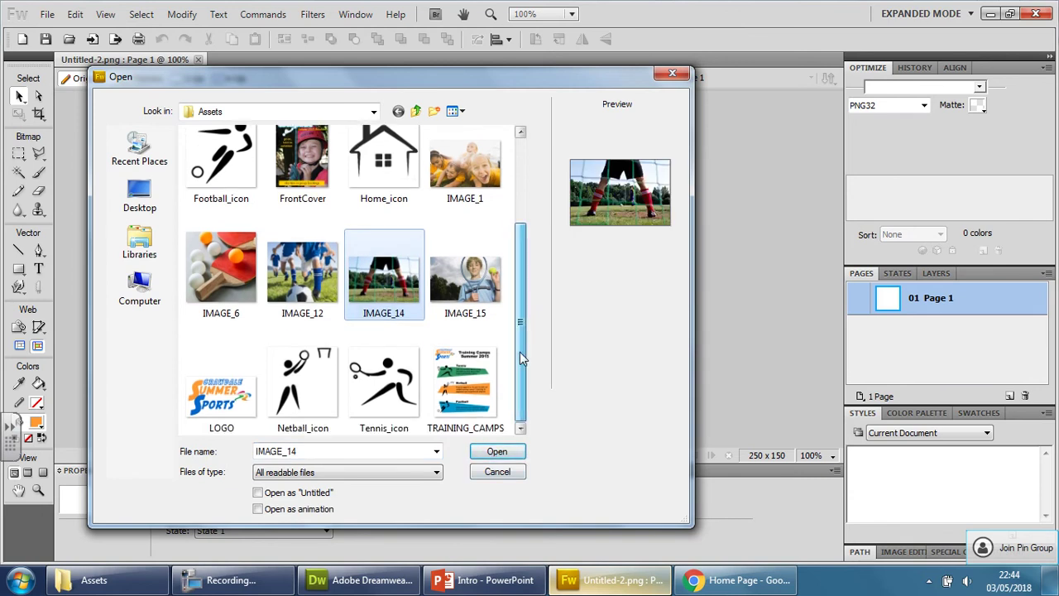
click(309, 281)
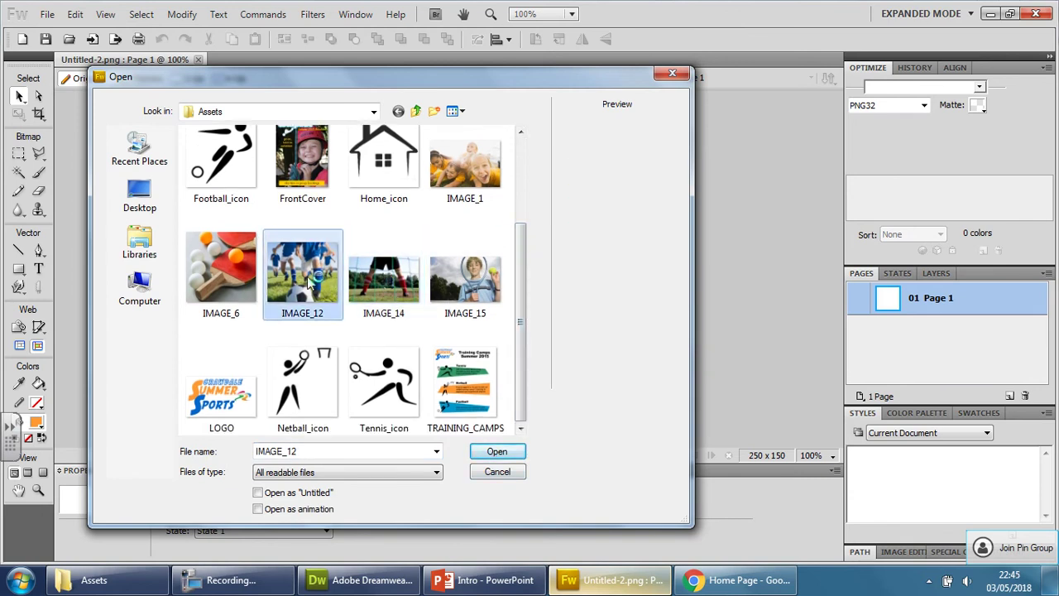
click(363, 277)
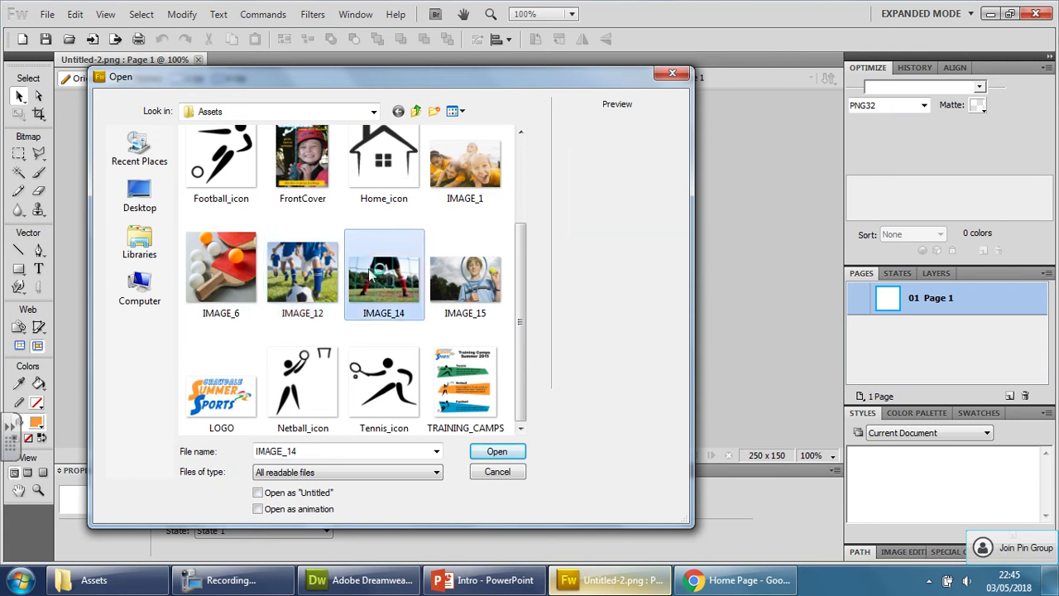
click(284, 273)
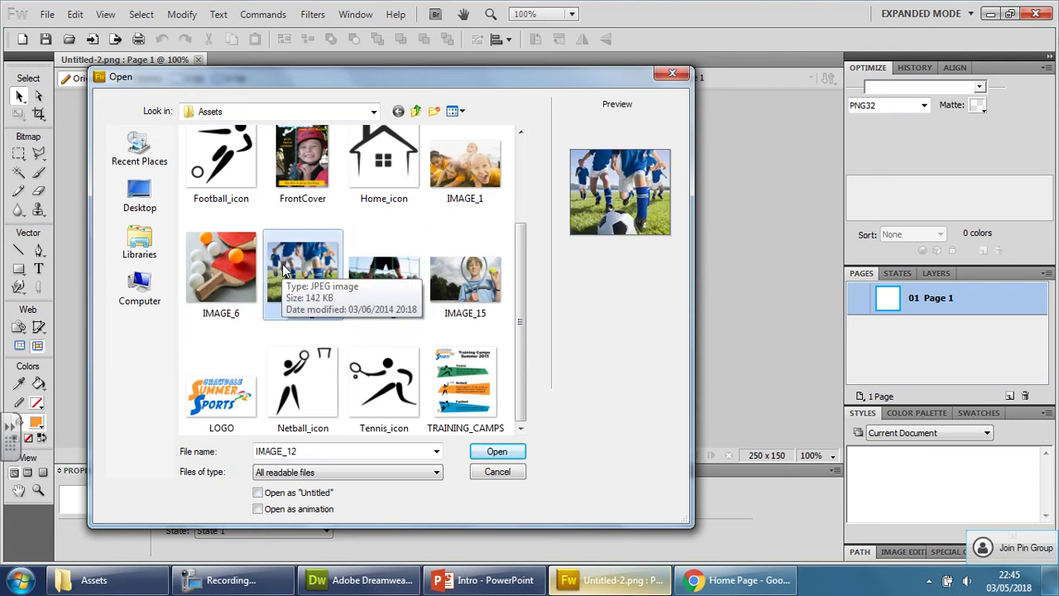
click(406, 269)
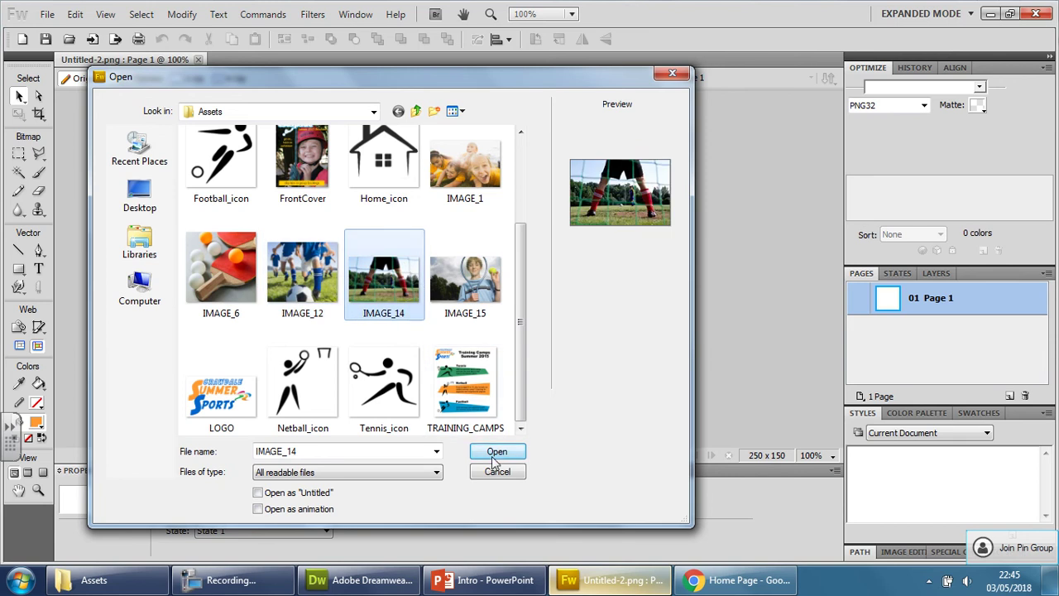
click(493, 450)
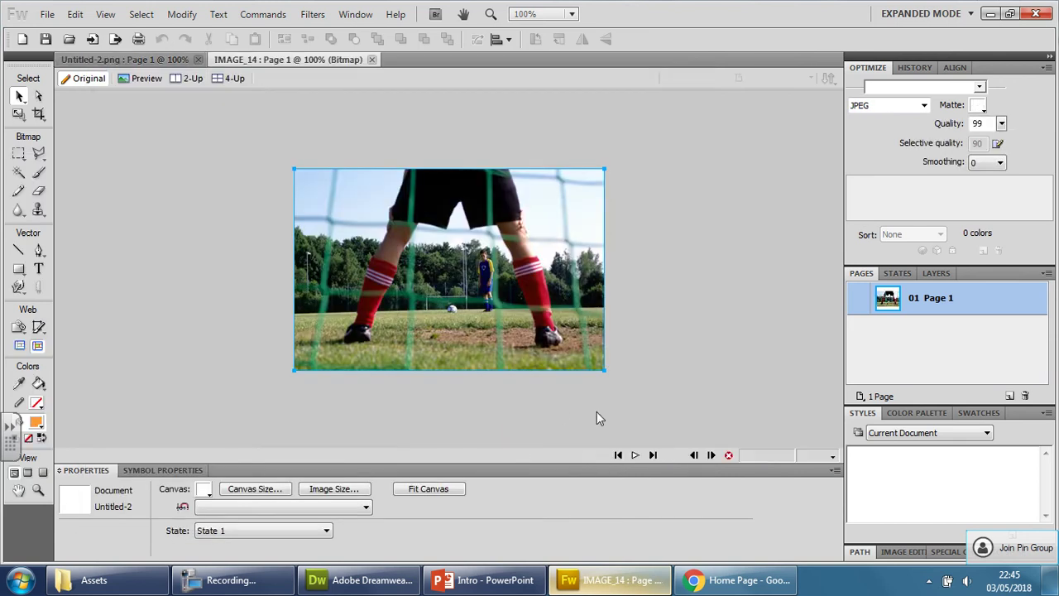
- Bring the goalmouth photo into Untitled-2, scale it to 306 × 199 and centre it over the canvas
drag(326, 188, 474, 271)
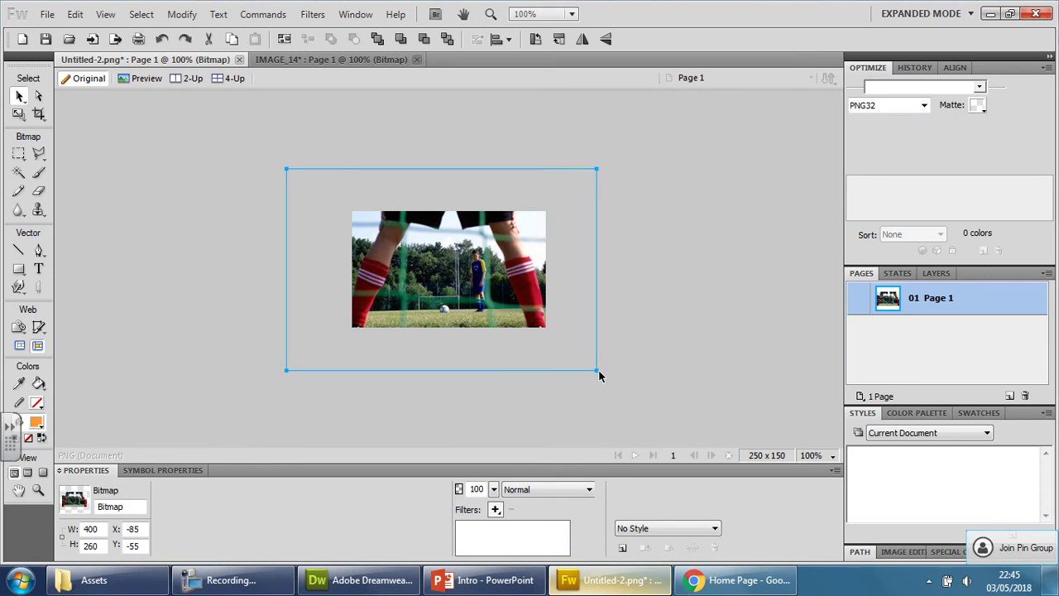
drag(593, 372, 523, 324)
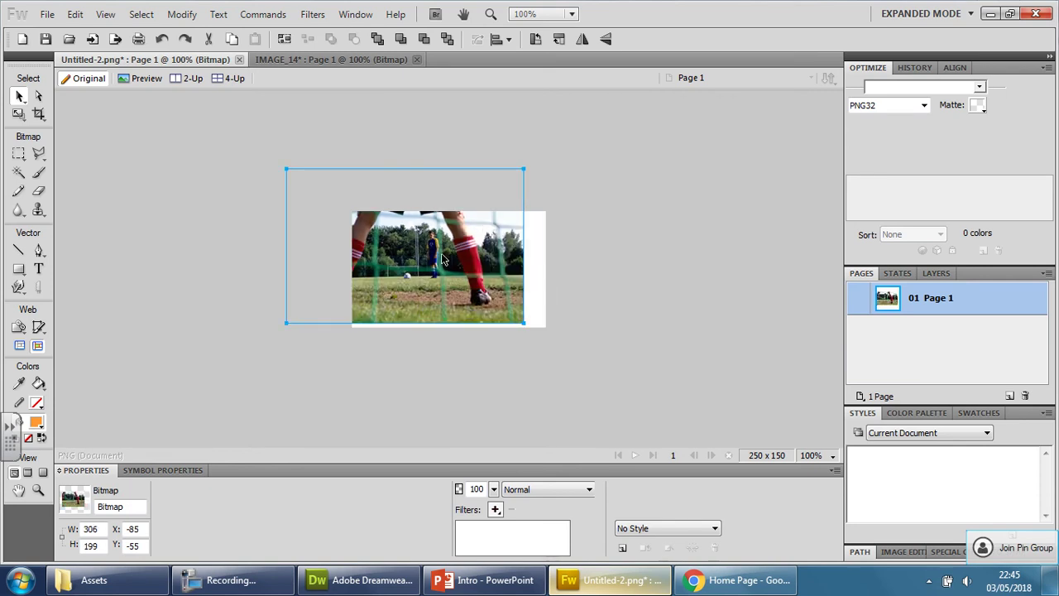
drag(456, 276, 473, 270)
key(alt+Tab)
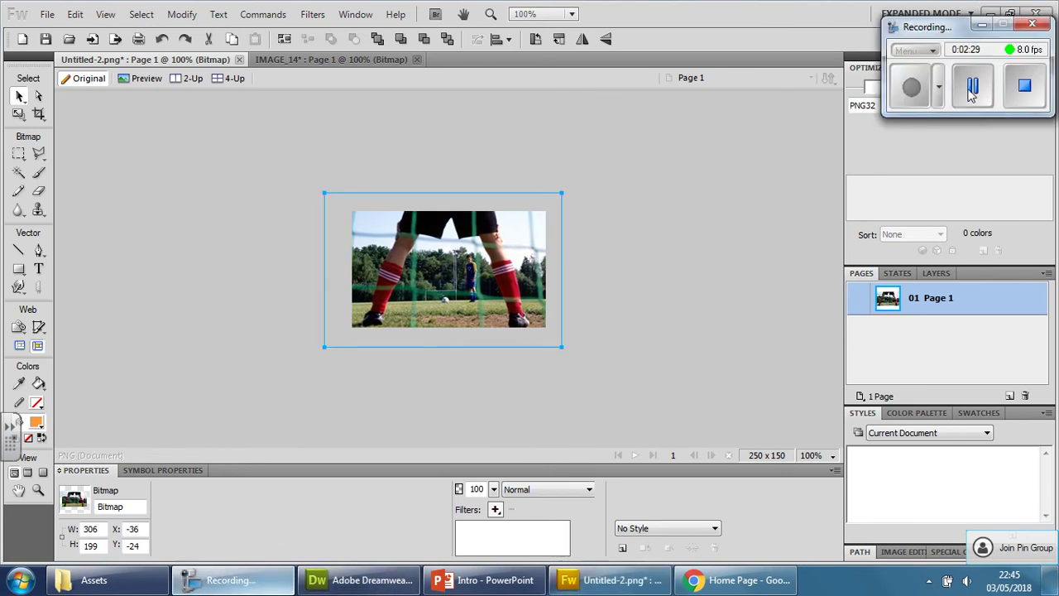
click(982, 26)
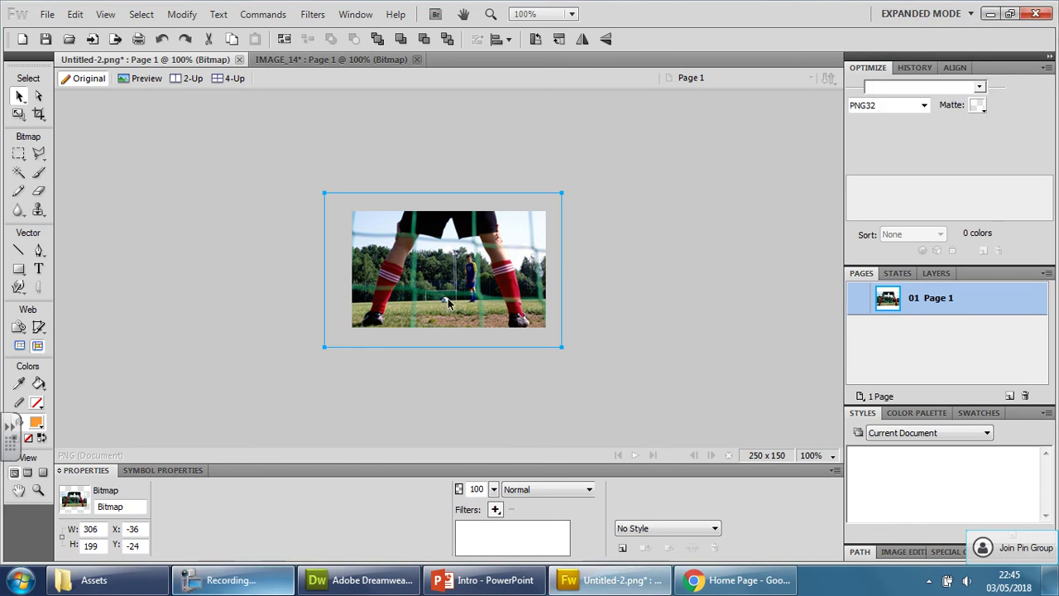
mouse_move(441, 283)
mouse_down()
mouse_move(466, 284)
mouse_move(429, 282)
mouse_move(443, 279)
mouse_up()
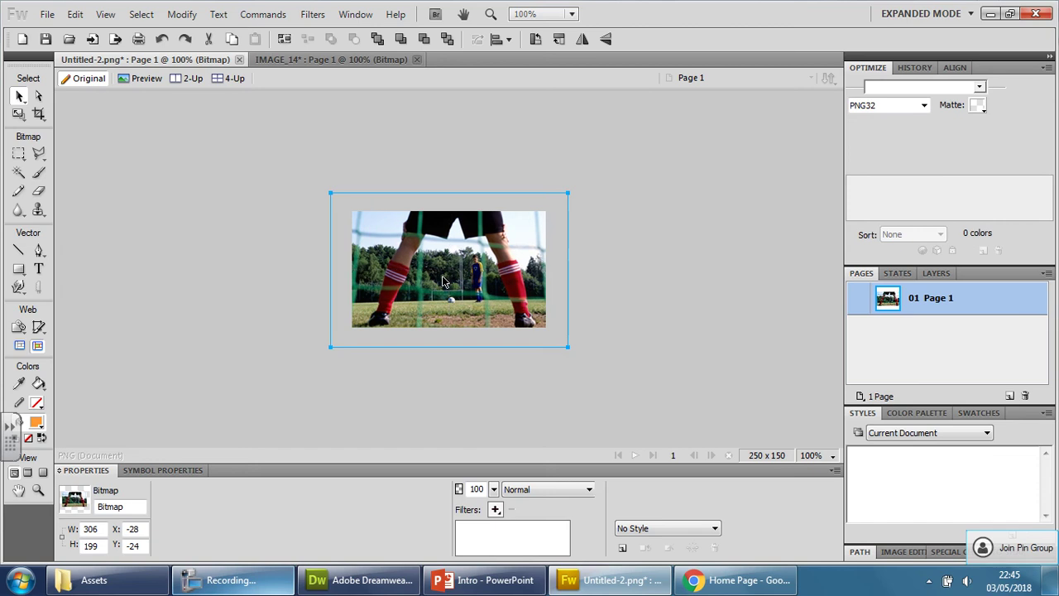
- Add centred two-line text 'Football' / 'Page' over the photo and move it up
click(644, 331)
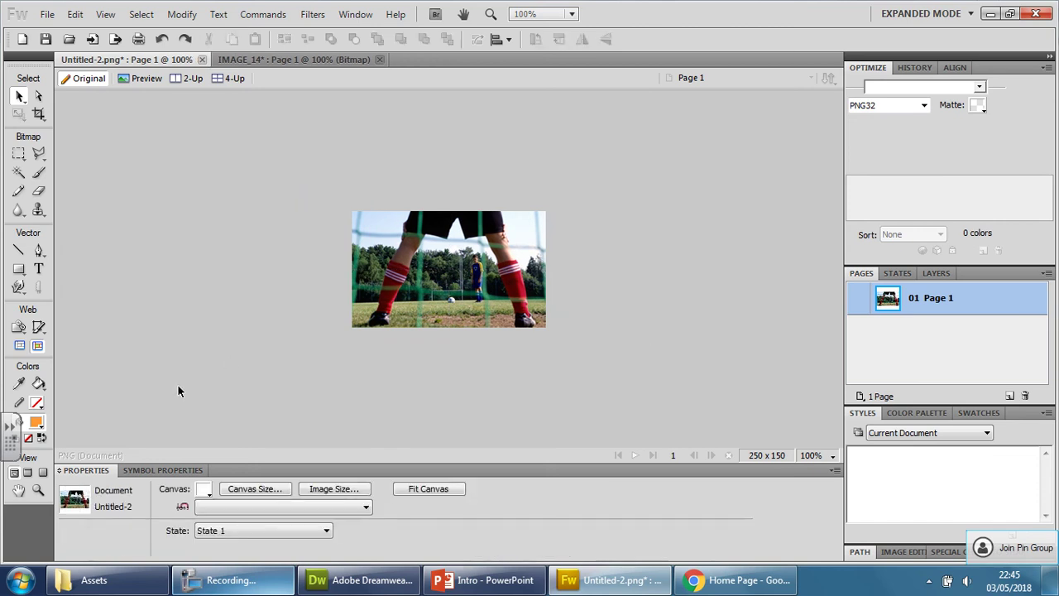
click(39, 269)
drag(359, 275, 529, 317)
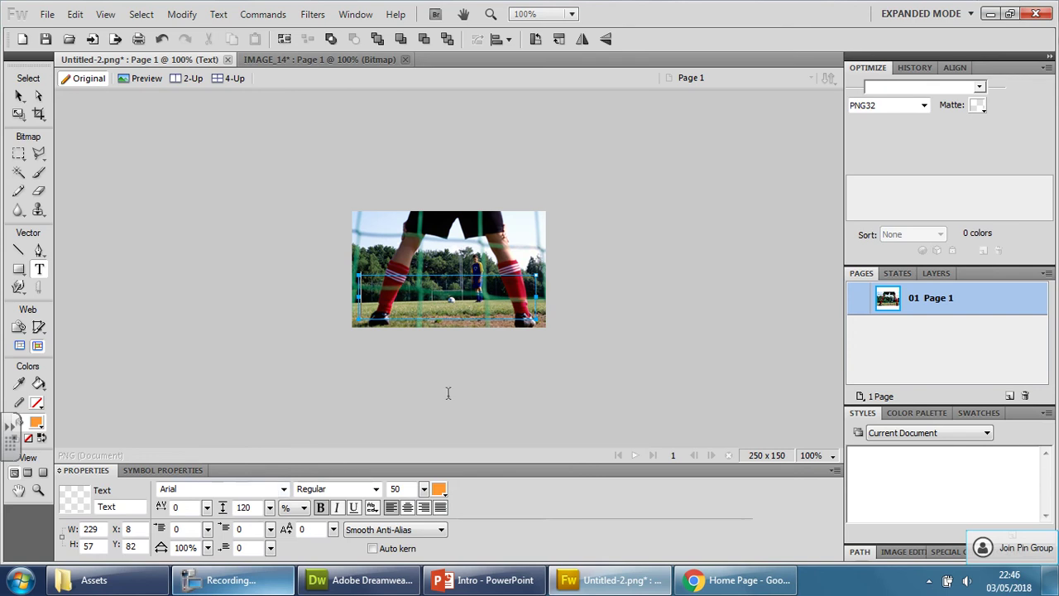
text(Football)
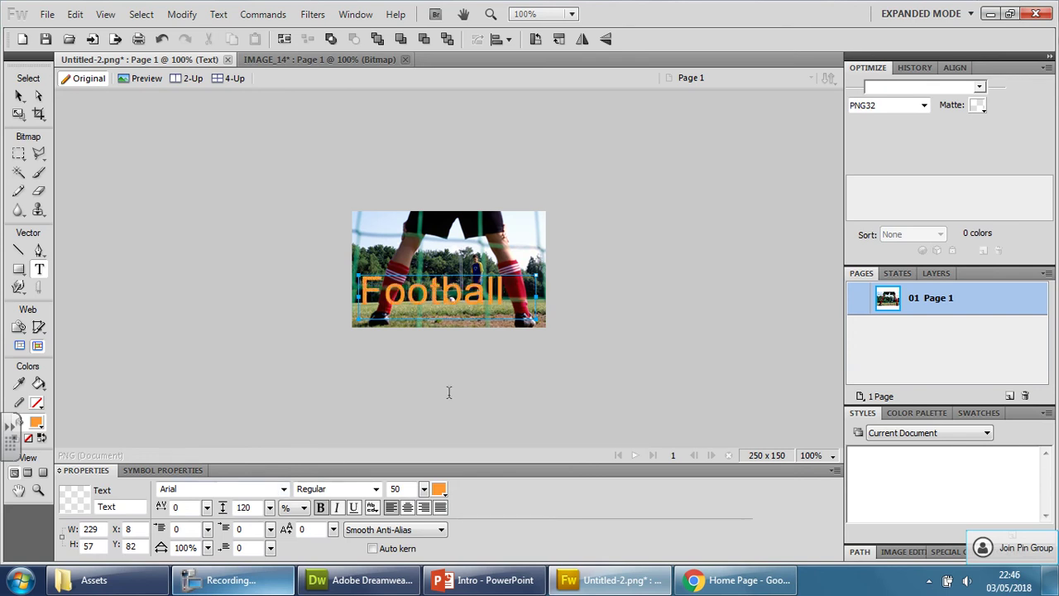
key(Return)
text(Pass)
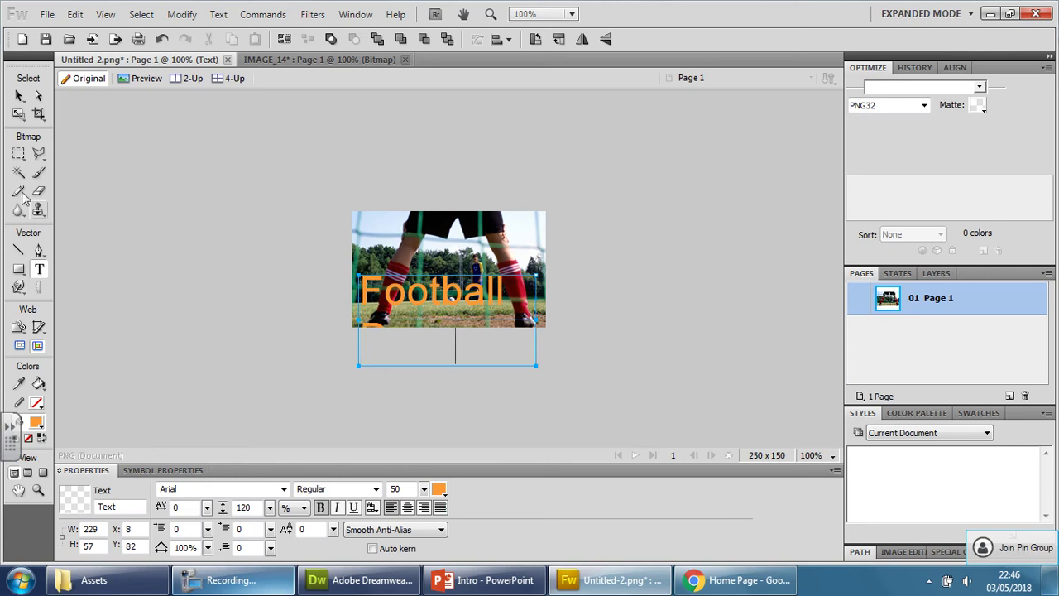
click(409, 507)
click(24, 98)
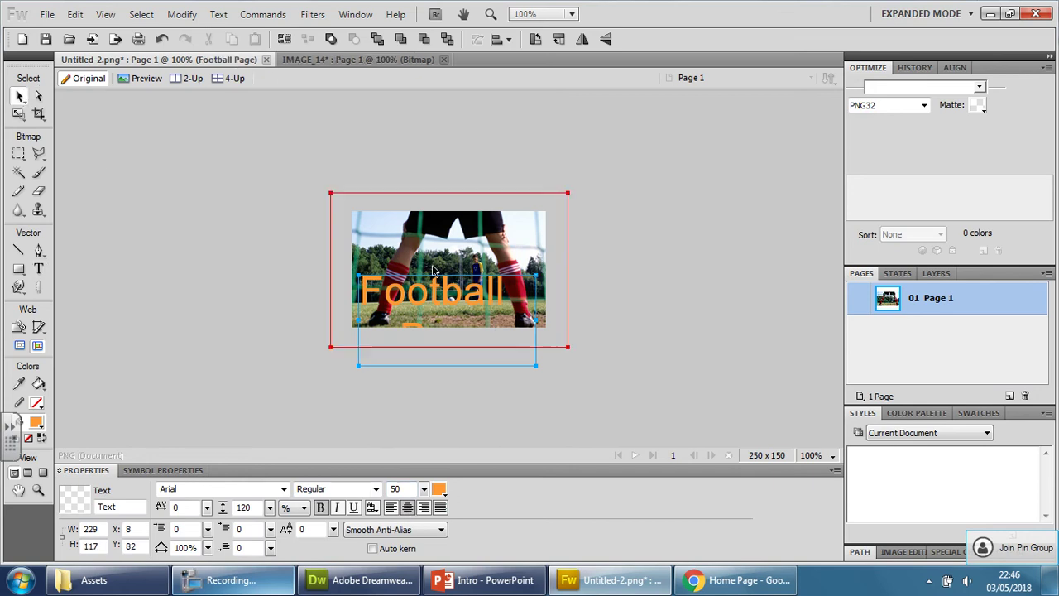
drag(451, 302, 451, 258)
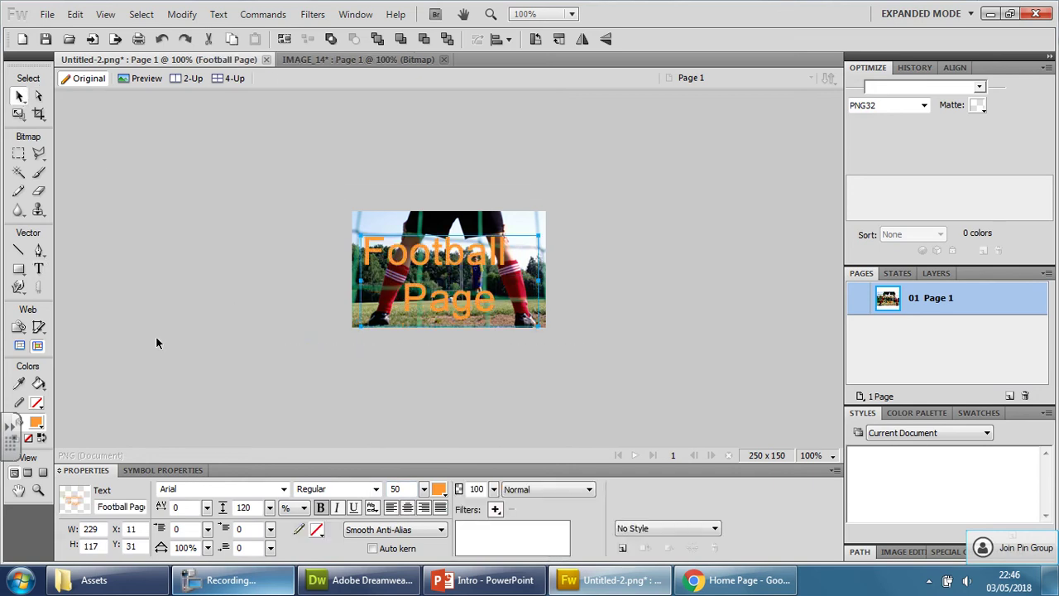
- Join 'Football Page' onto one centred line and nudge the text up about 8 px
click(38, 269)
click(405, 296)
key(BackSpace)
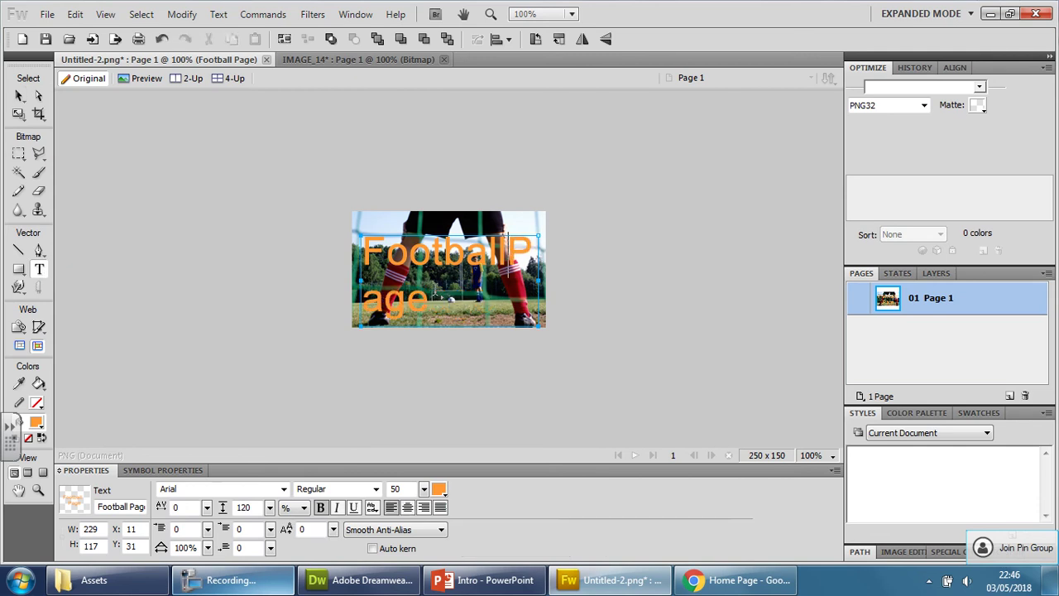
key(ctrl+a)
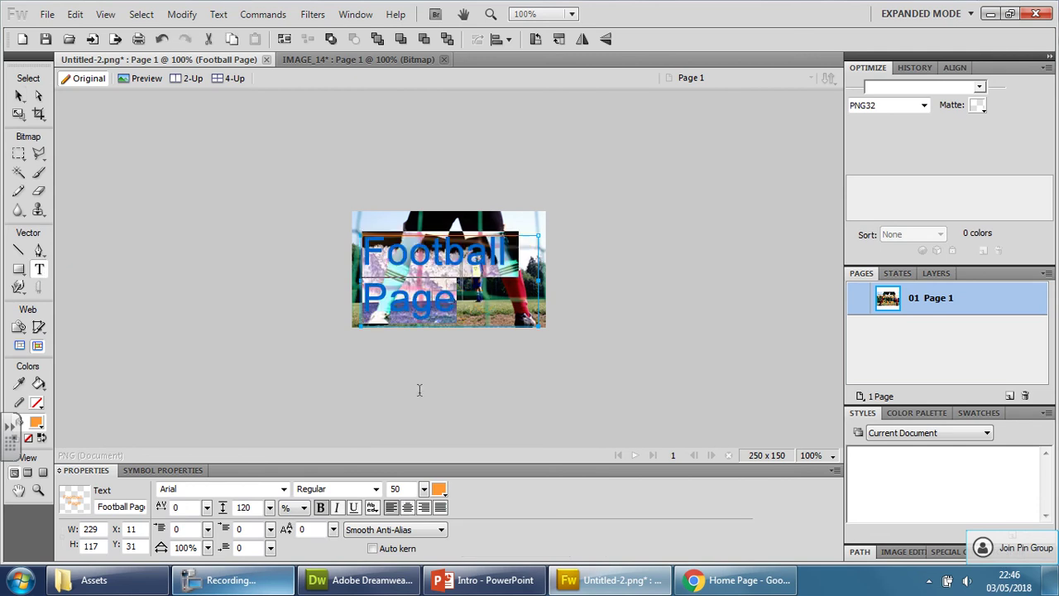
click(407, 508)
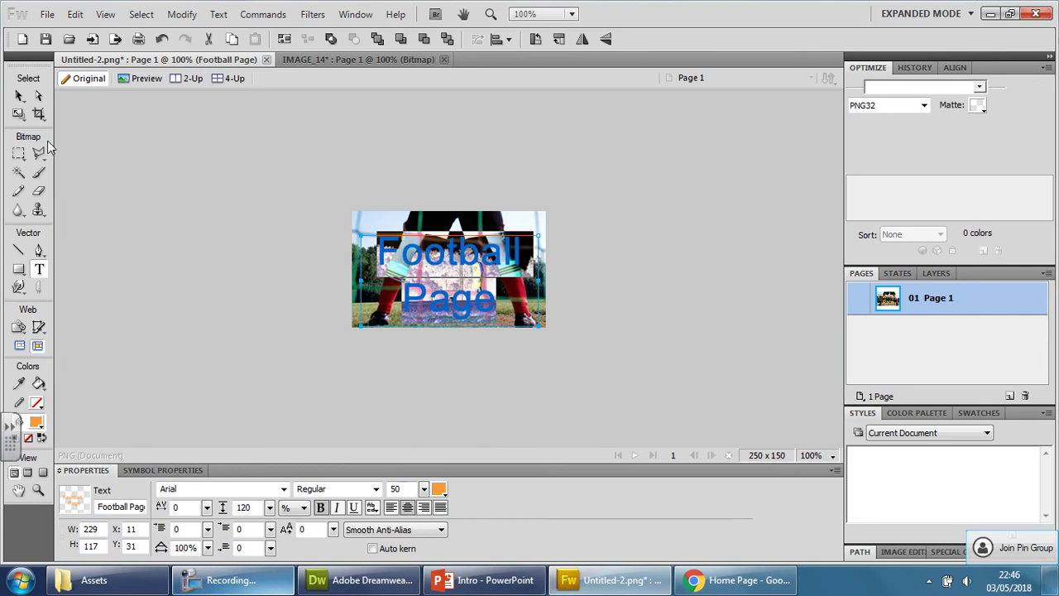
click(20, 97)
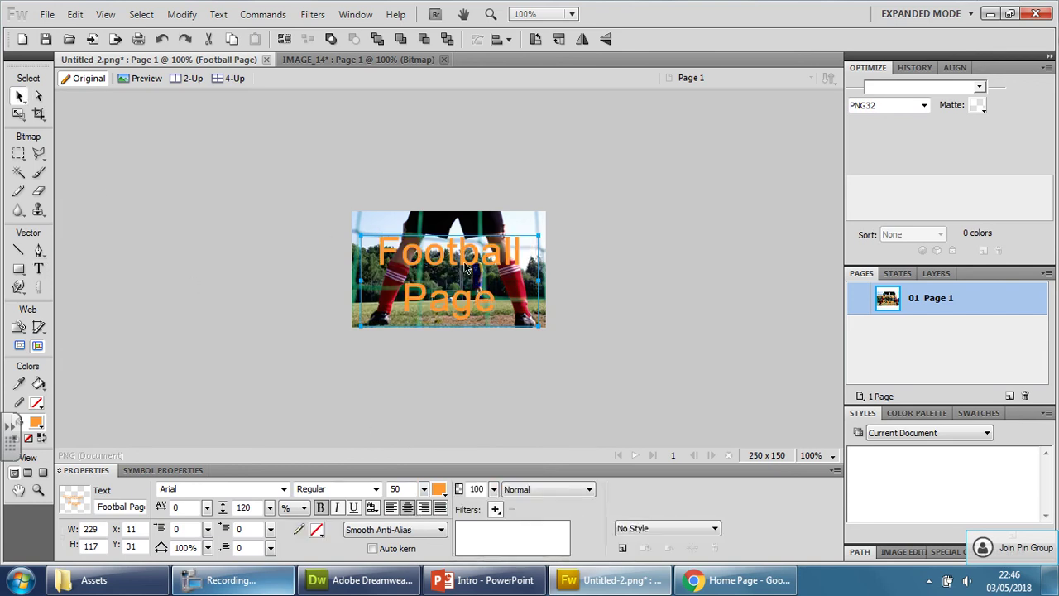
drag(465, 261, 468, 255)
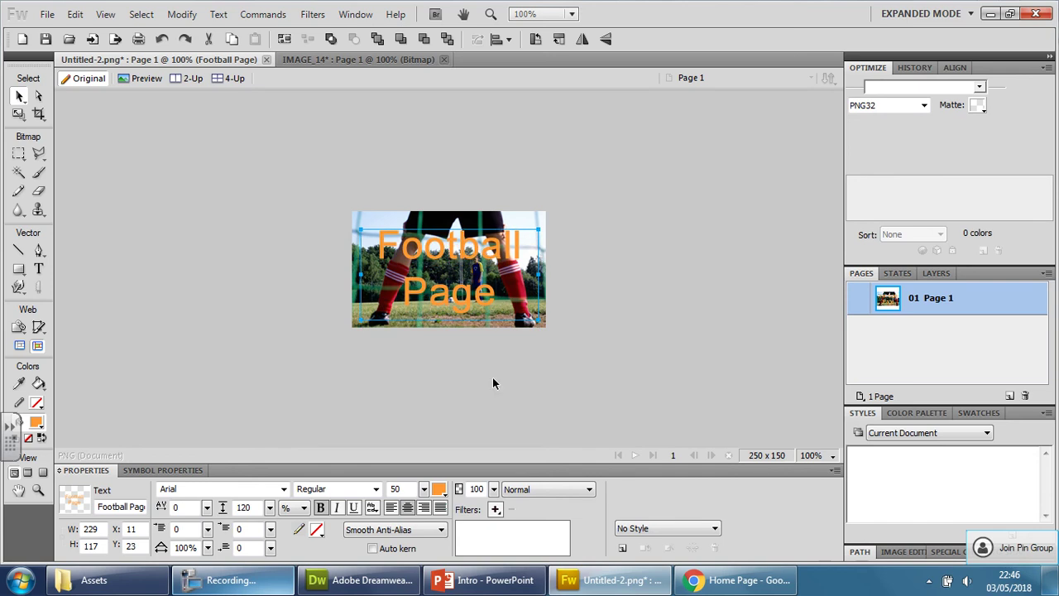
- Try an Inner Bevel filter on the text, remove it, and apply an Outer Bevel instead
click(495, 509)
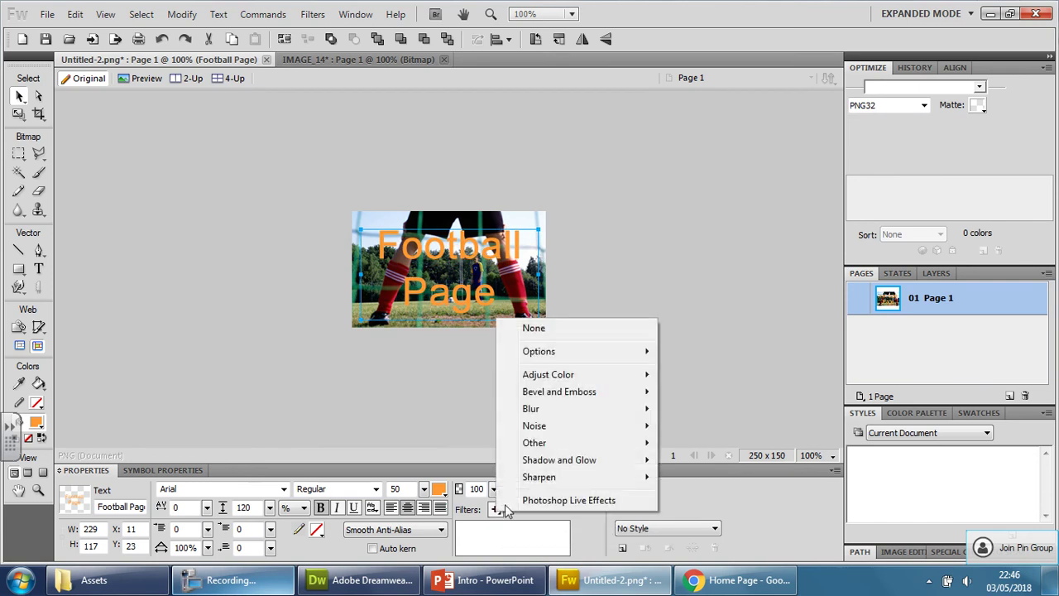
mouse_move(579, 392)
click(442, 393)
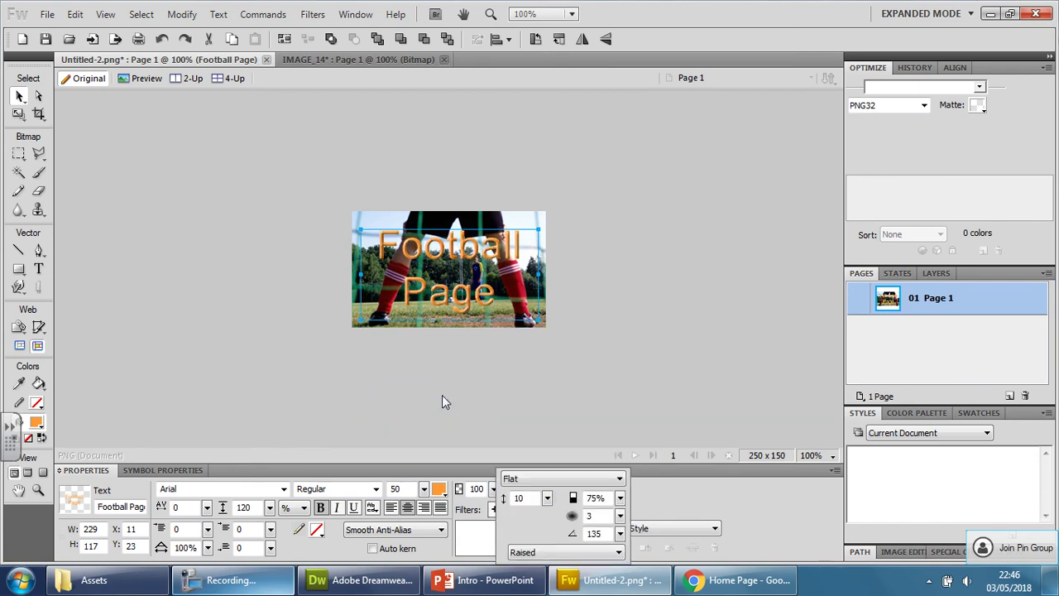
click(504, 394)
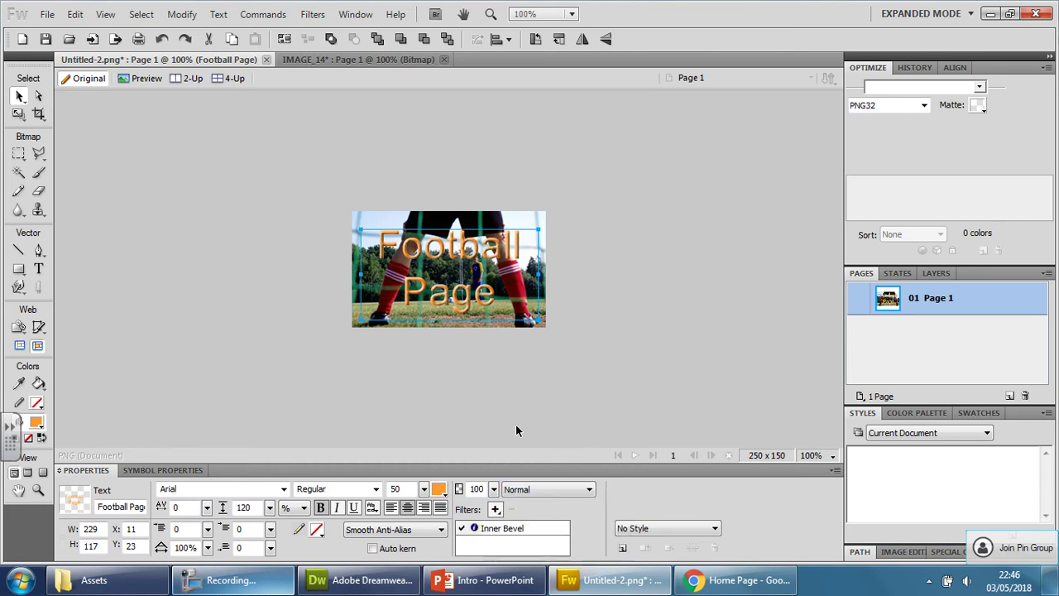
click(504, 529)
click(511, 509)
click(494, 508)
mouse_move(588, 389)
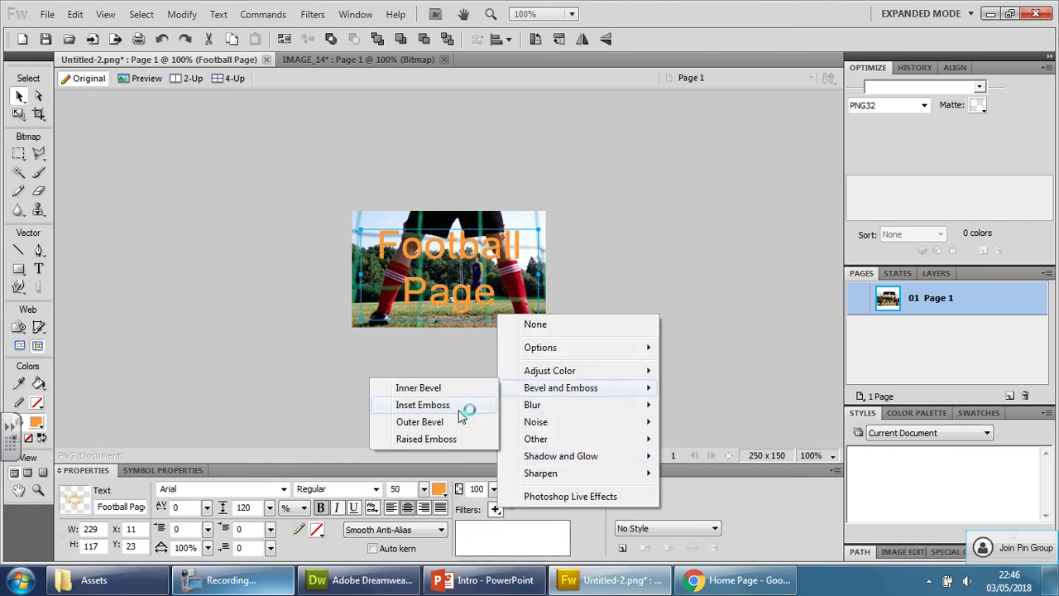
click(447, 424)
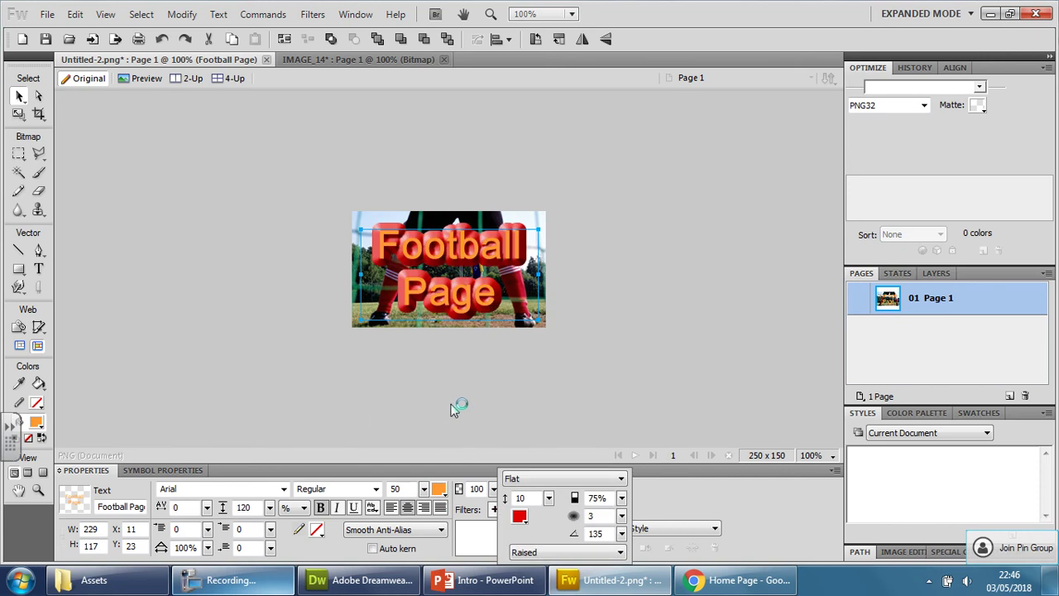
- Set the Outer Bevel to 71% opacity, width 4 and blue colour
drag(622, 505, 626, 526)
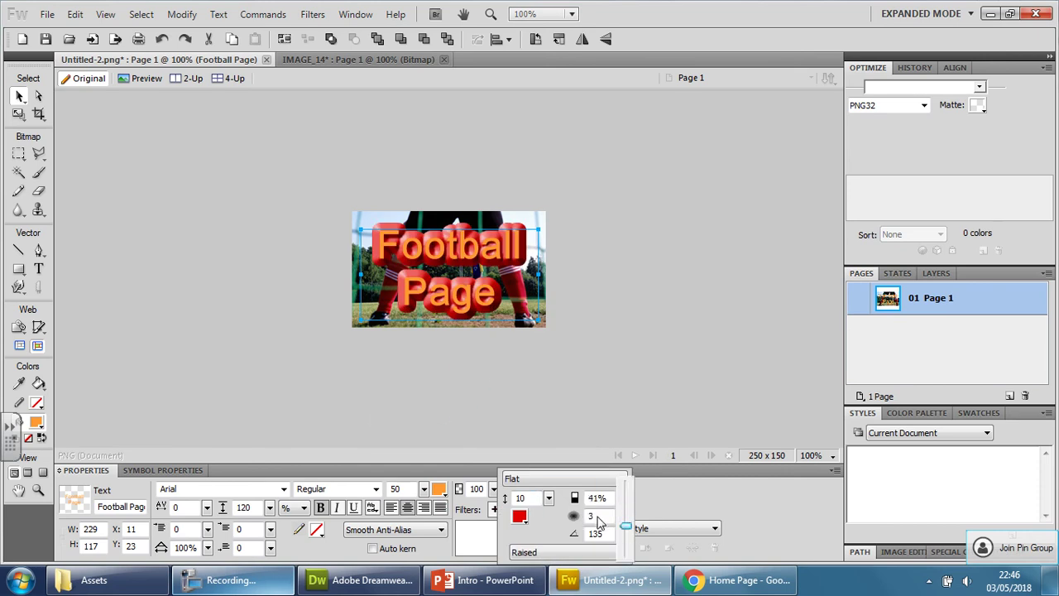
click(598, 519)
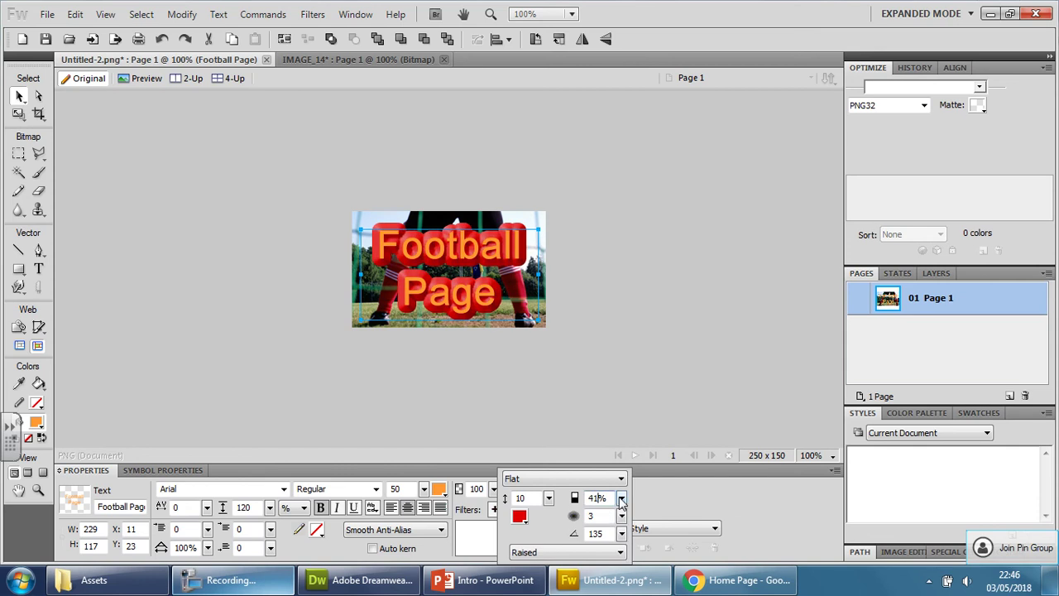
click(621, 498)
drag(628, 497, 628, 478)
click(608, 535)
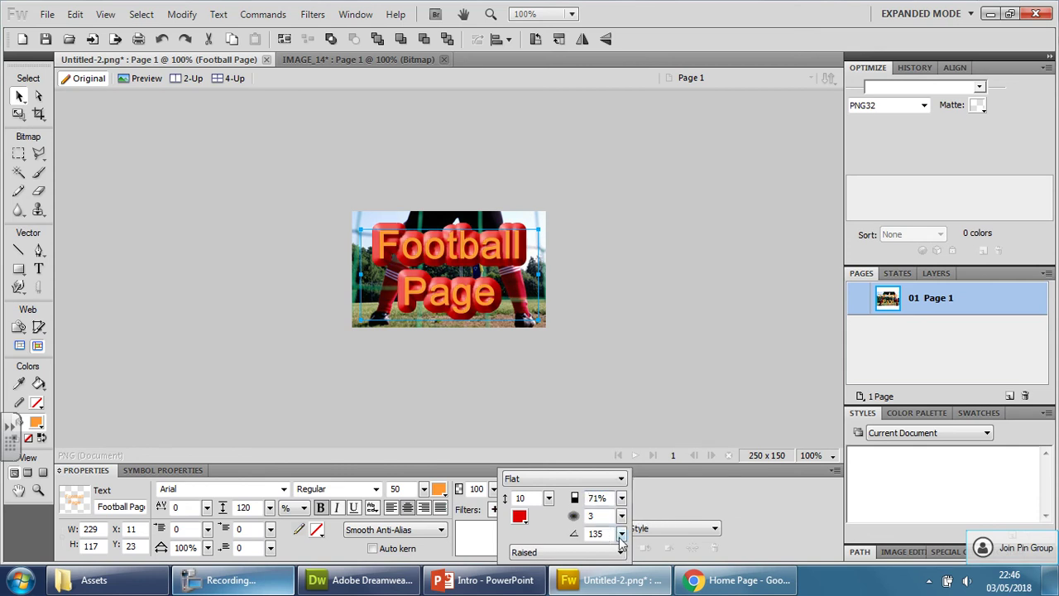
click(548, 497)
mouse_move(552, 499)
mouse_down()
mouse_move(556, 515)
mouse_move(539, 503)
mouse_up()
click(548, 497)
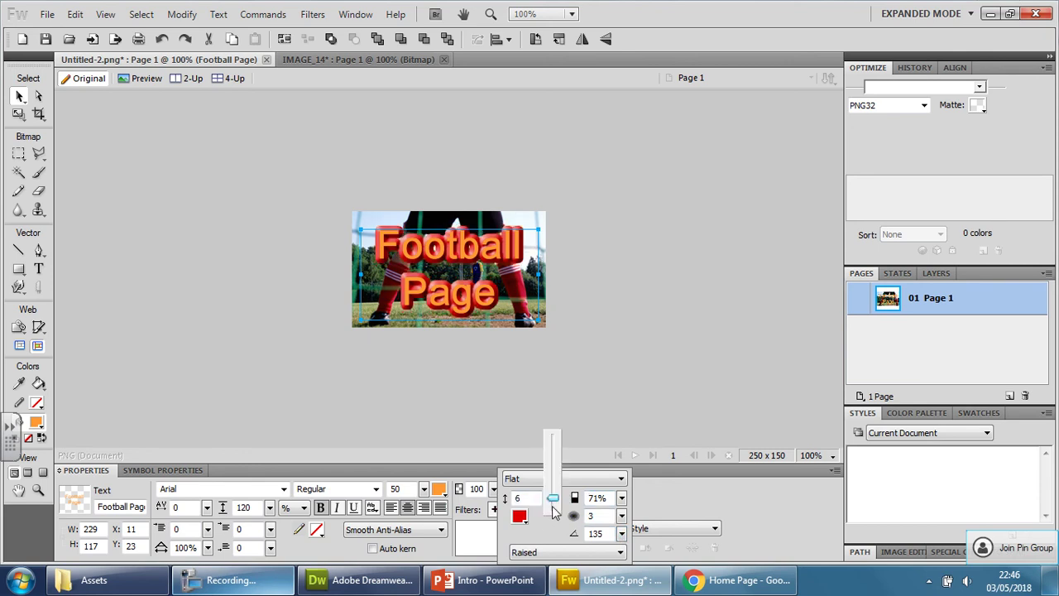
drag(555, 505, 556, 512)
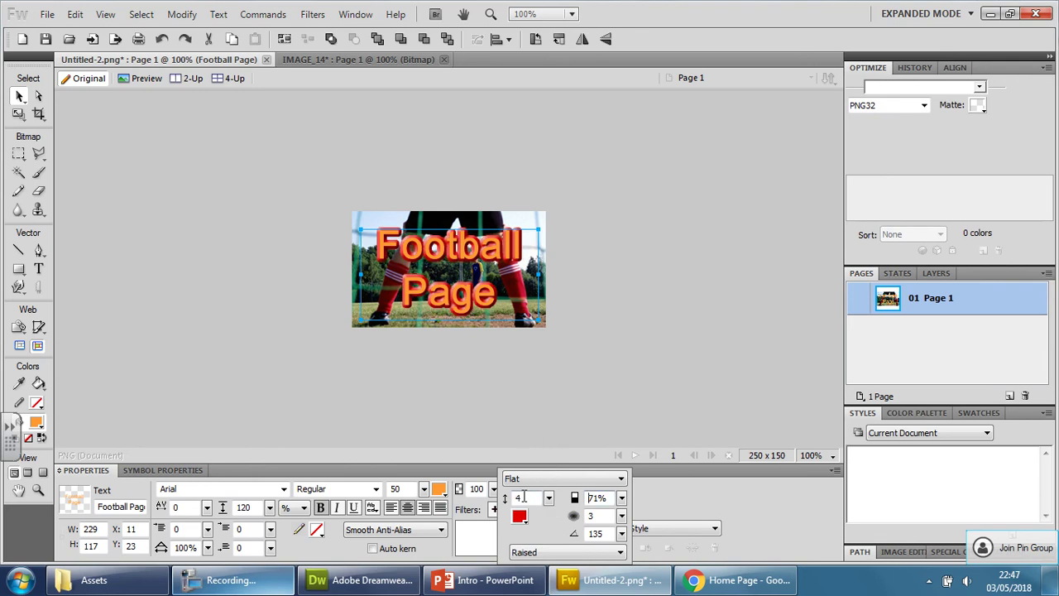
click(519, 515)
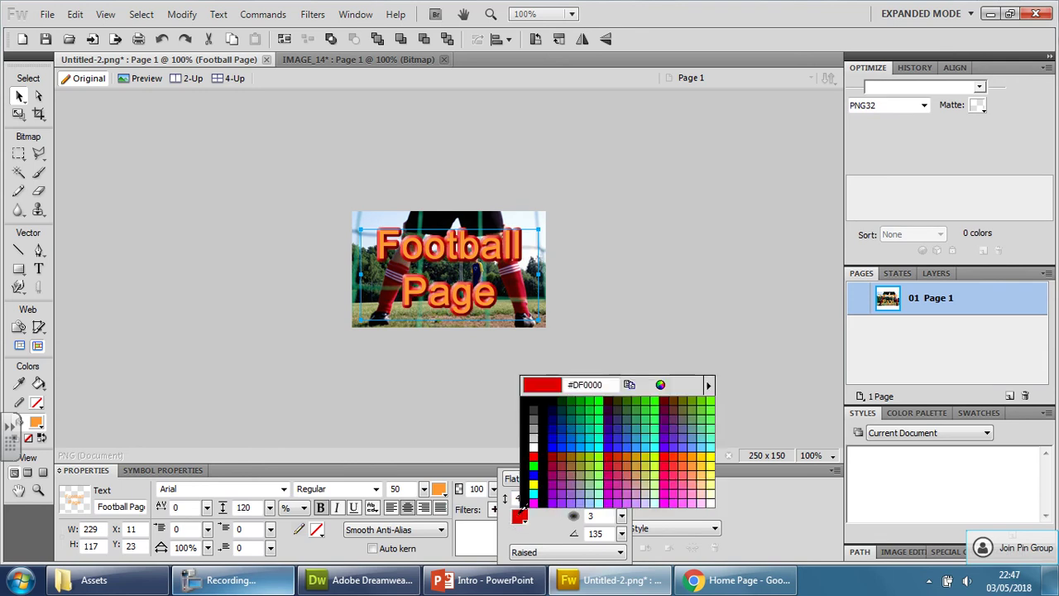
click(533, 475)
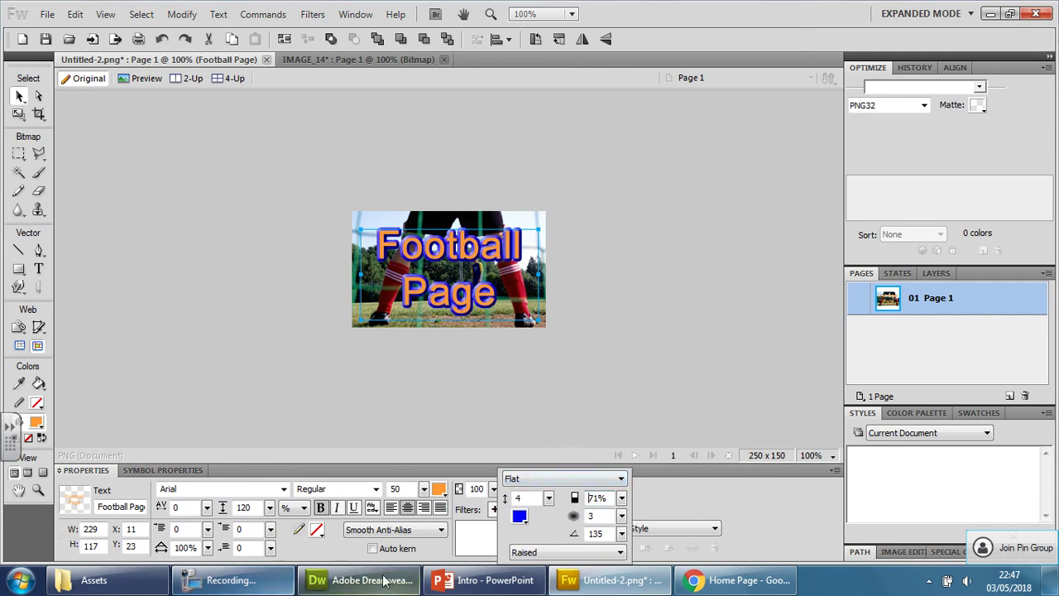
- Try a #0066CC background on the Home Page's left content cell, then undo it back to #FF9933
key(alt+Tab)
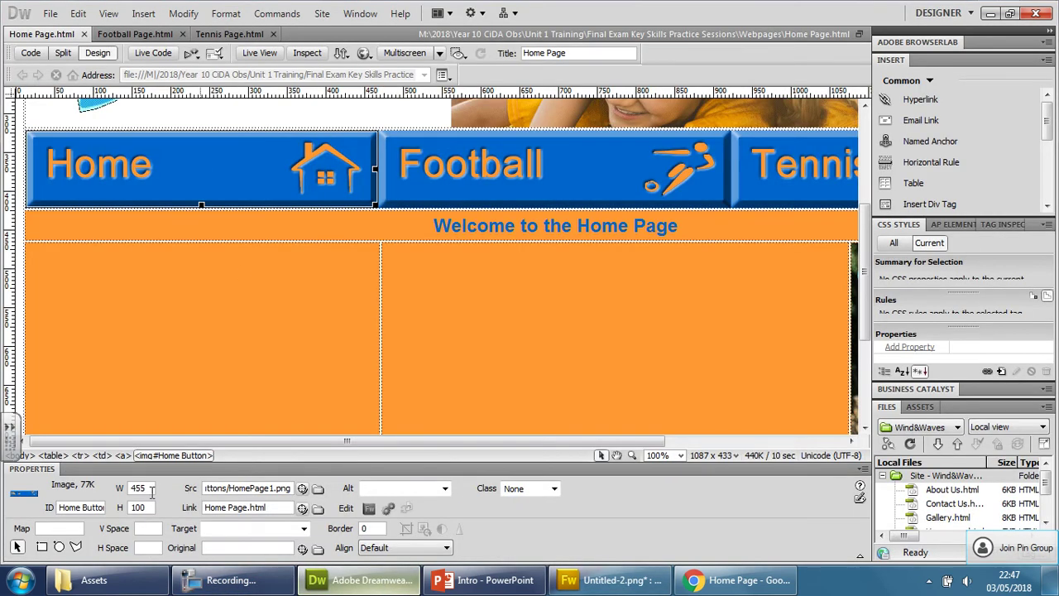
click(178, 267)
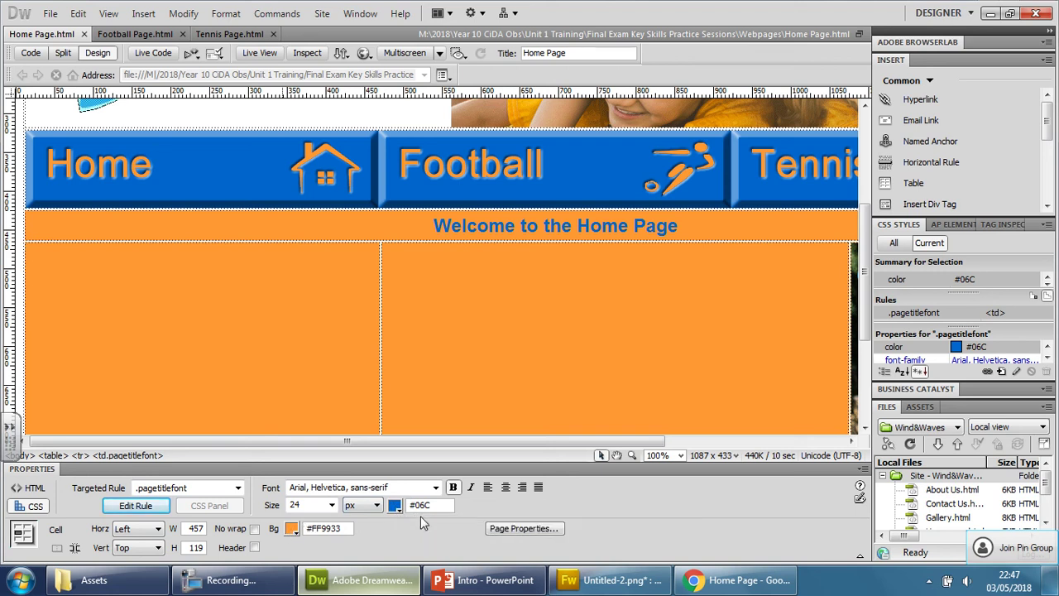
click(292, 528)
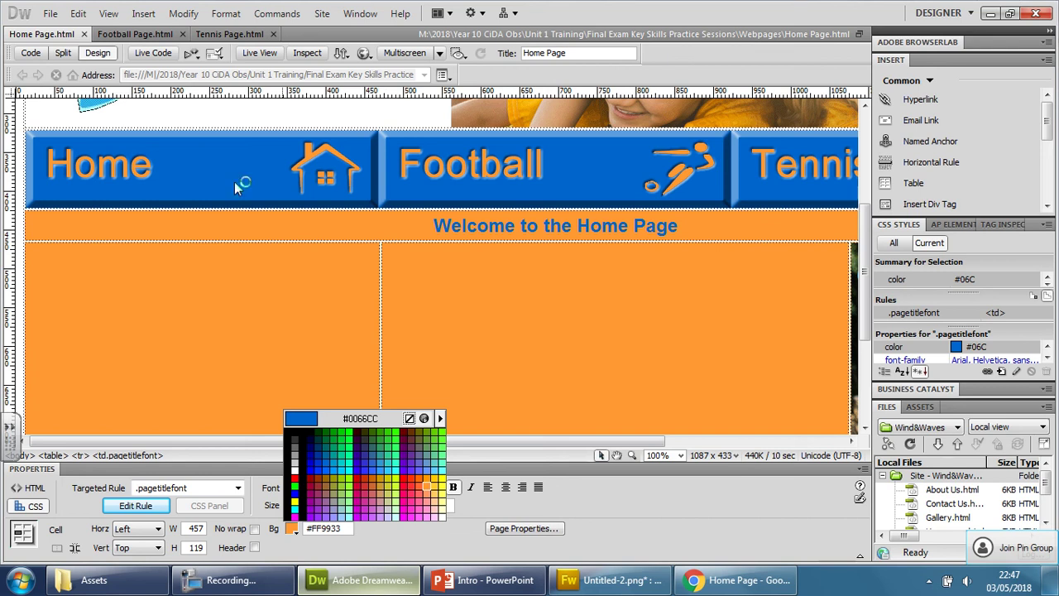
click(239, 175)
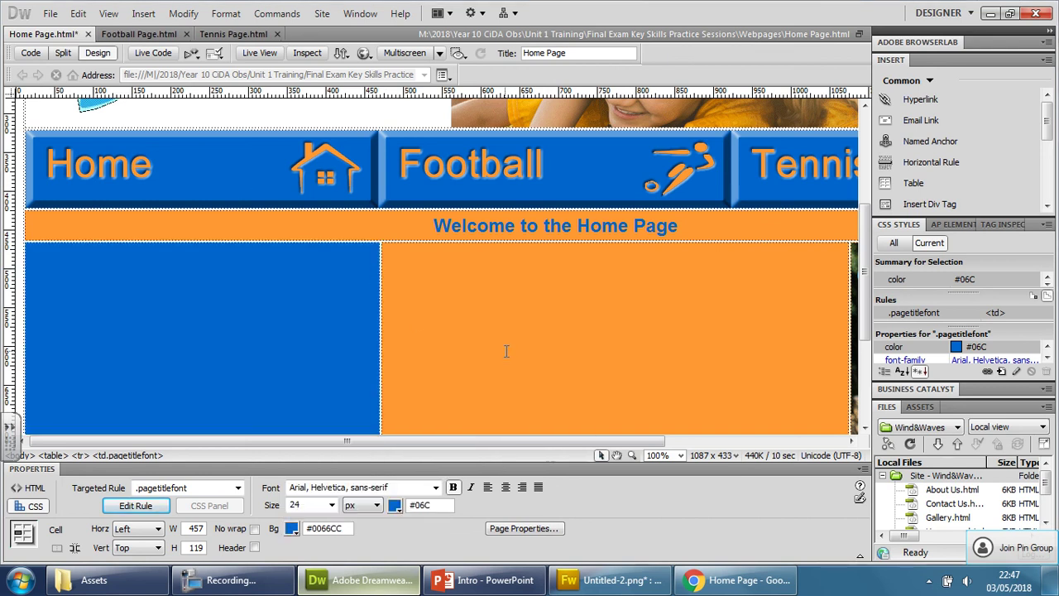
key(ctrl+z)
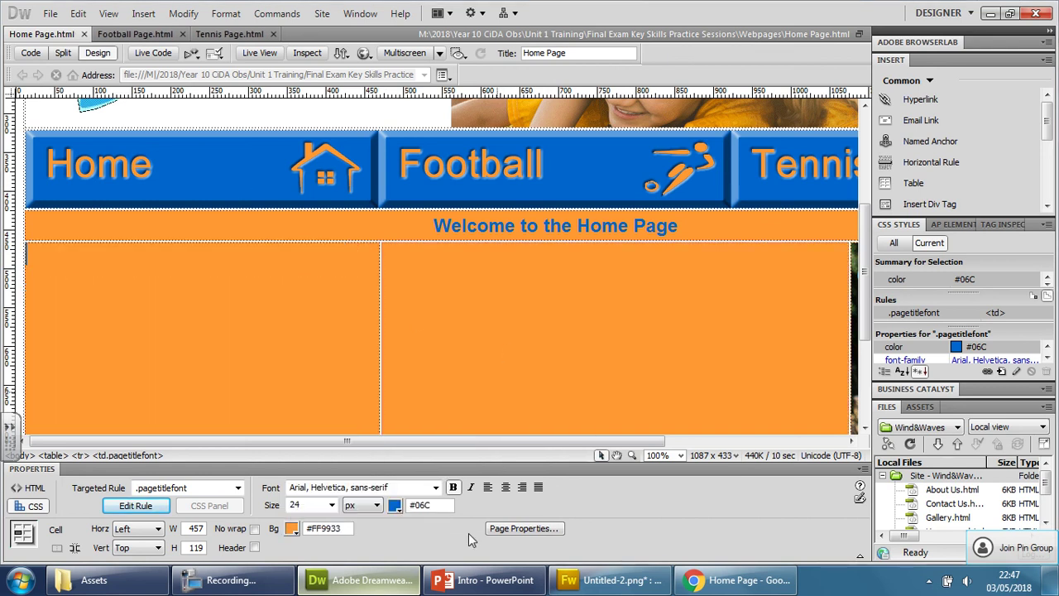
- Change the Football Page thumbnail's outer bevel colour to #0066cc
click(627, 584)
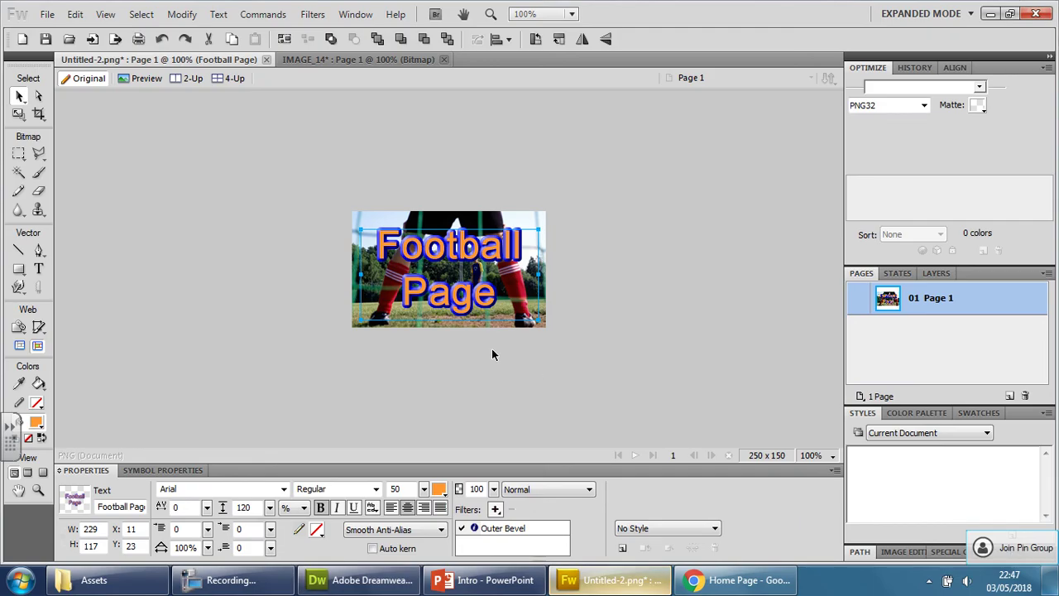
double_click(501, 530)
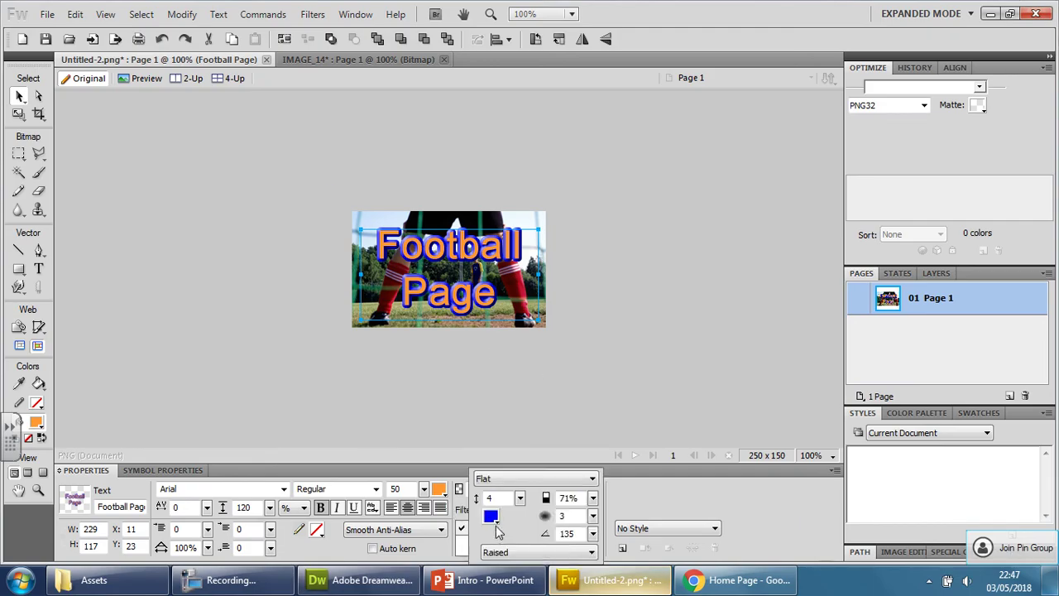
click(492, 517)
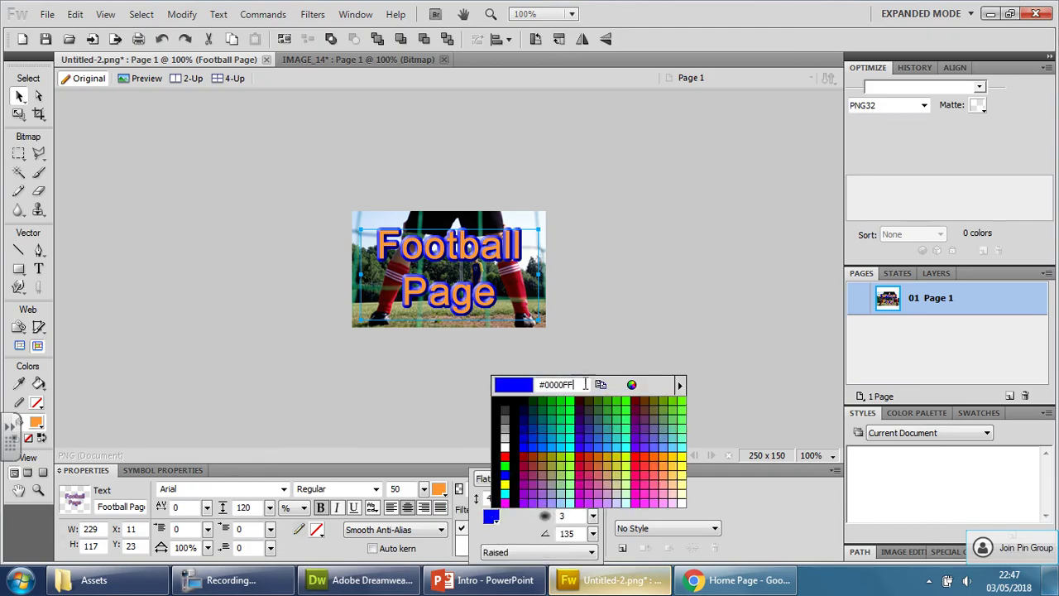
key(BackSpace)
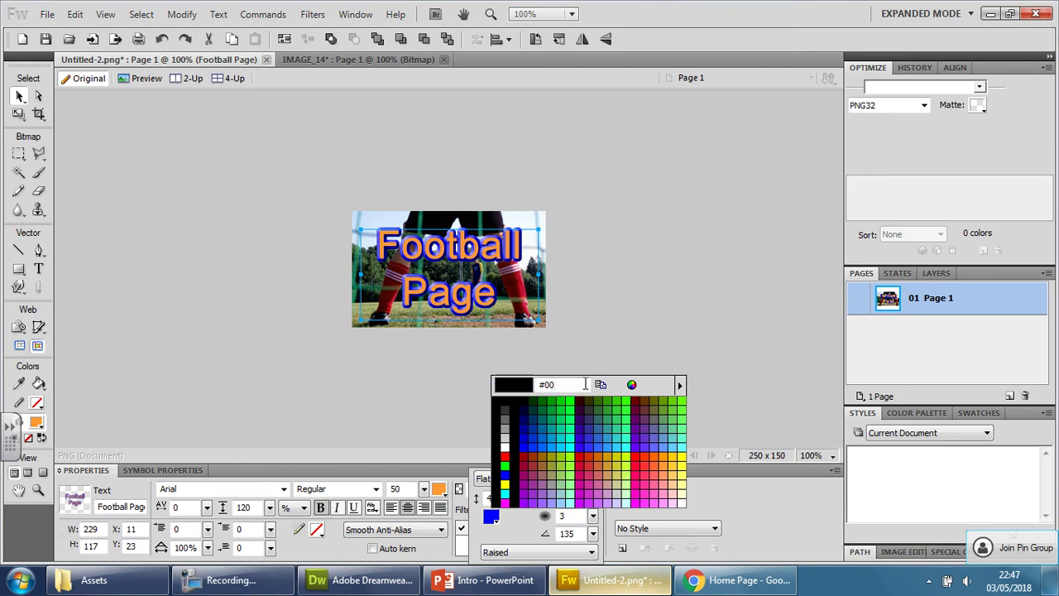
text(66cc)
key(Return)
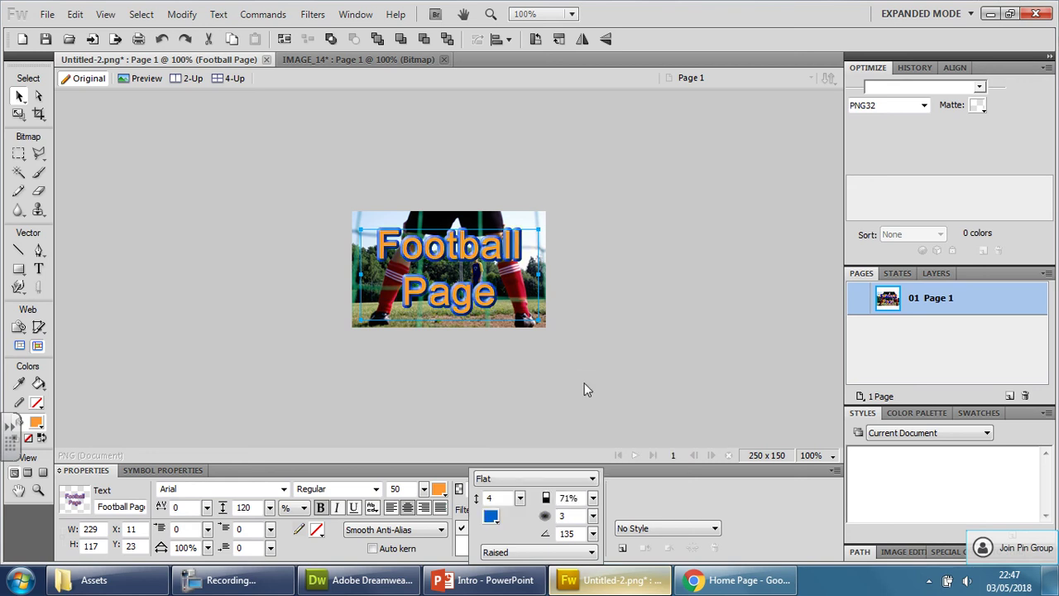
click(428, 394)
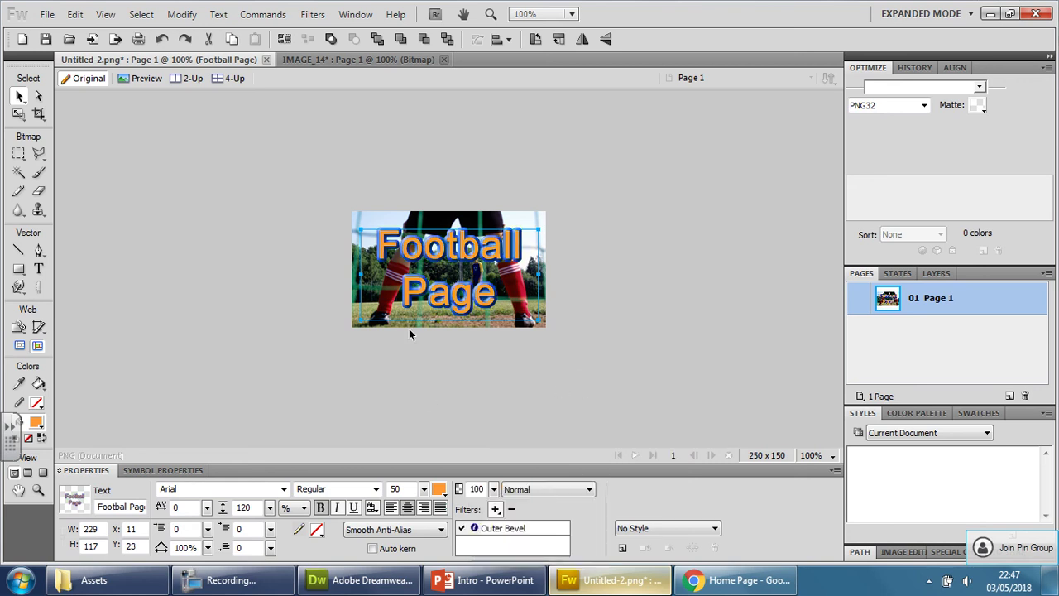
click(200, 171)
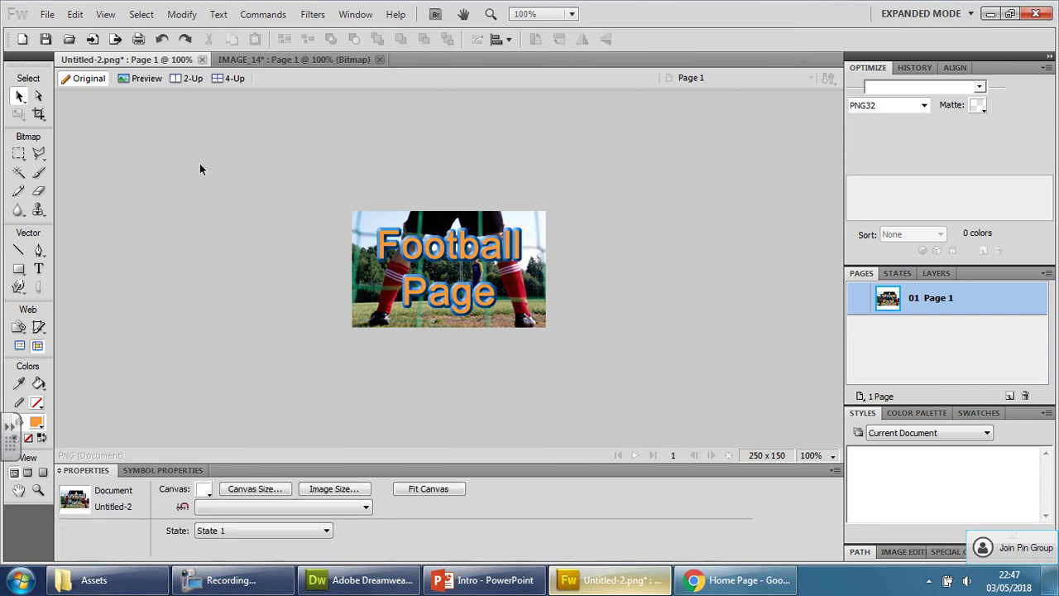
- Save the thumbnail as FootbalThumbnale.png in the Assets folder
click(46, 14)
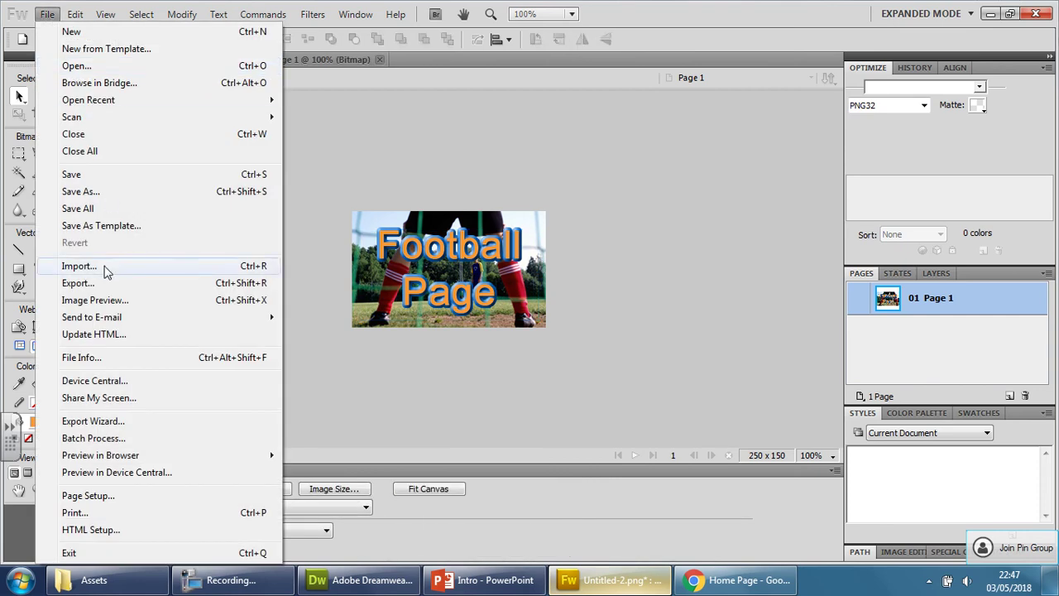
click(110, 196)
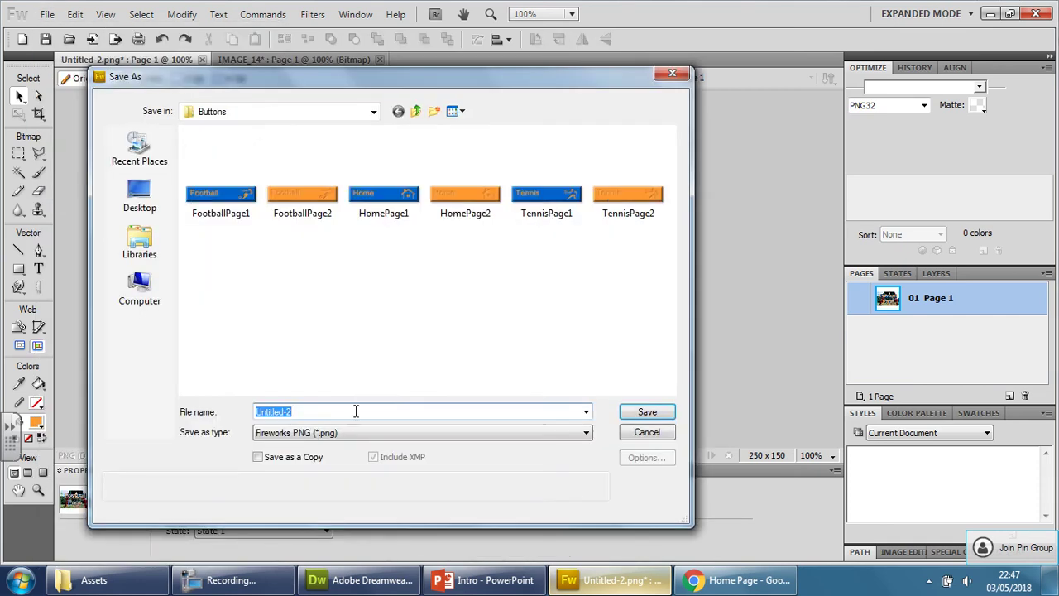
click(416, 111)
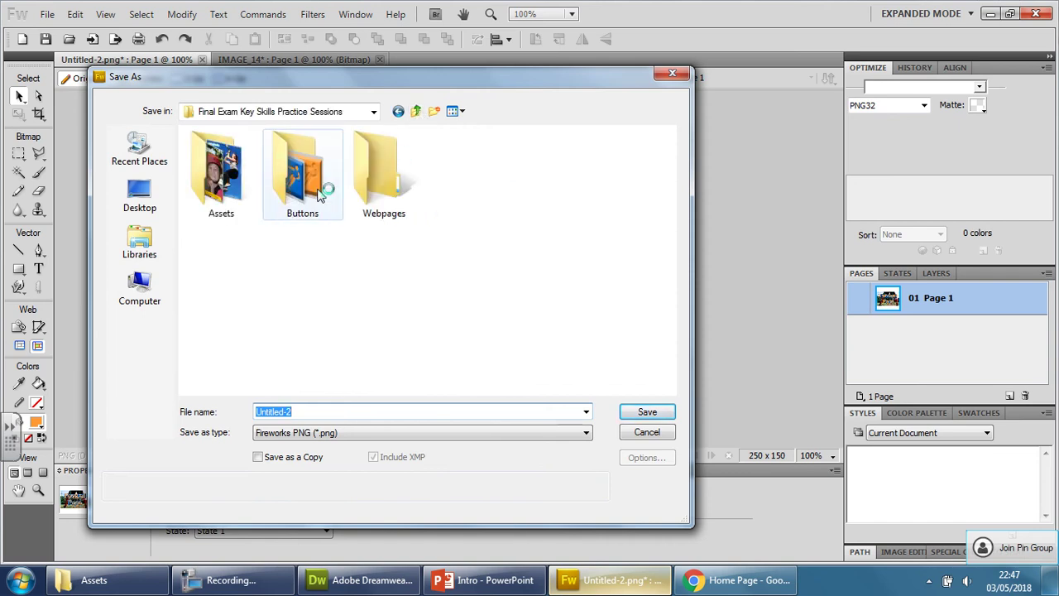
click(238, 186)
double_click(237, 186)
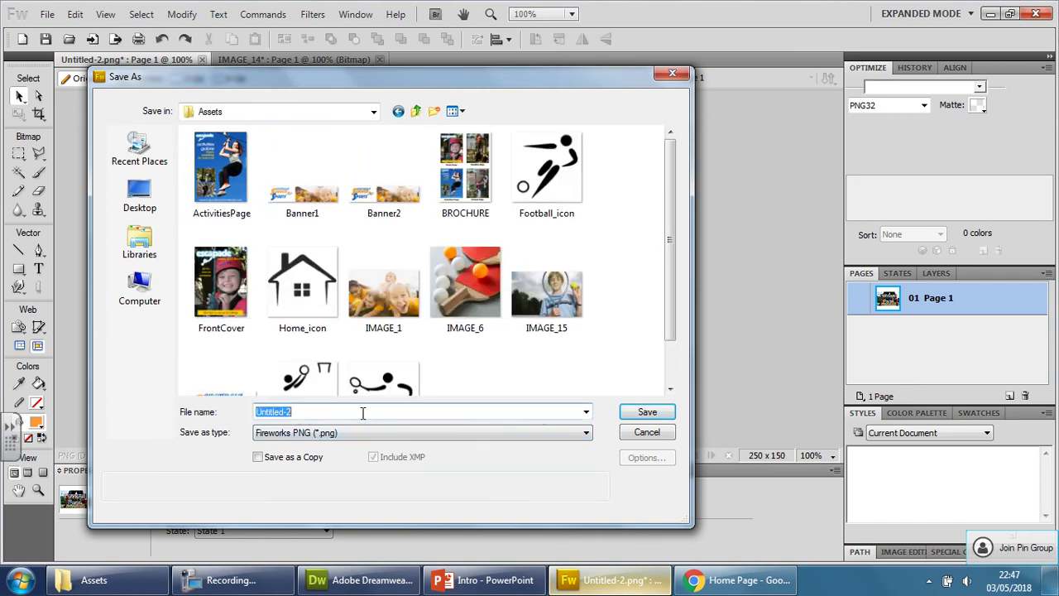
text(FootballThumbnale)
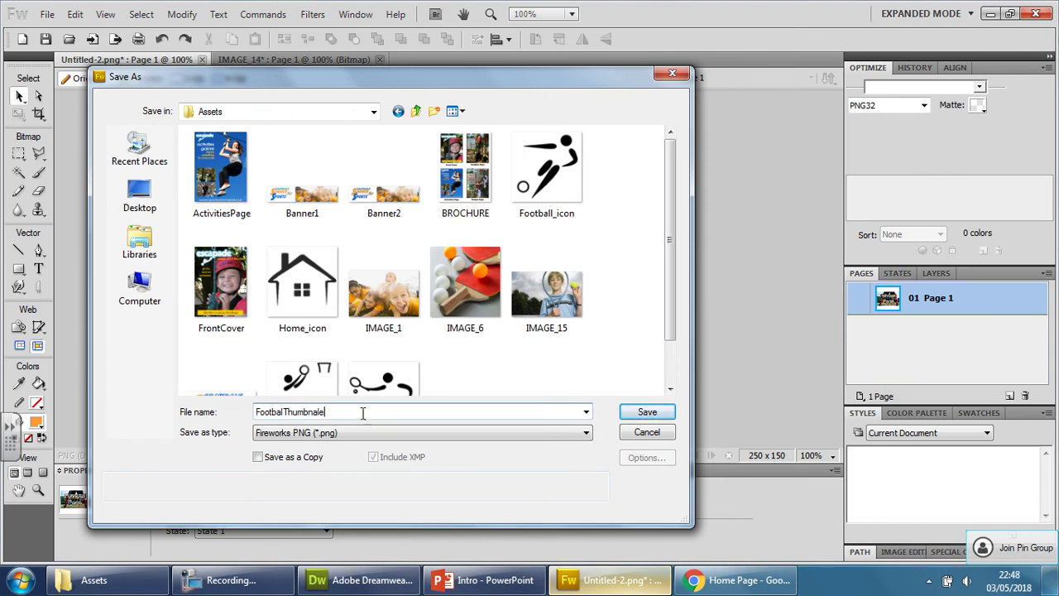
click(647, 411)
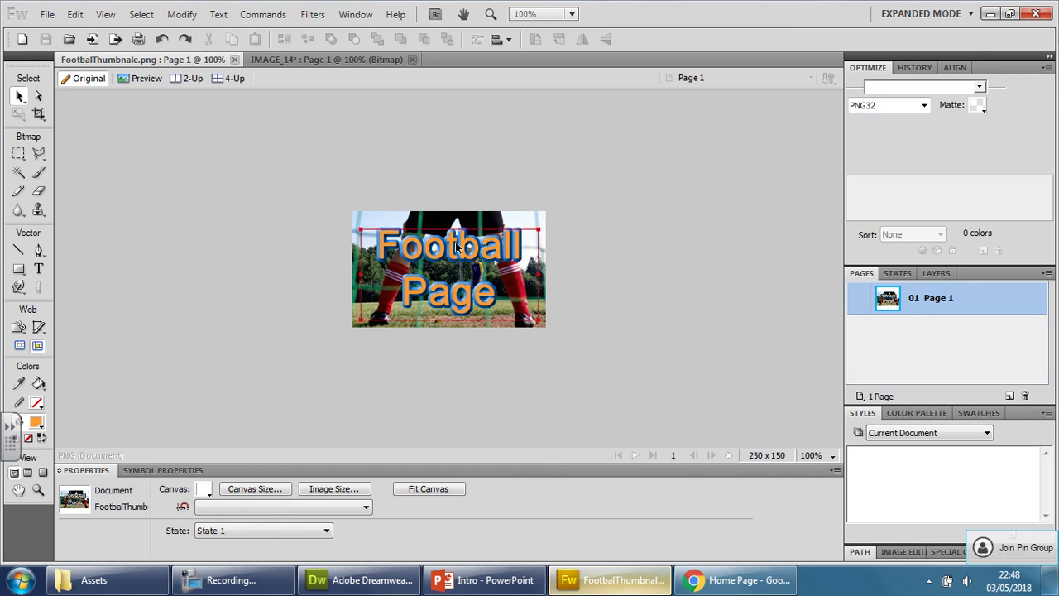
- Apply a Gaussian blur to the football photo behind the text
click(373, 221)
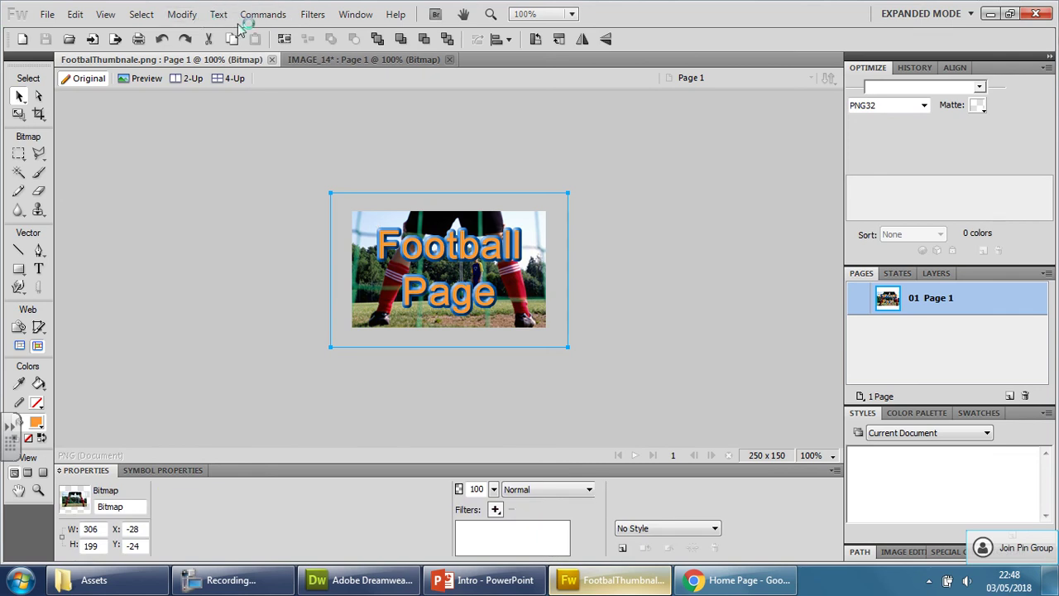
click(496, 509)
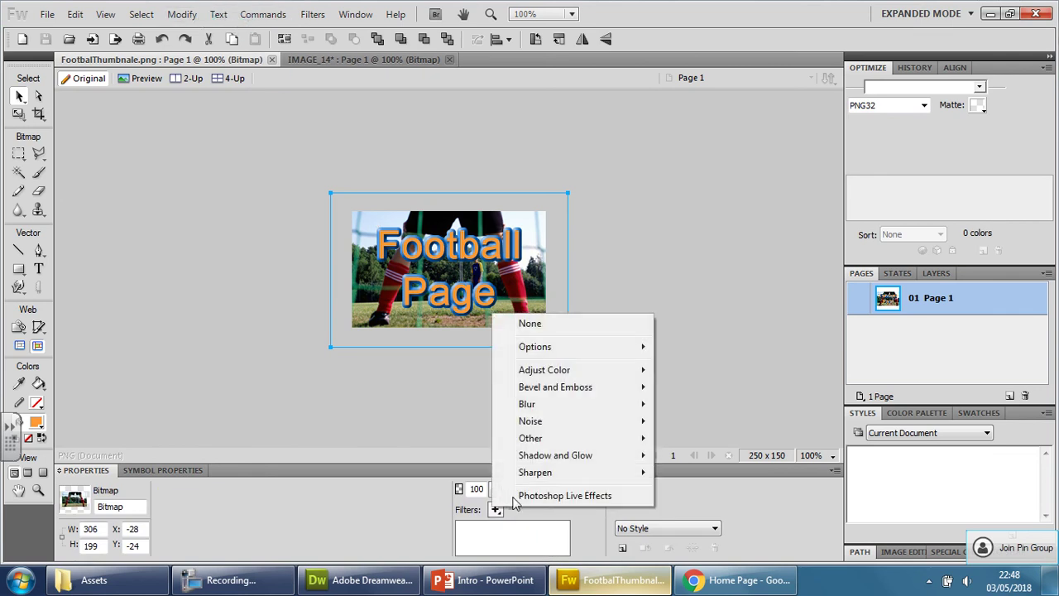
mouse_move(607, 456)
mouse_move(599, 427)
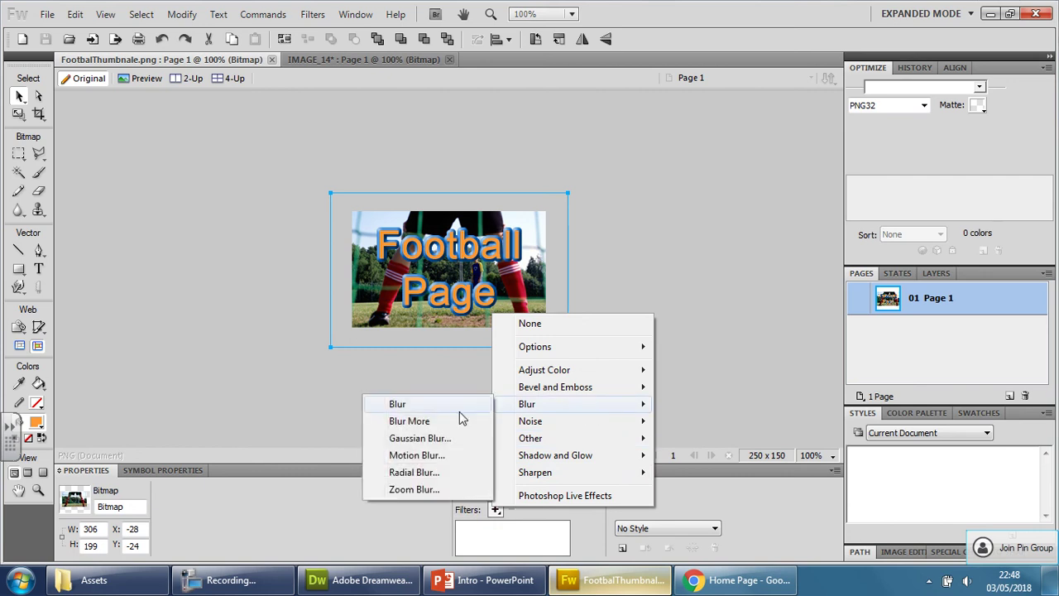
click(434, 438)
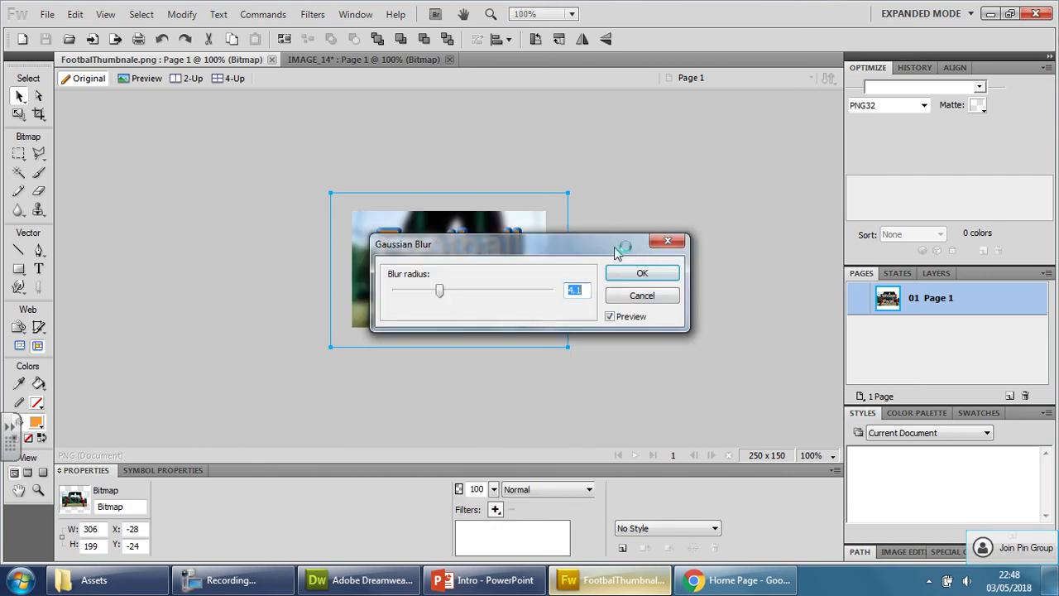
drag(620, 248, 609, 377)
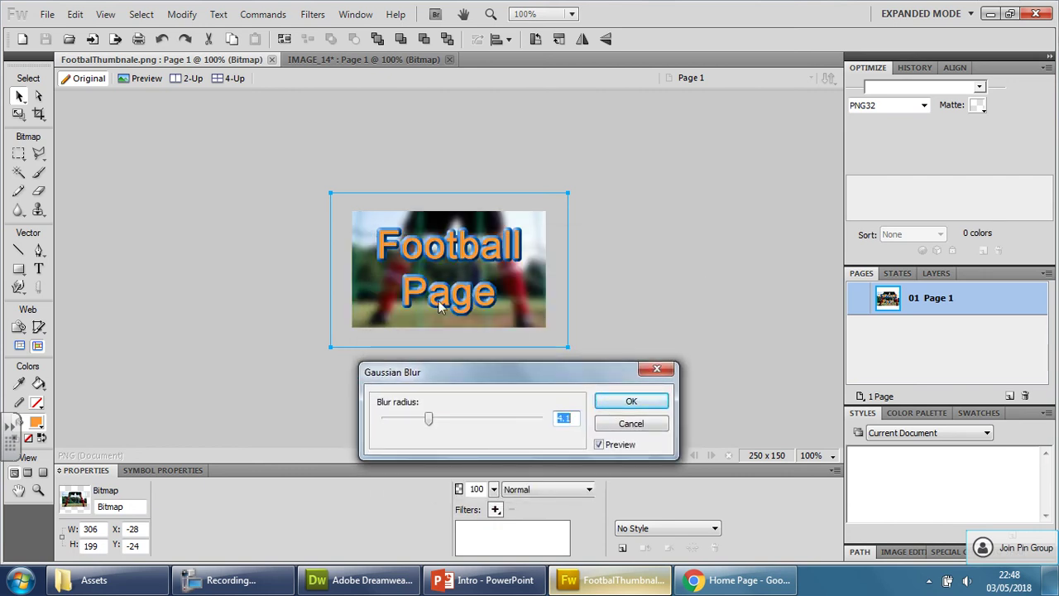
click(628, 401)
click(720, 241)
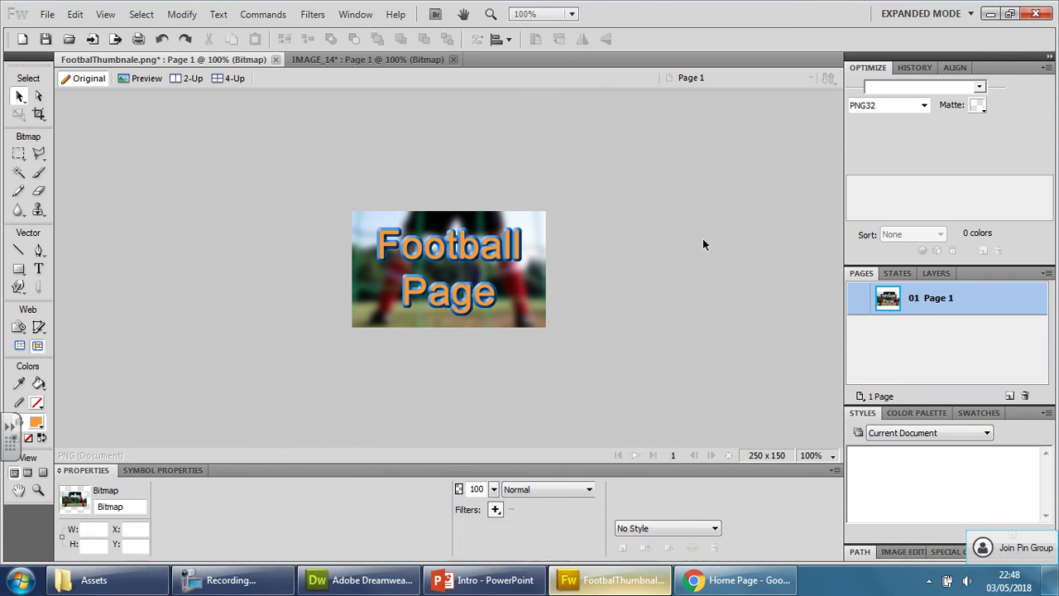
- Save the blurred version as FootbalThumbnale2.png in Assets
click(47, 14)
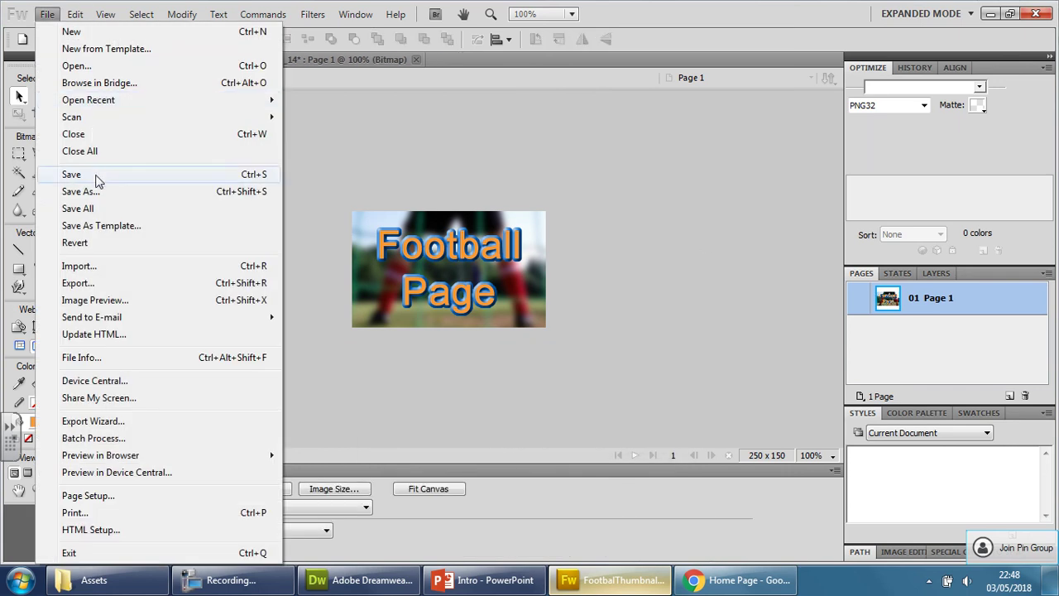
click(95, 192)
click(337, 413)
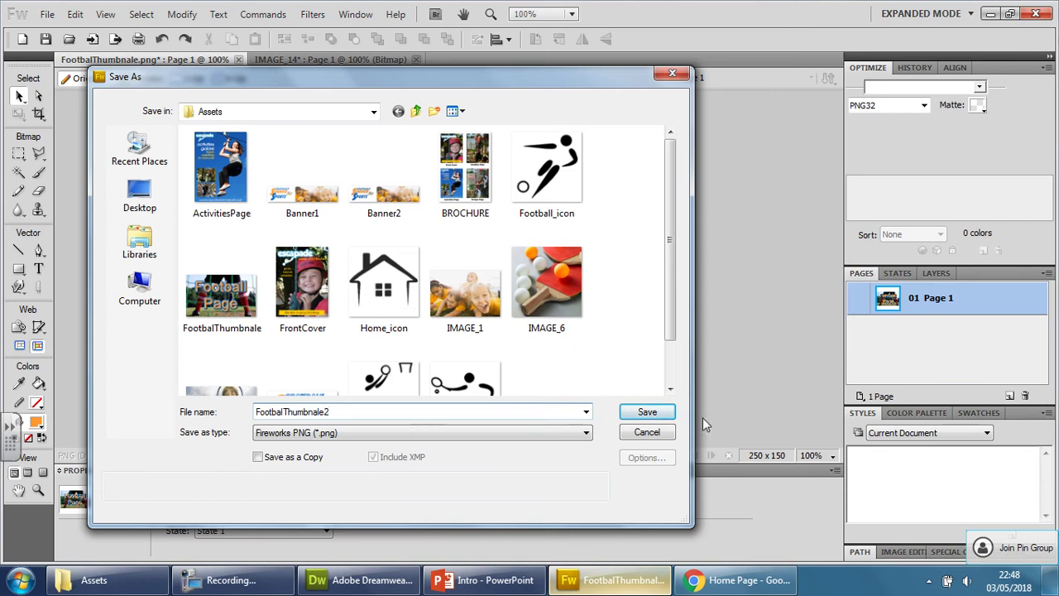
click(647, 412)
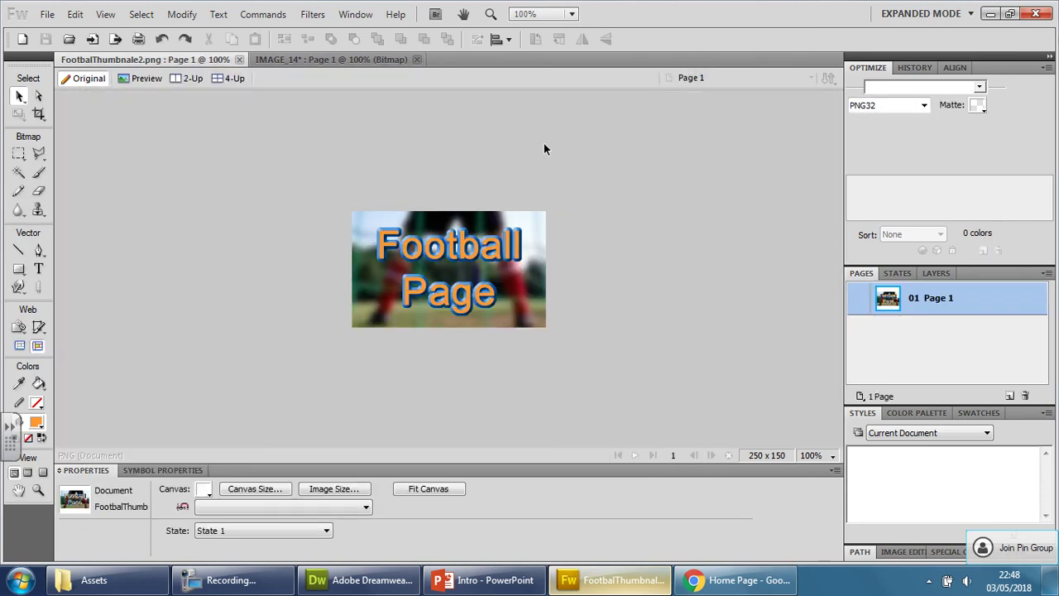
- In Dreamweaver, start a rollover image using FootbalThumbnale as the original image
click(336, 585)
click(143, 14)
mouse_move(191, 67)
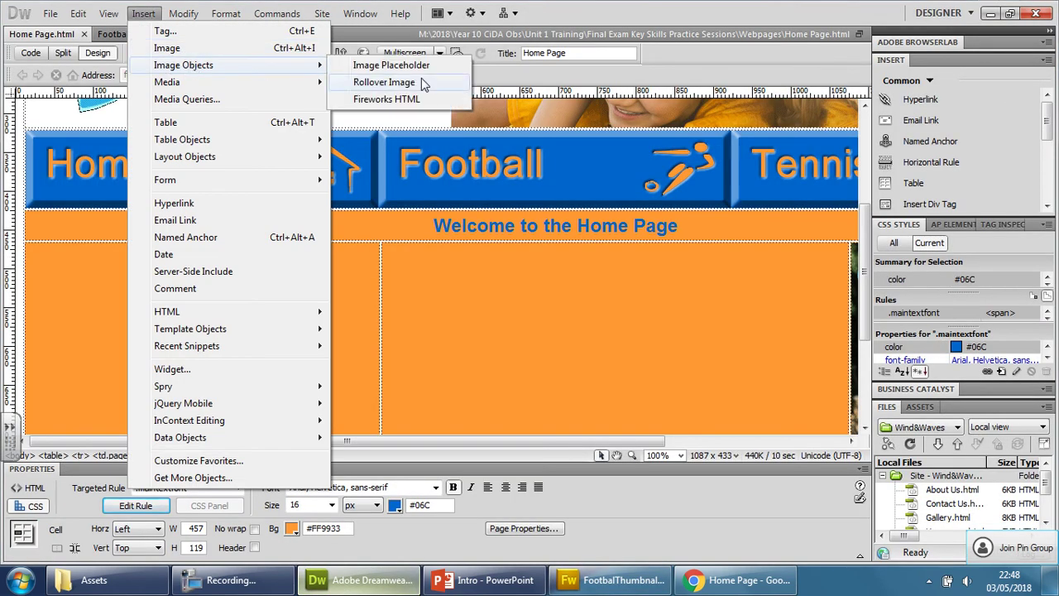
click(421, 78)
click(626, 261)
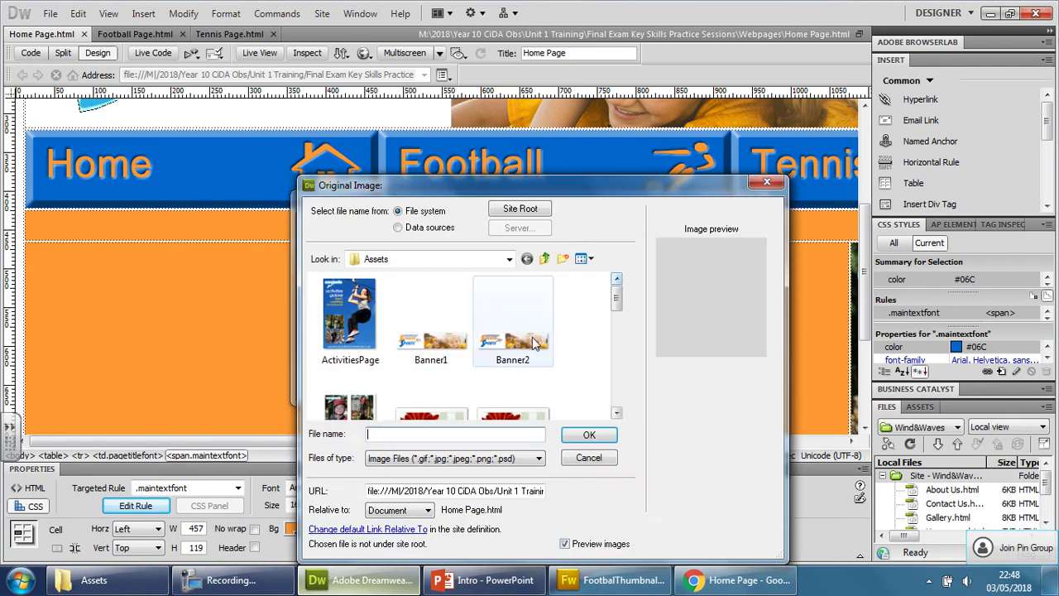
click(616, 412)
click(616, 412)
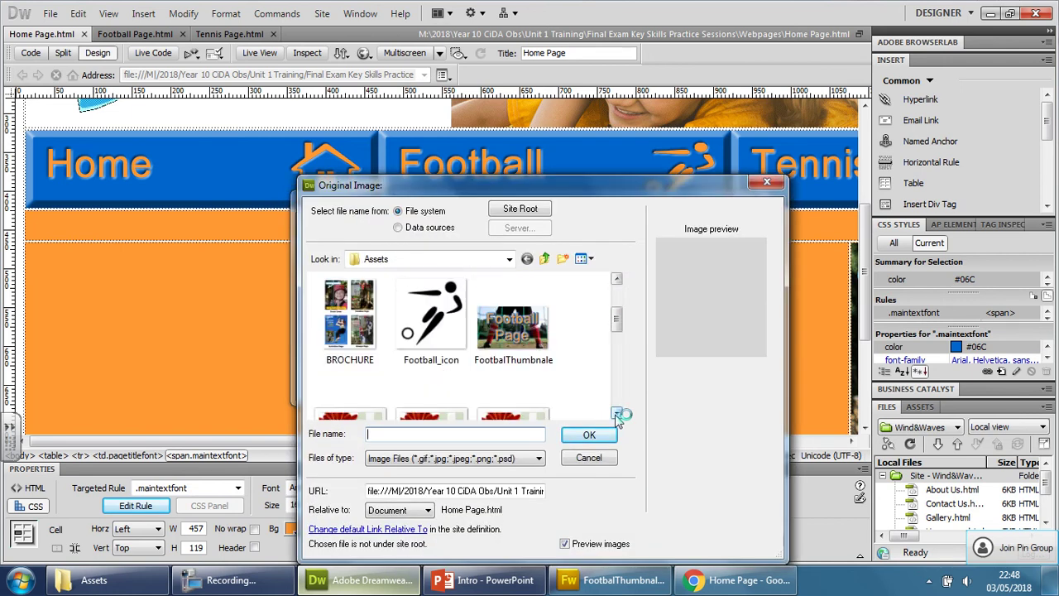
click(521, 350)
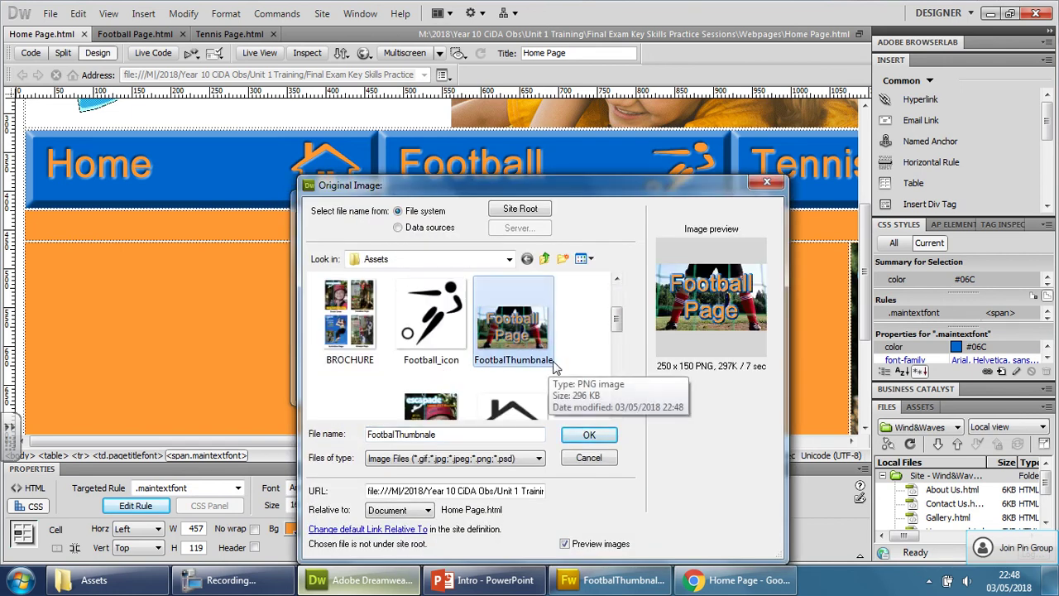
click(598, 435)
click(568, 354)
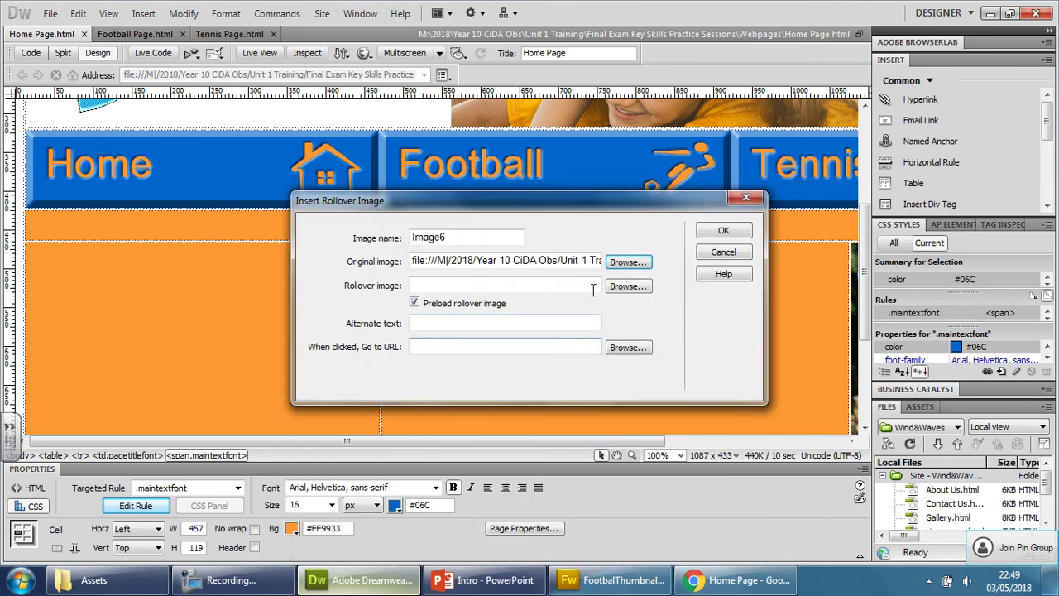
- Set the blurred FootbalThumbnale2 as the rollover image, name it FootballLink, and insert it
click(628, 286)
scroll(618, 314, down, 3)
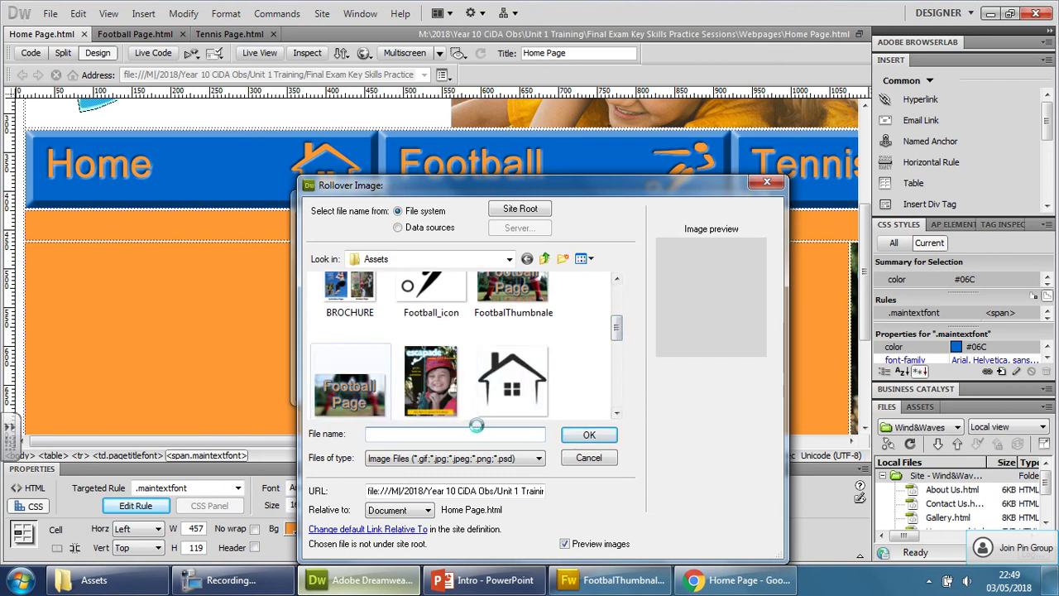
click(369, 395)
click(588, 434)
click(572, 352)
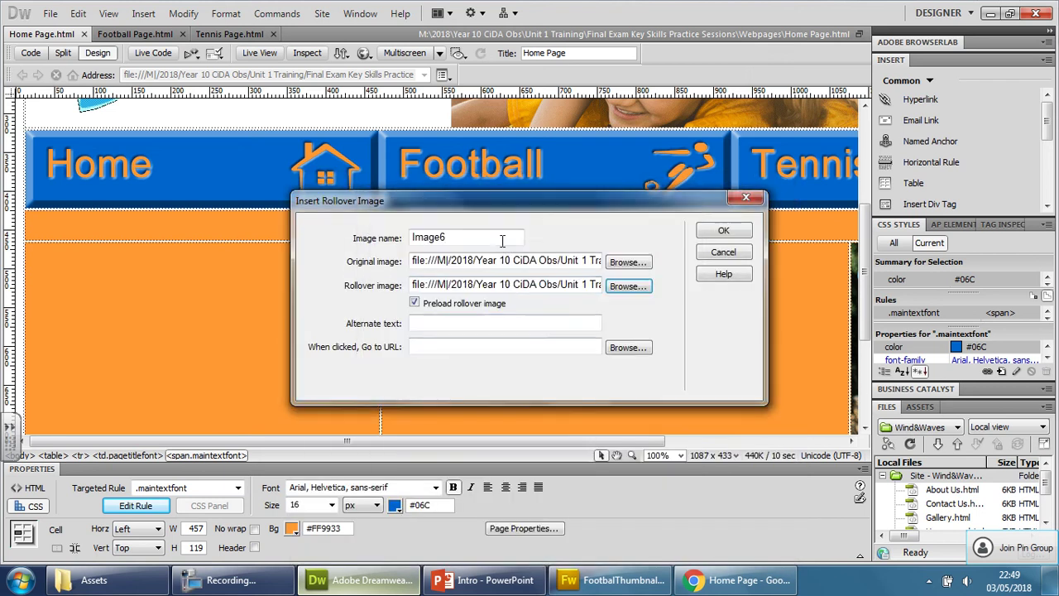
double_click(501, 238)
text(FootballINK)
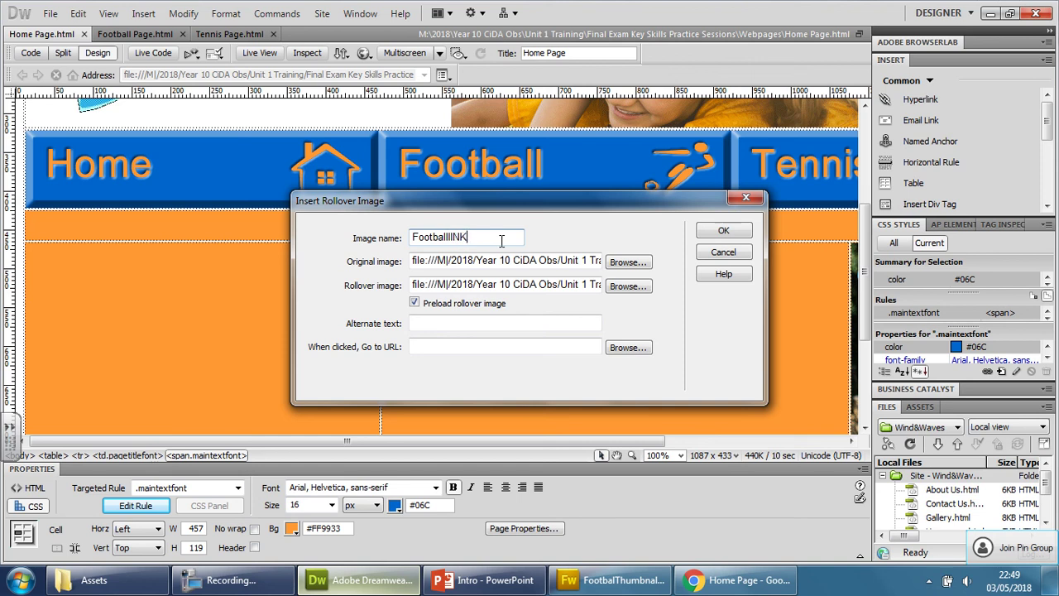
key(BackSpace)
key(BackSpace)
key(BackSpace)
key(BackSpace)
click(490, 324)
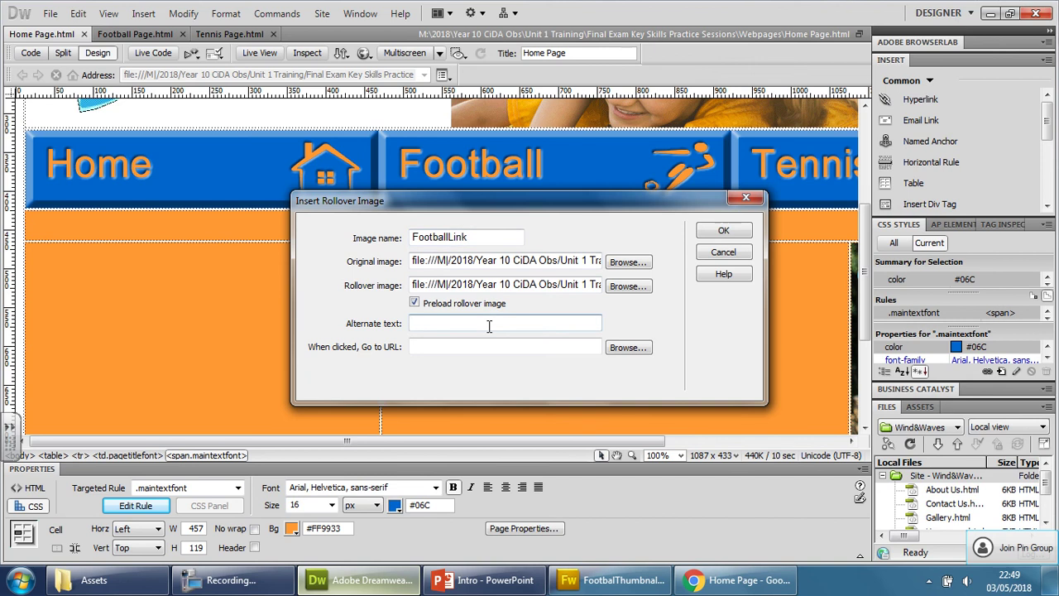
click(724, 232)
- Widen the orange content cell to 806 px and preview the Home Page in Chrome
click(508, 316)
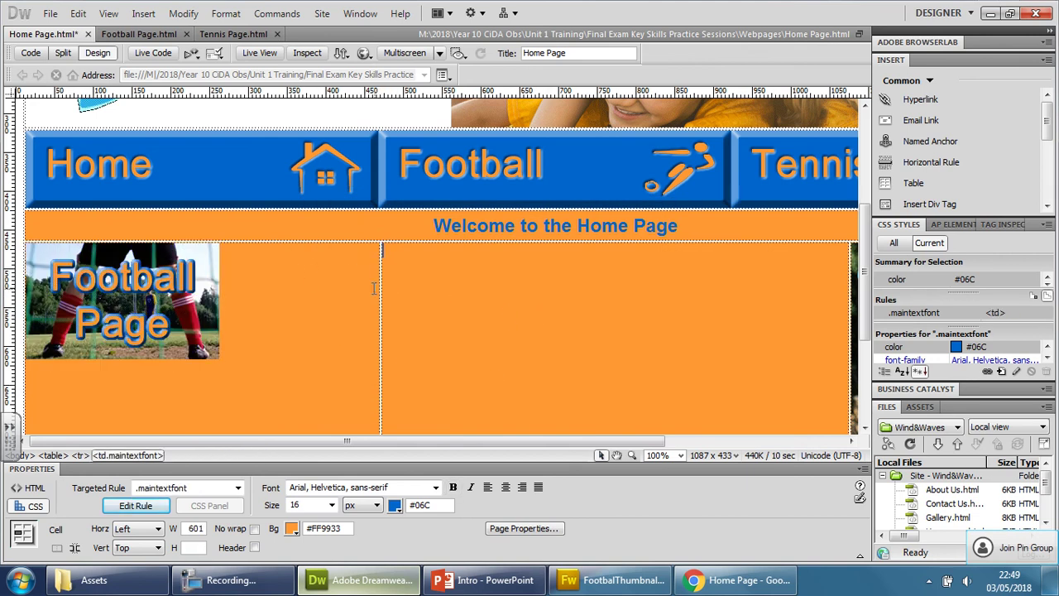
drag(381, 287, 223, 290)
click(491, 318)
key(F12)
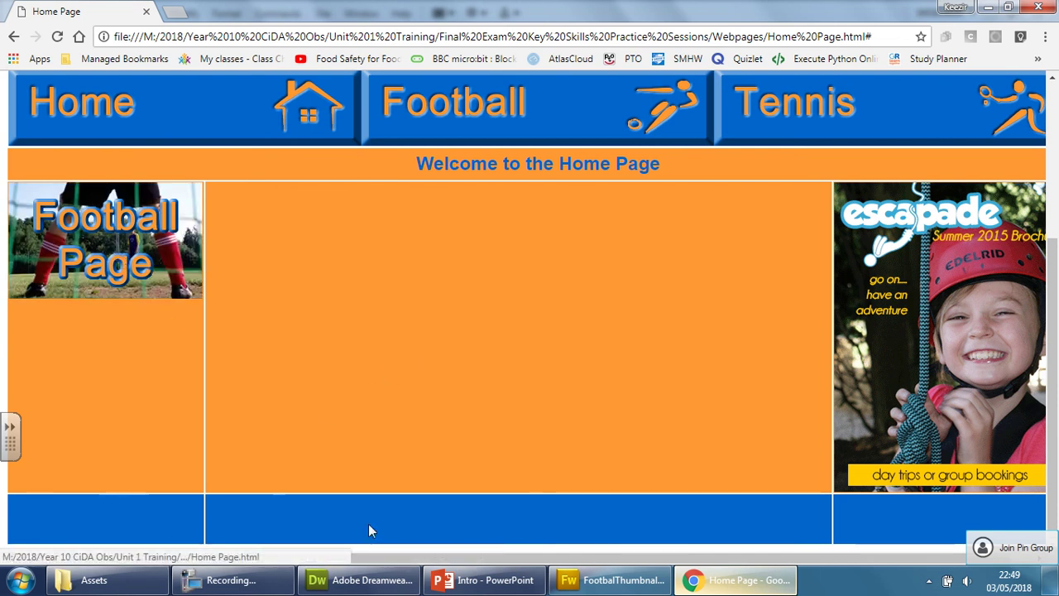
- Link the Football thumbnail image to Football Page.html in the Webpages folder
click(341, 583)
click(157, 323)
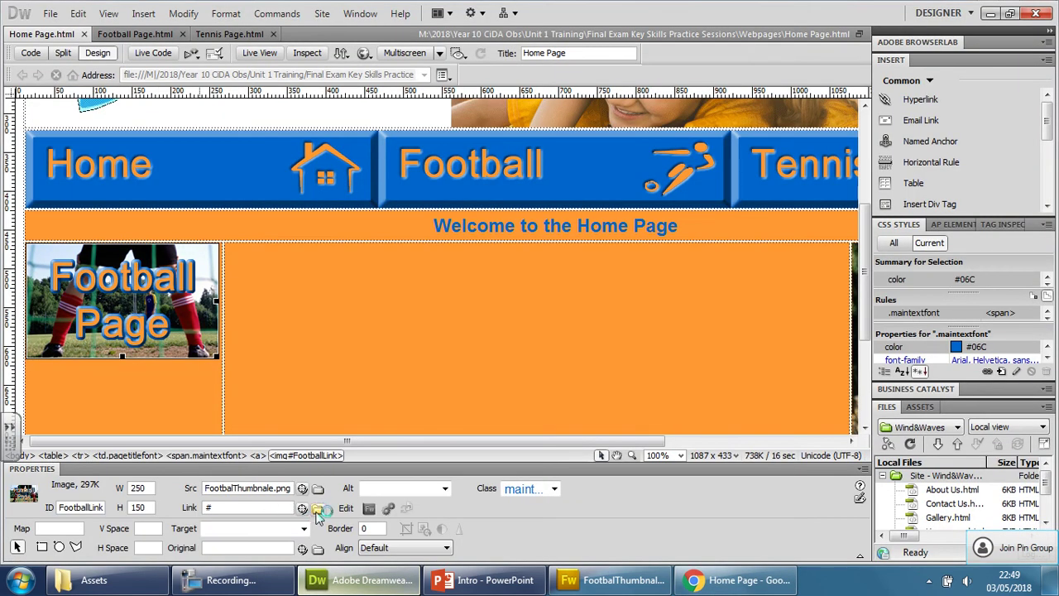
click(318, 509)
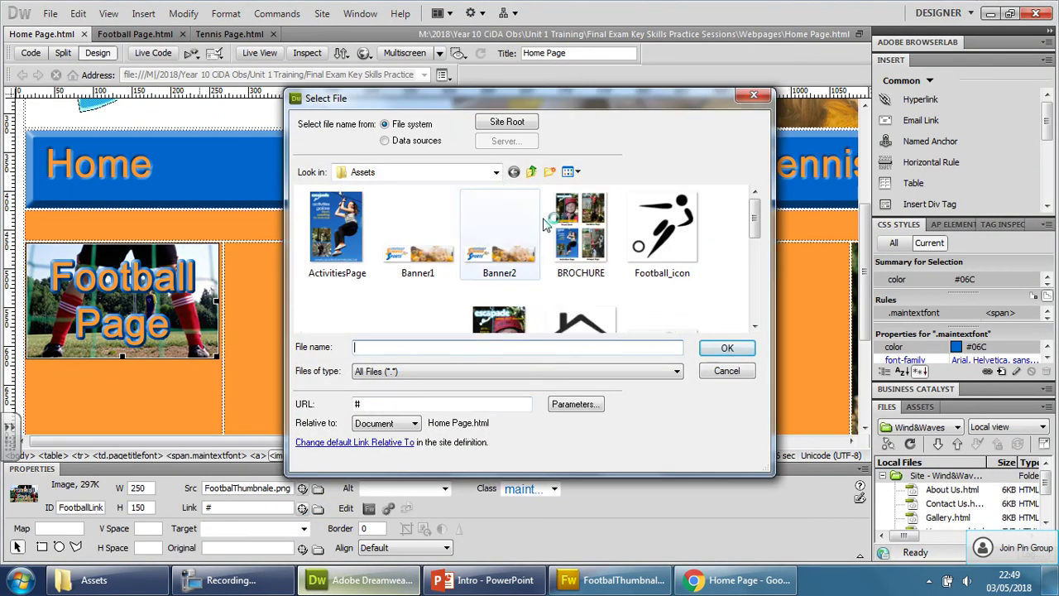
click(531, 171)
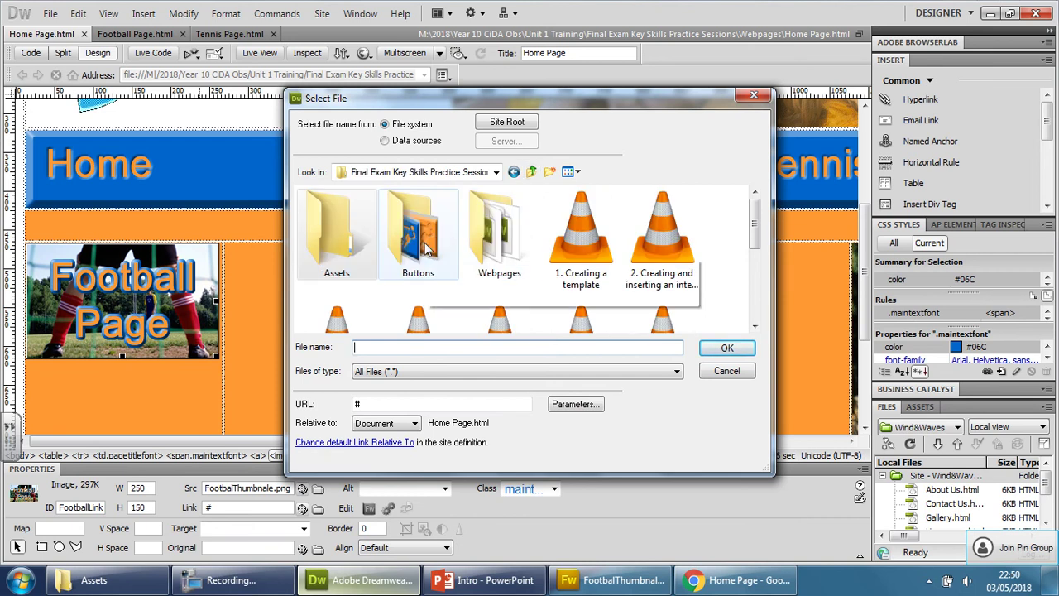
double_click(499, 240)
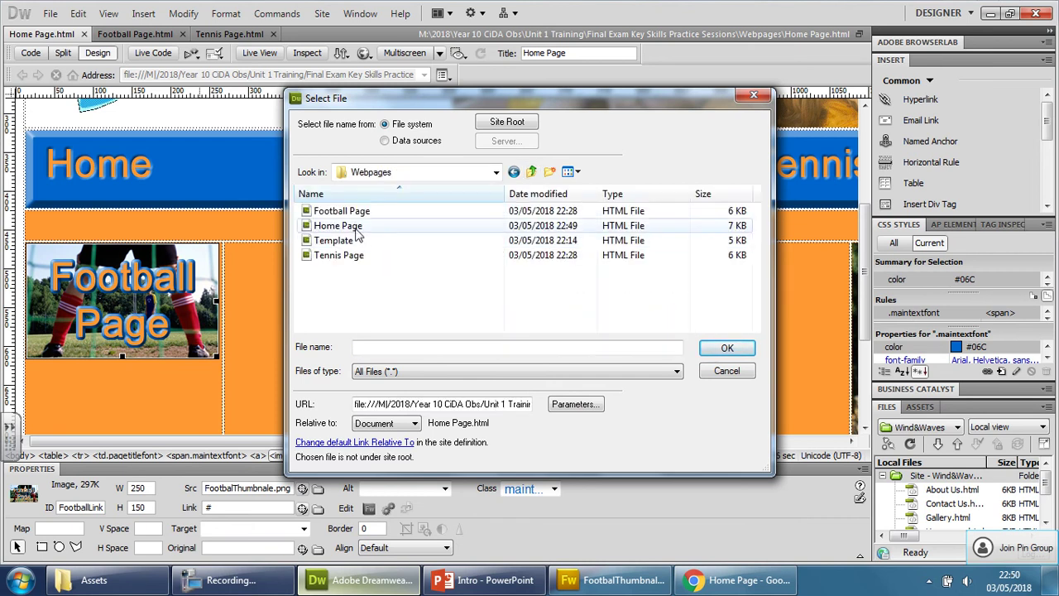
click(341, 211)
click(728, 347)
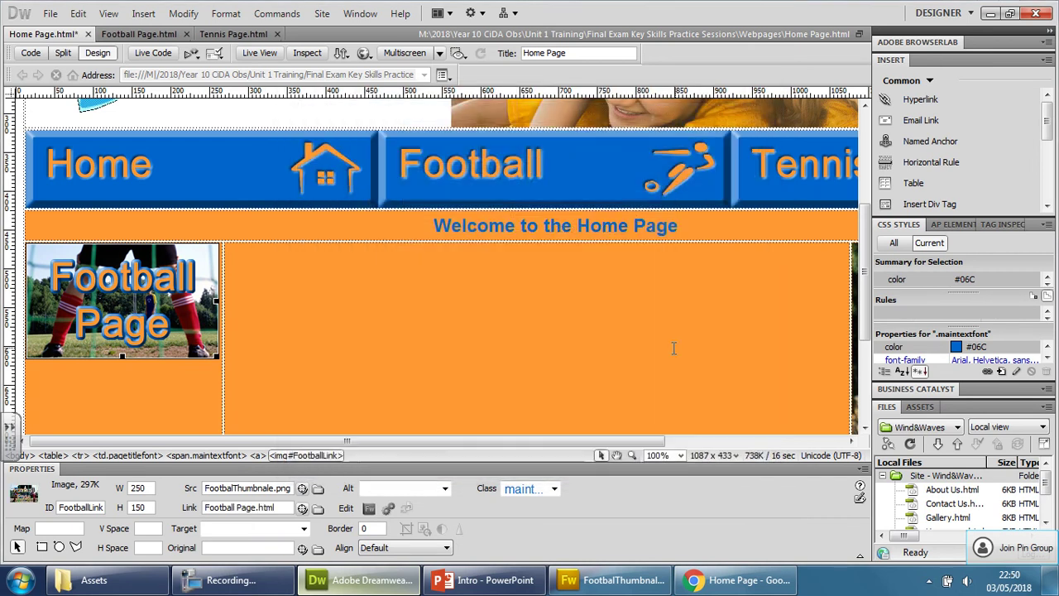
click(587, 354)
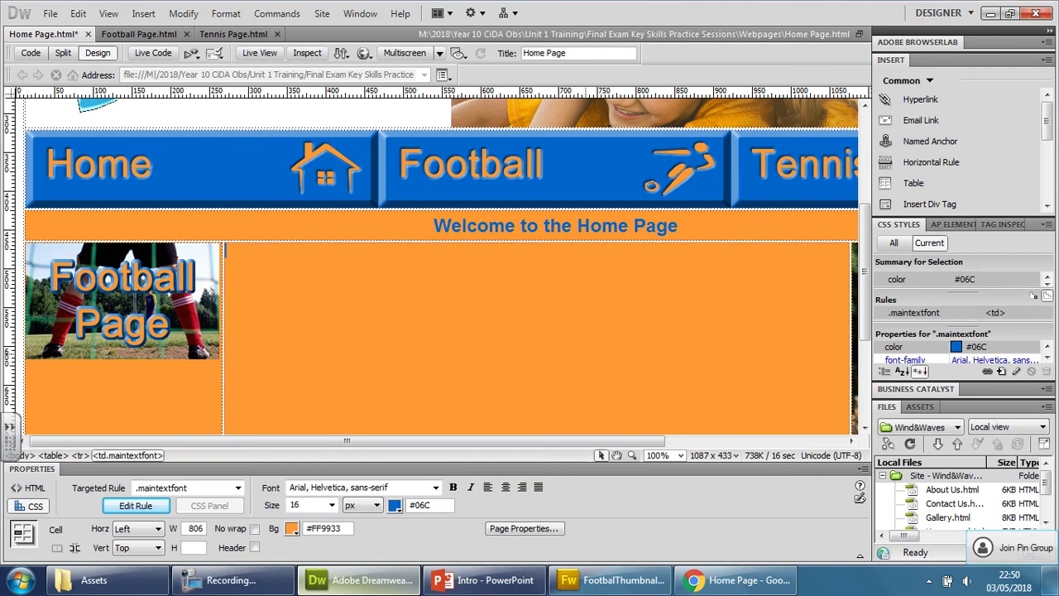
- In Chrome, reload the Home Page and test the thumbnail link to Football Page and back
click(736, 579)
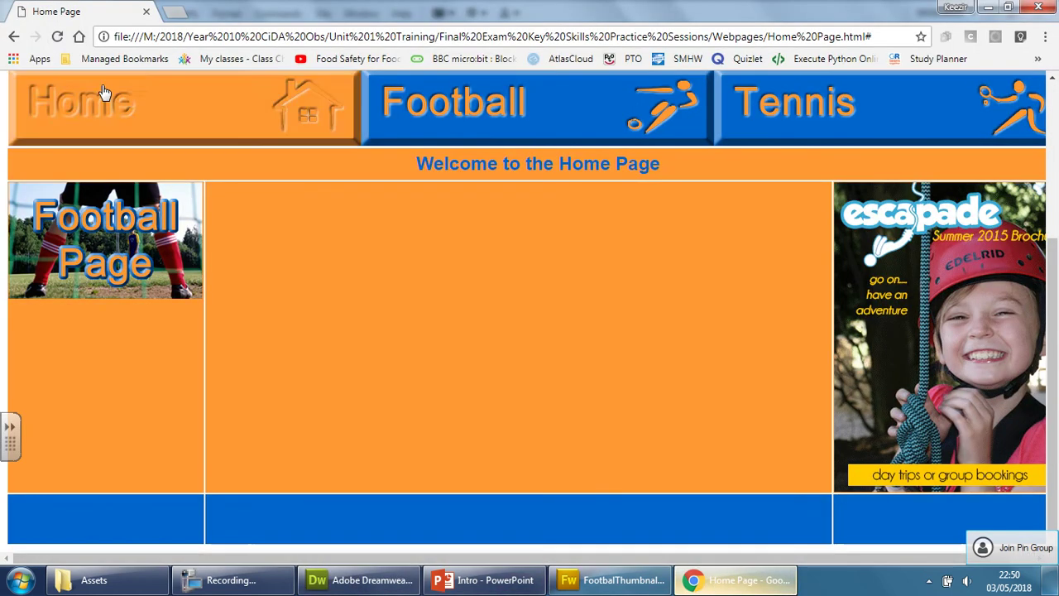
click(57, 37)
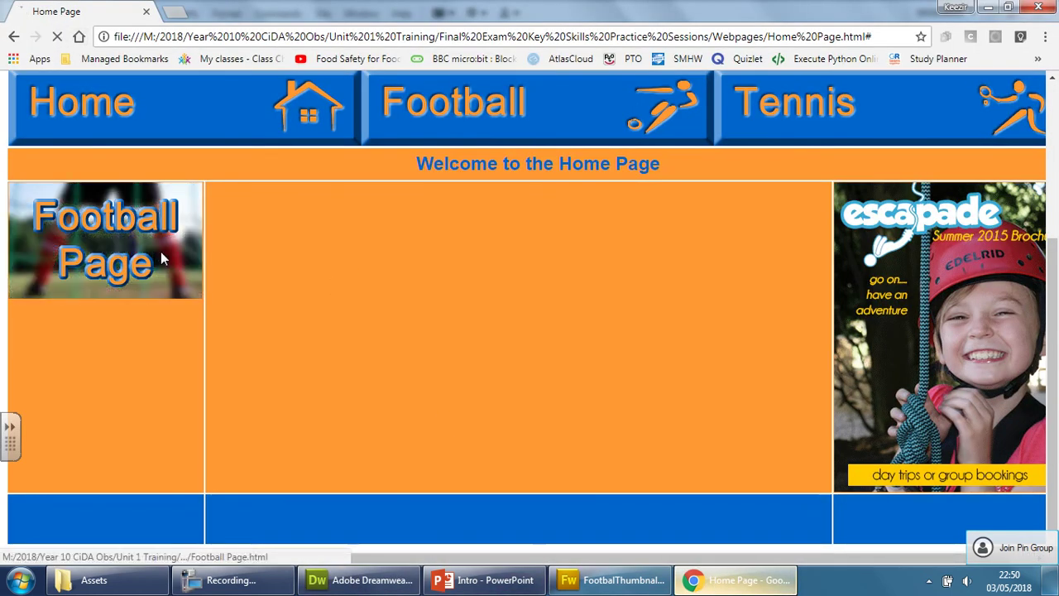
click(161, 258)
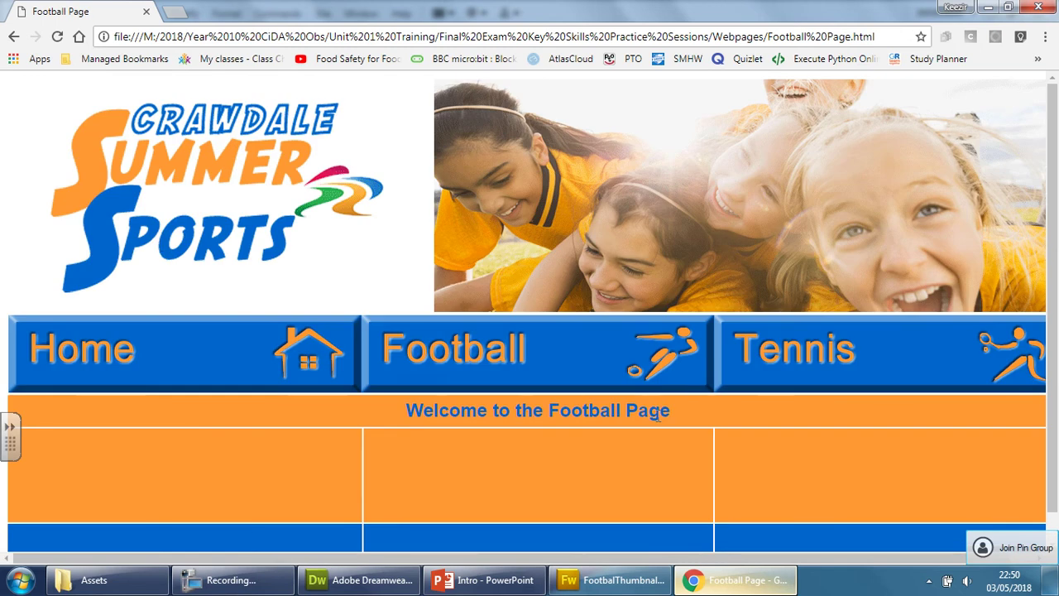
click(273, 351)
click(182, 478)
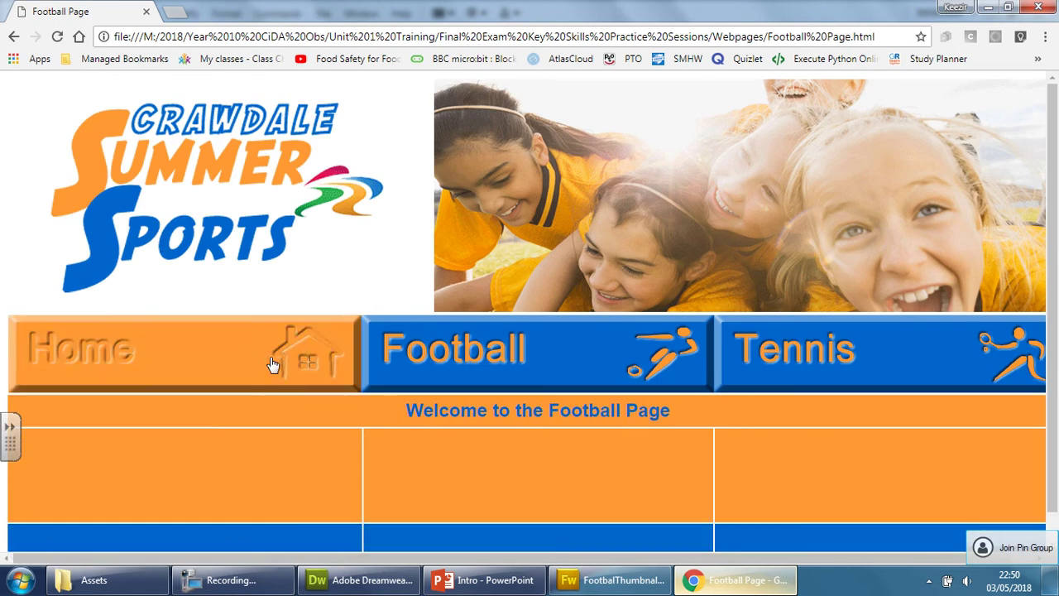
click(273, 364)
scroll(322, 362, down, 3)
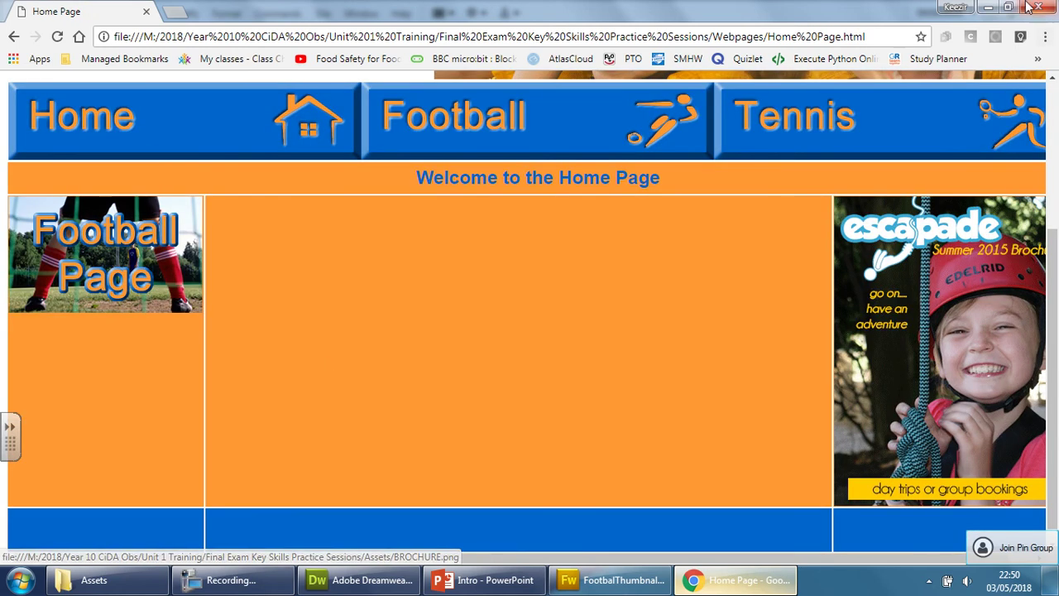
click(987, 7)
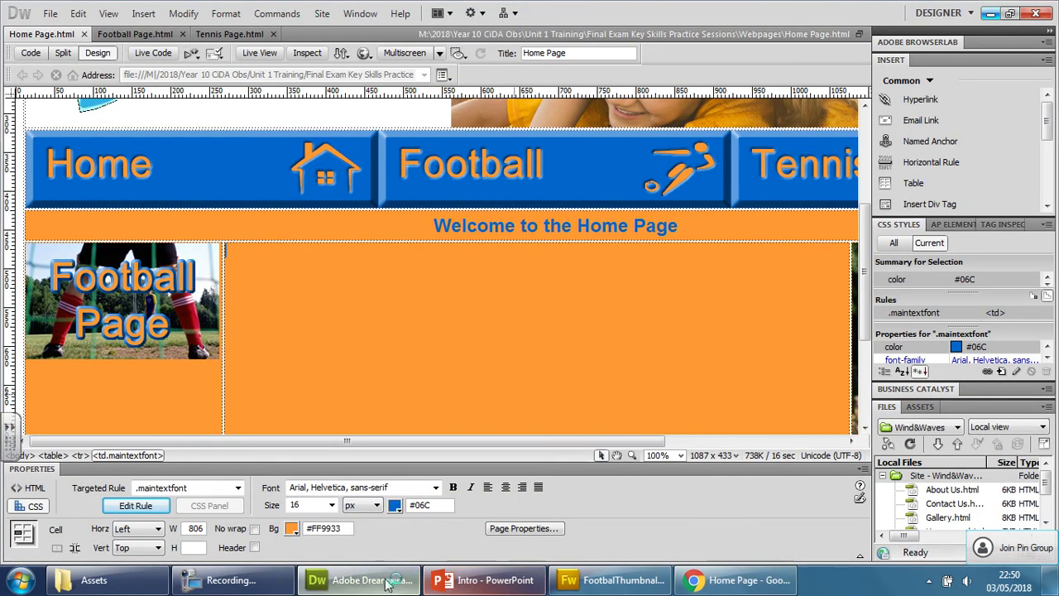
- Change the thumbnail caption from Football Page to Tennis Page
click(612, 579)
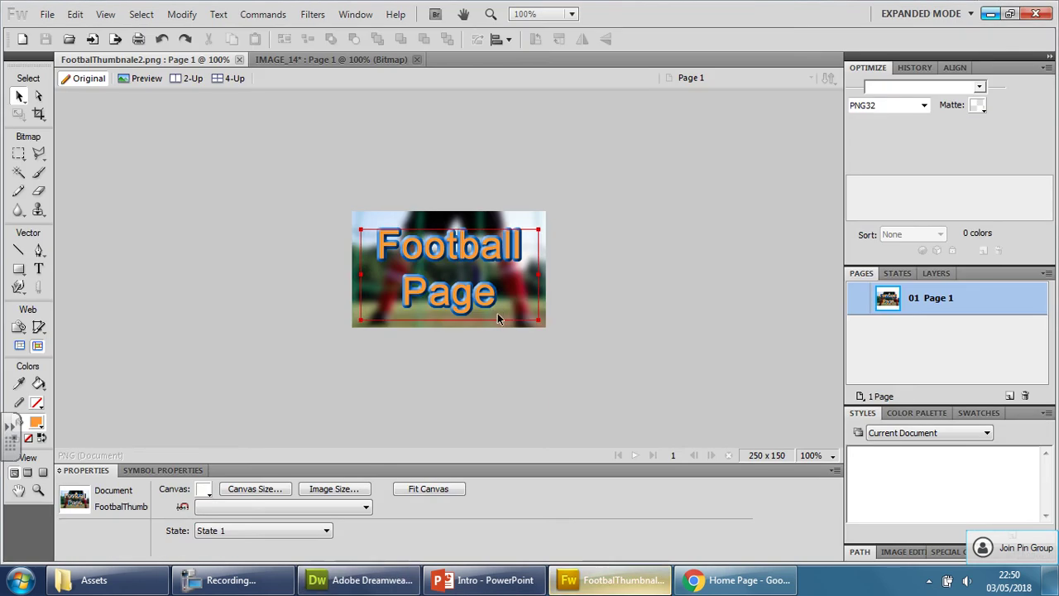
double_click(444, 254)
double_click(447, 256)
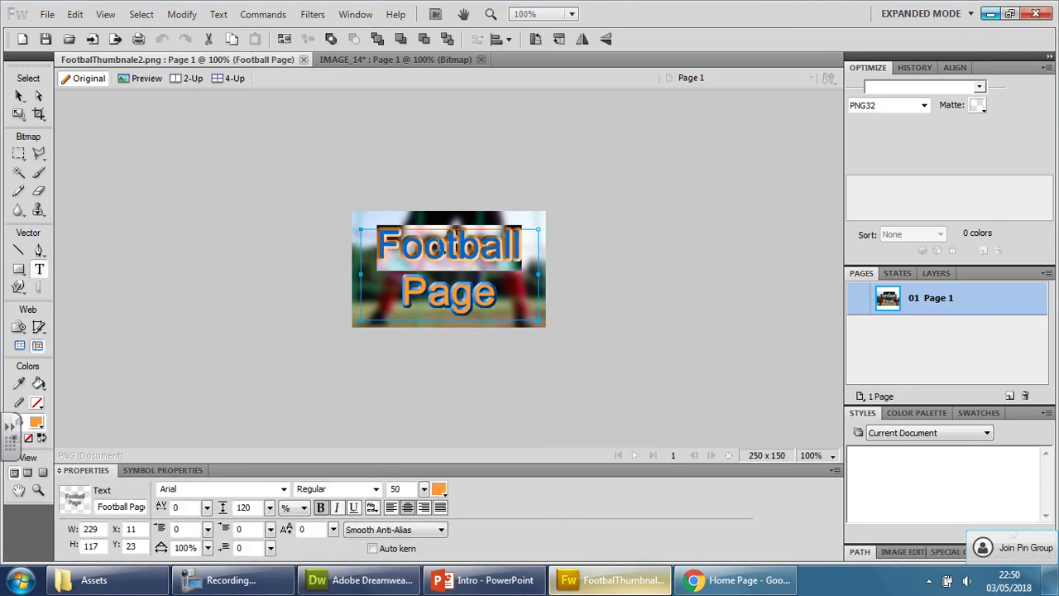
click(91, 579)
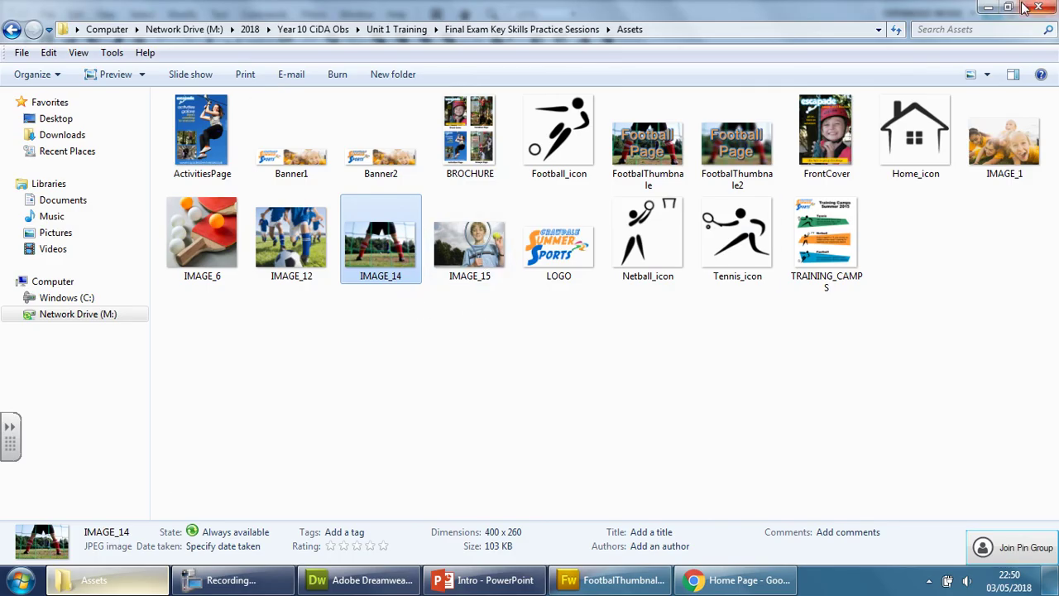
click(986, 7)
text(T)
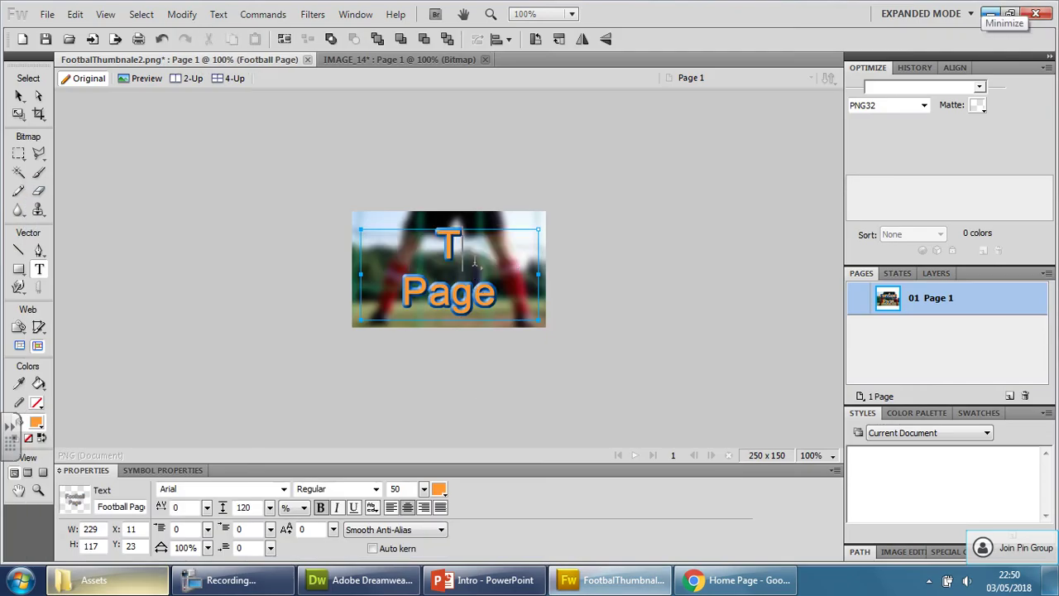
text(ennis)
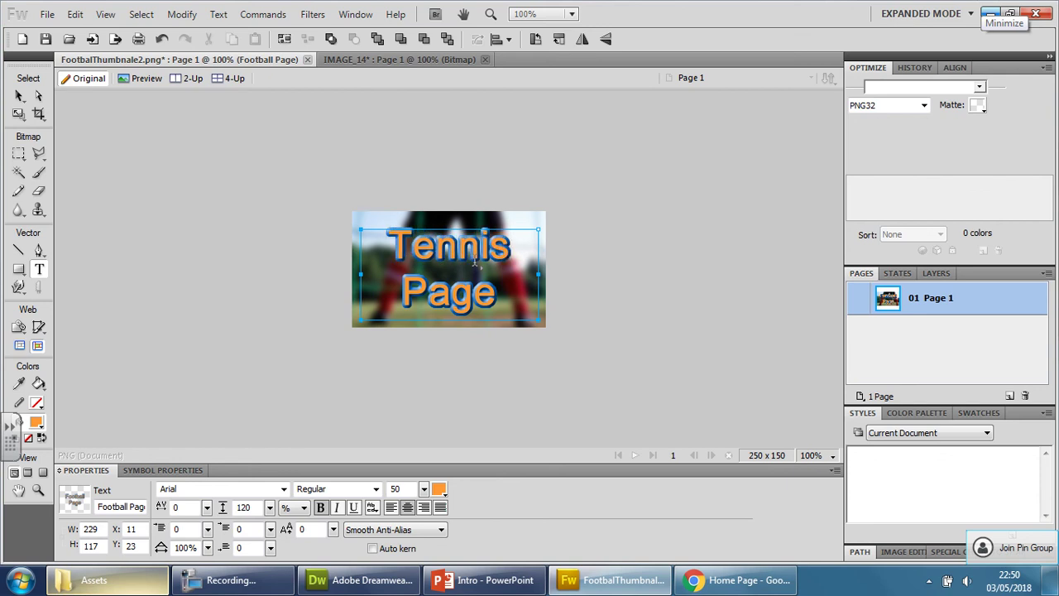
click(216, 235)
- Delete the blurred football background photo, leaving a white canvas
key(v)
click(385, 217)
key(Delete)
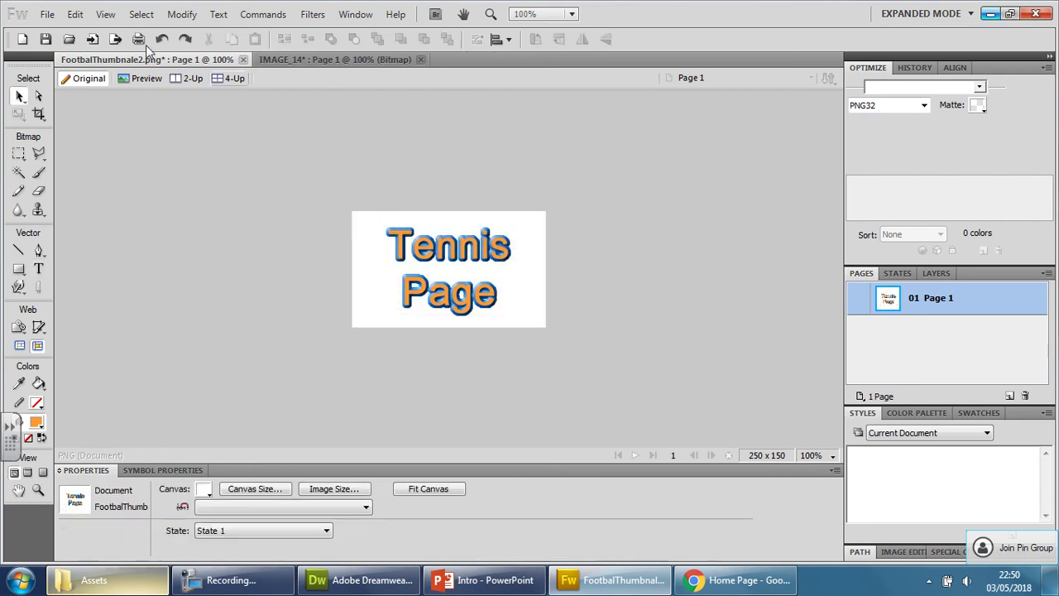
click(47, 15)
- Open the tennis photo IMAGE_15 and copy it onto the thumbnail canvas
click(58, 73)
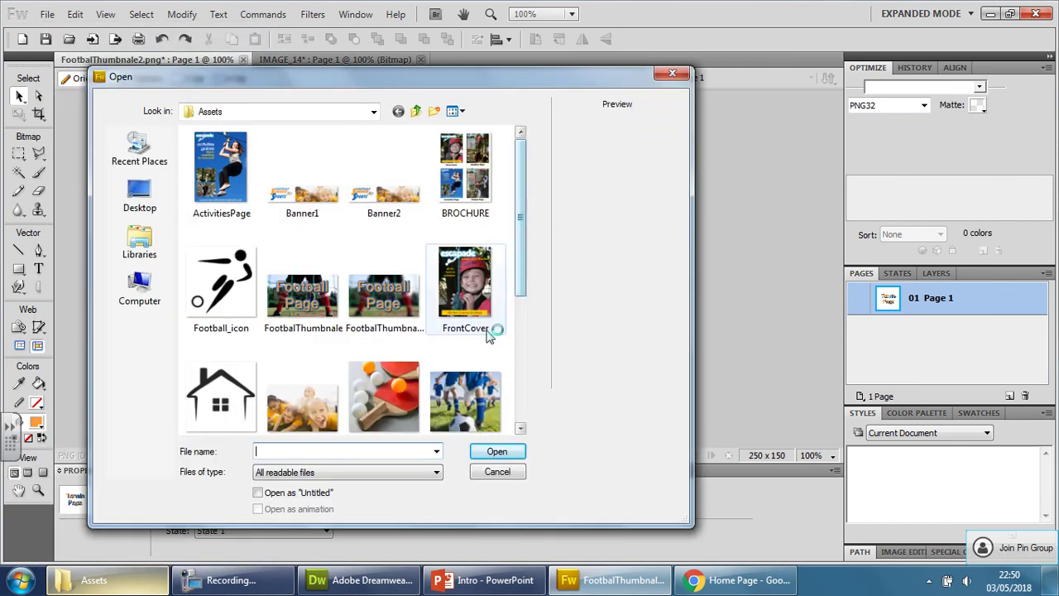
drag(516, 235, 520, 354)
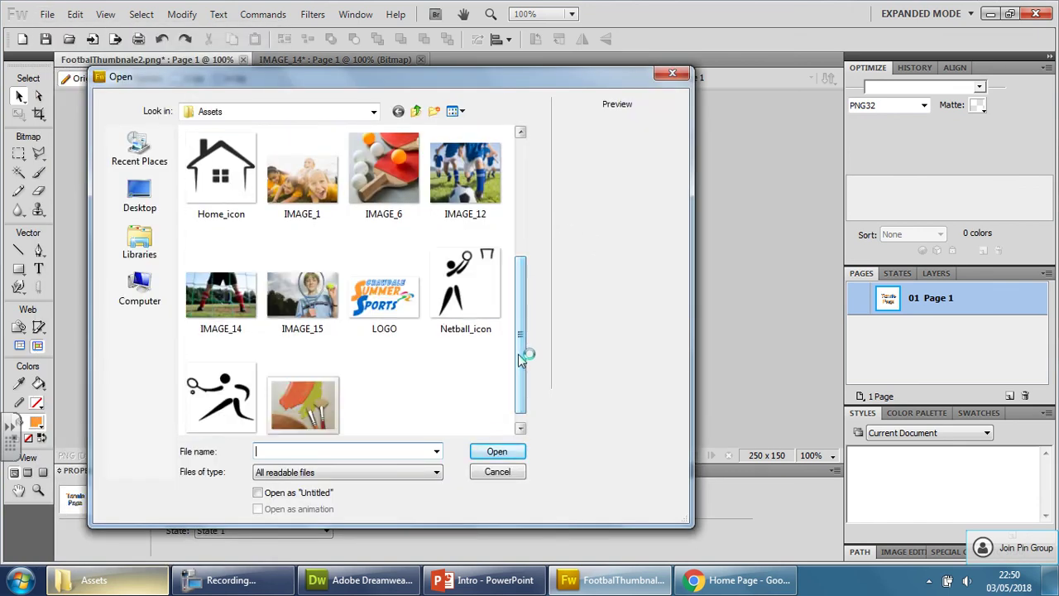
click(302, 298)
click(497, 451)
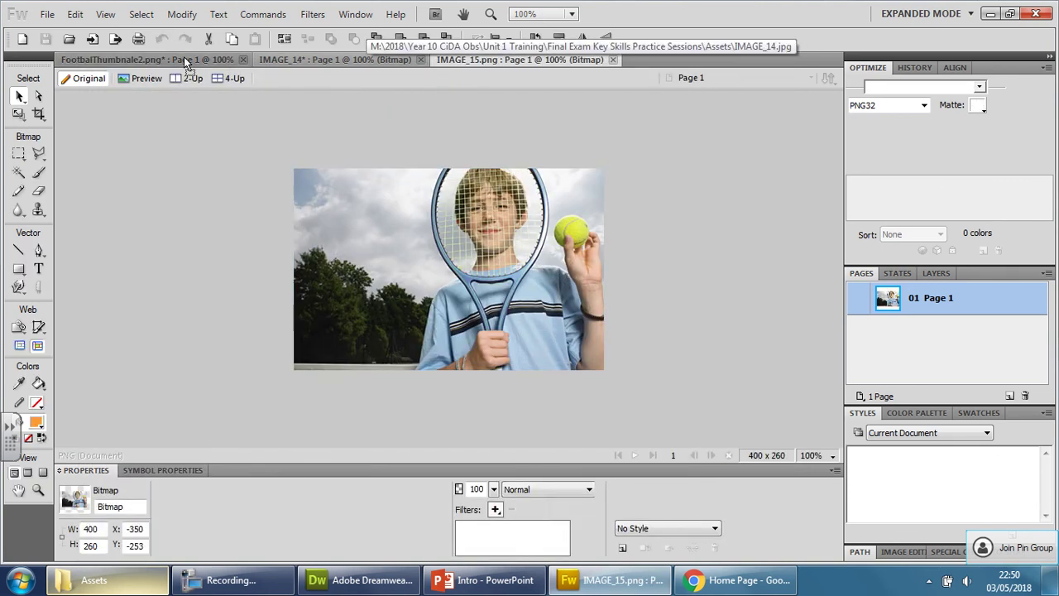
drag(184, 63, 493, 281)
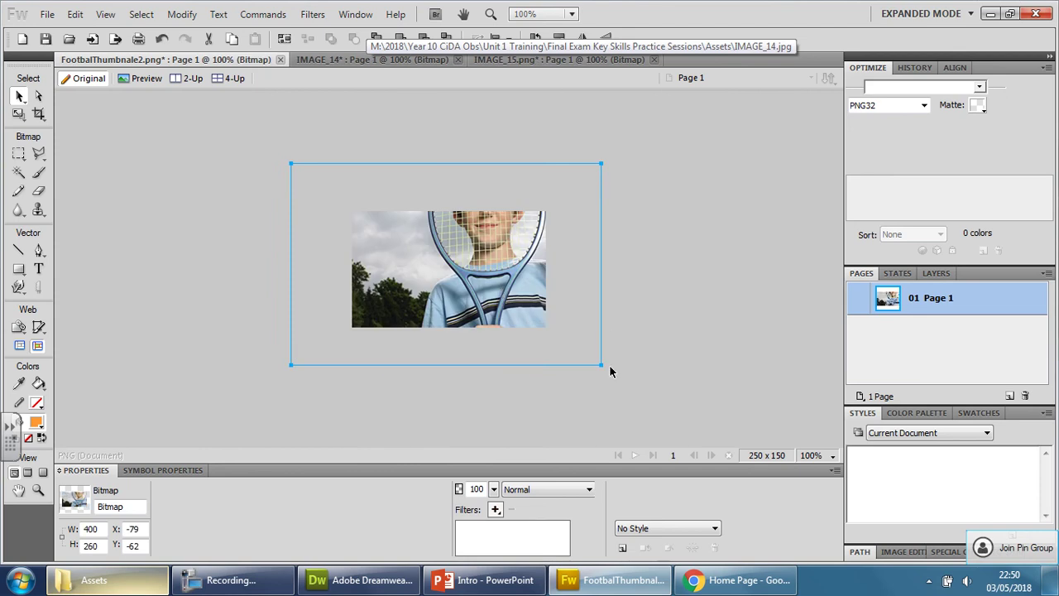
- Scale and position the tennis photo to fill the canvas behind the Tennis Page text
drag(602, 369, 487, 294)
drag(395, 238, 418, 243)
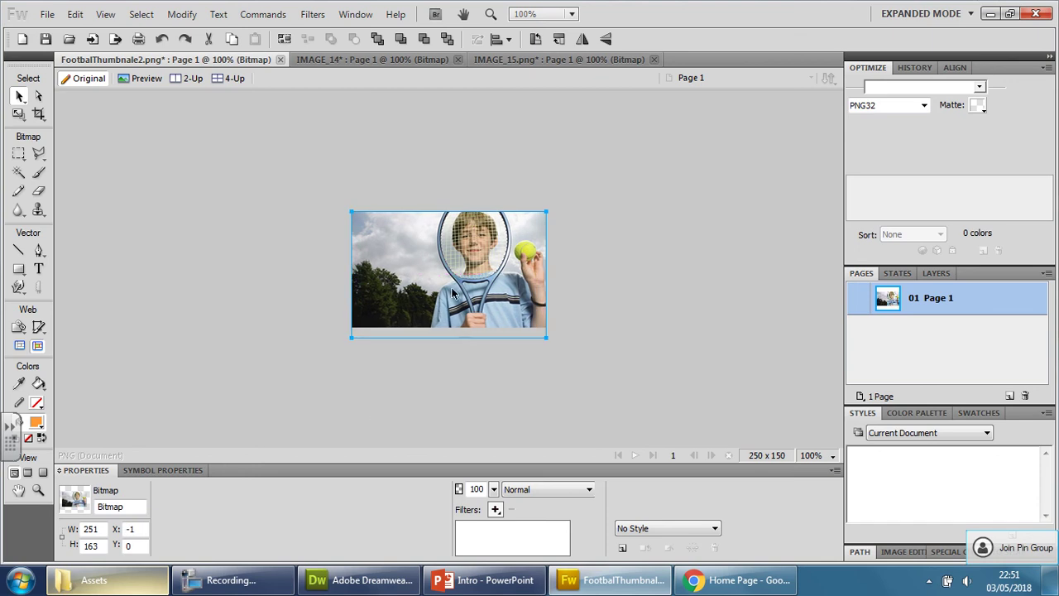
click(424, 40)
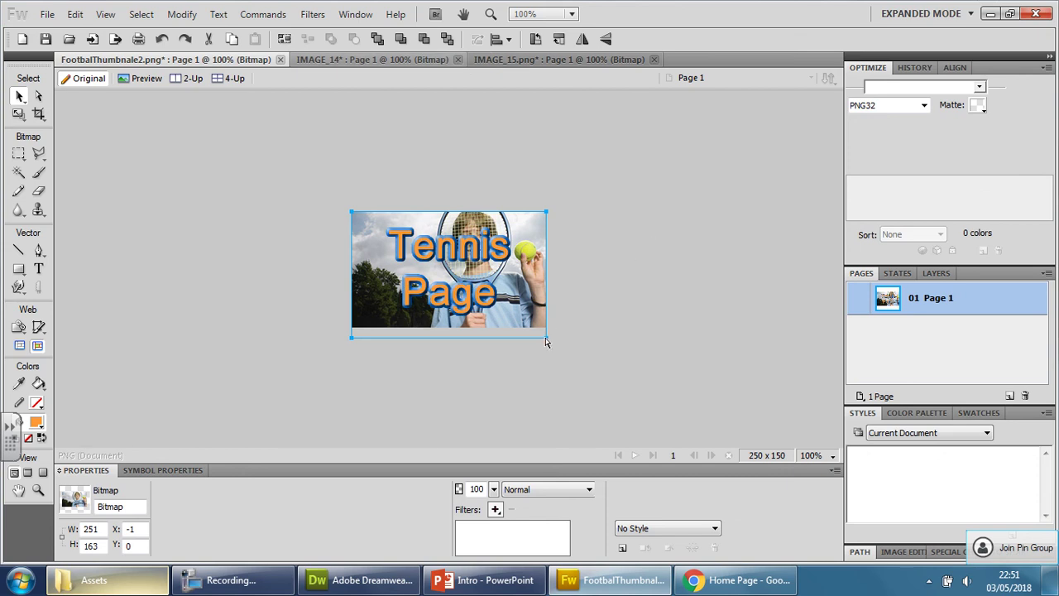
drag(546, 339, 571, 369)
drag(531, 290, 495, 276)
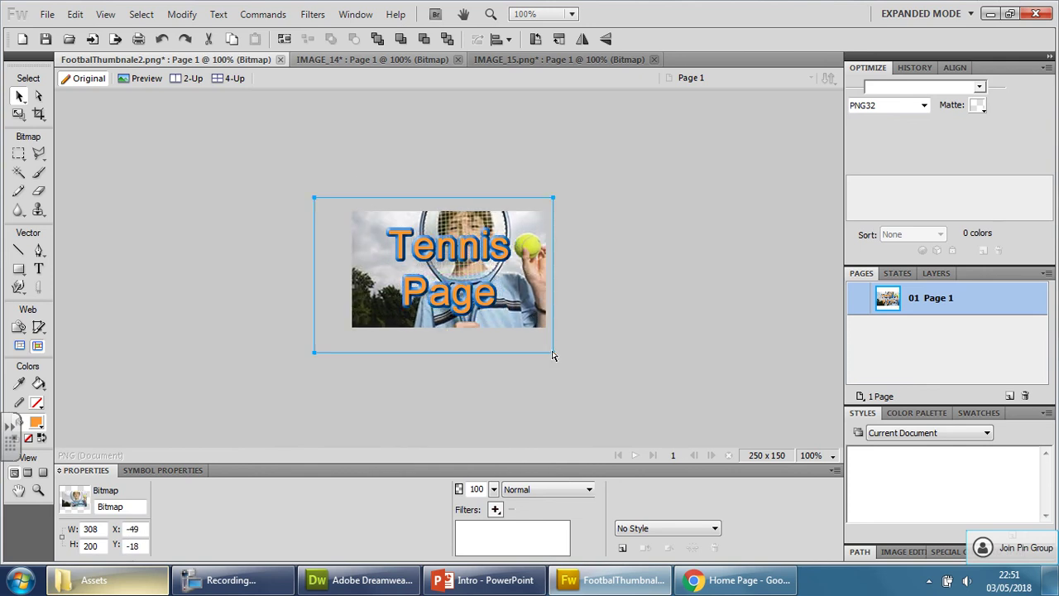
drag(551, 348, 545, 347)
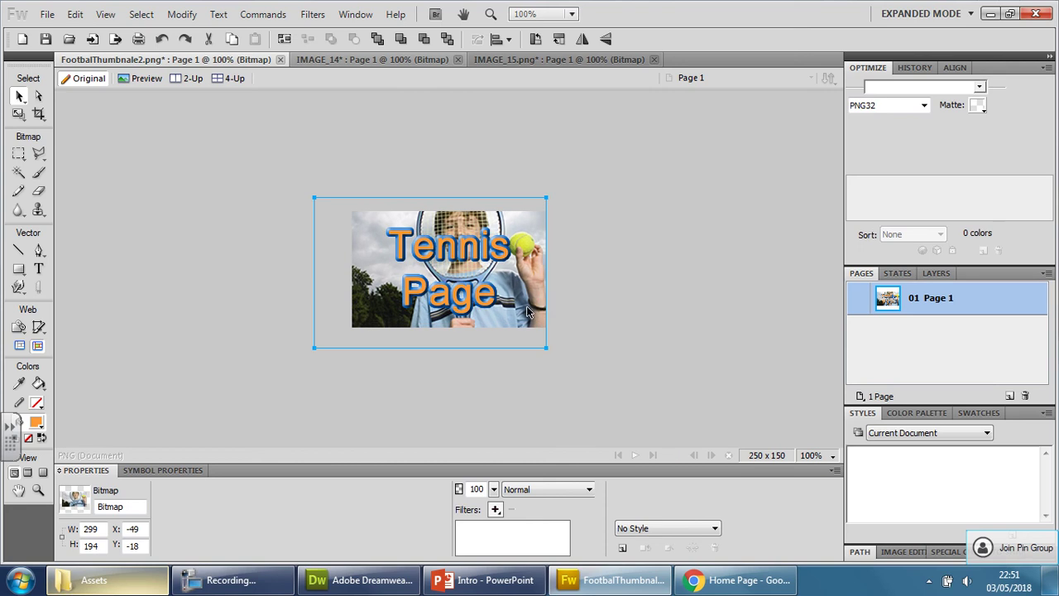
drag(521, 295, 529, 291)
- Save the tennis image as TennisThumbnale.png
click(653, 277)
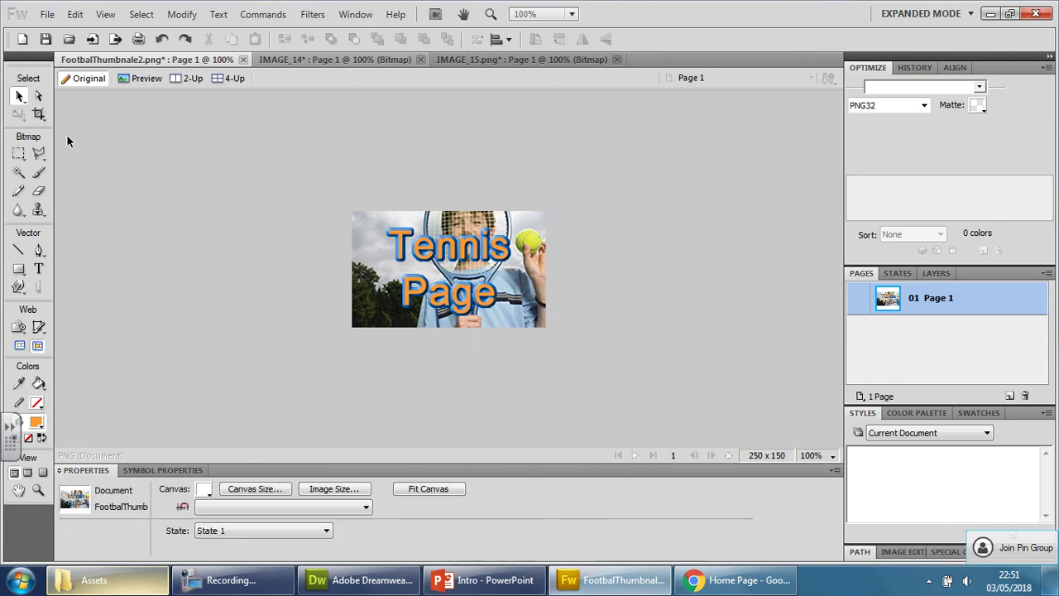
click(47, 14)
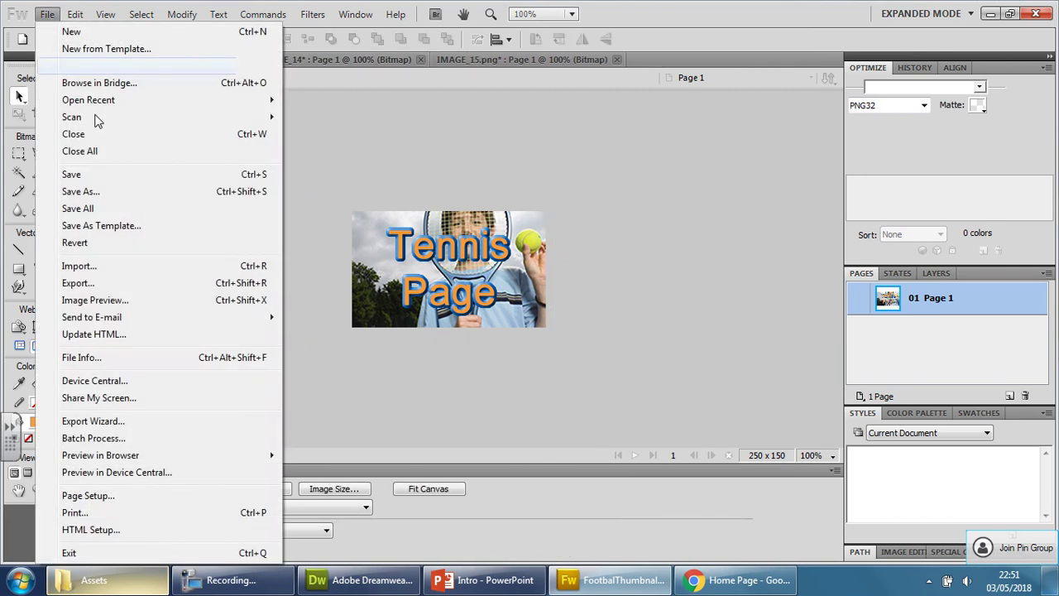
click(116, 193)
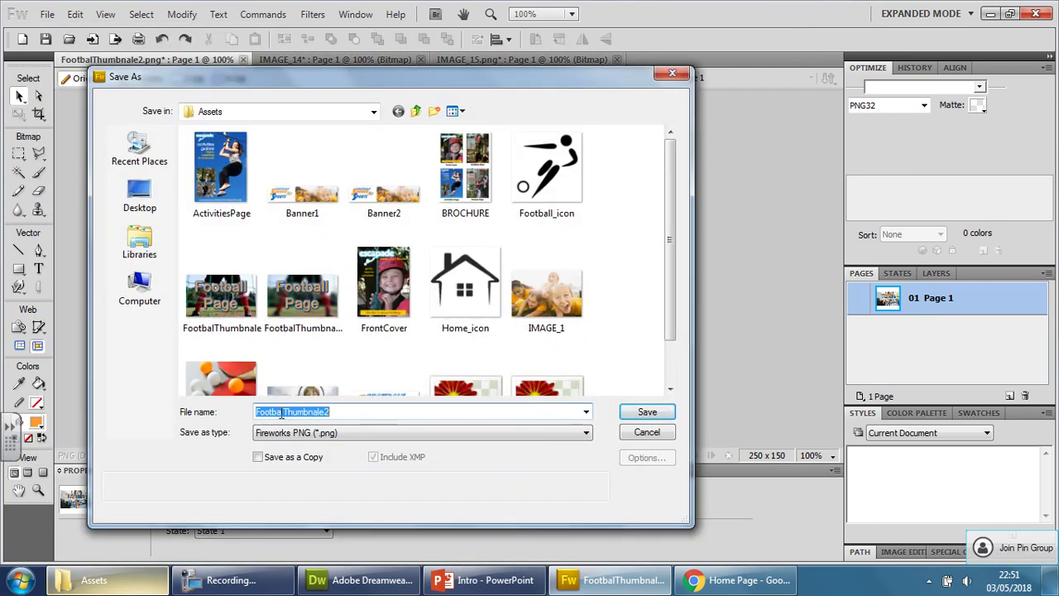
click(282, 411)
double_click(286, 411)
click(286, 411)
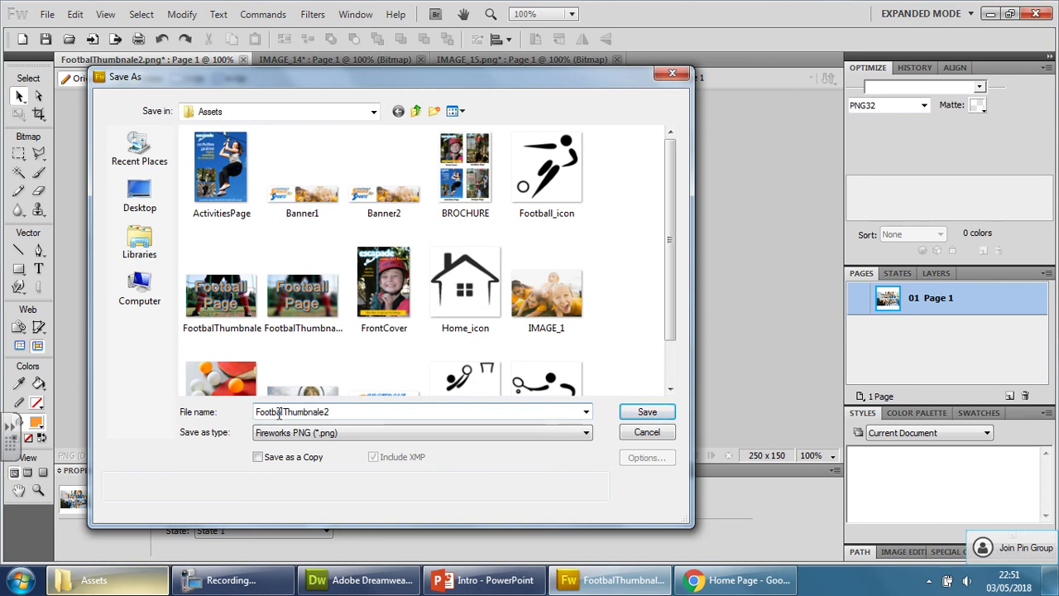
key(BackSpace)
key(BackSpace)
key(BackSpace)
key(BackSpace)
key(BackSpace)
key(BackSpace)
key(BackSpace)
text(Tennis)
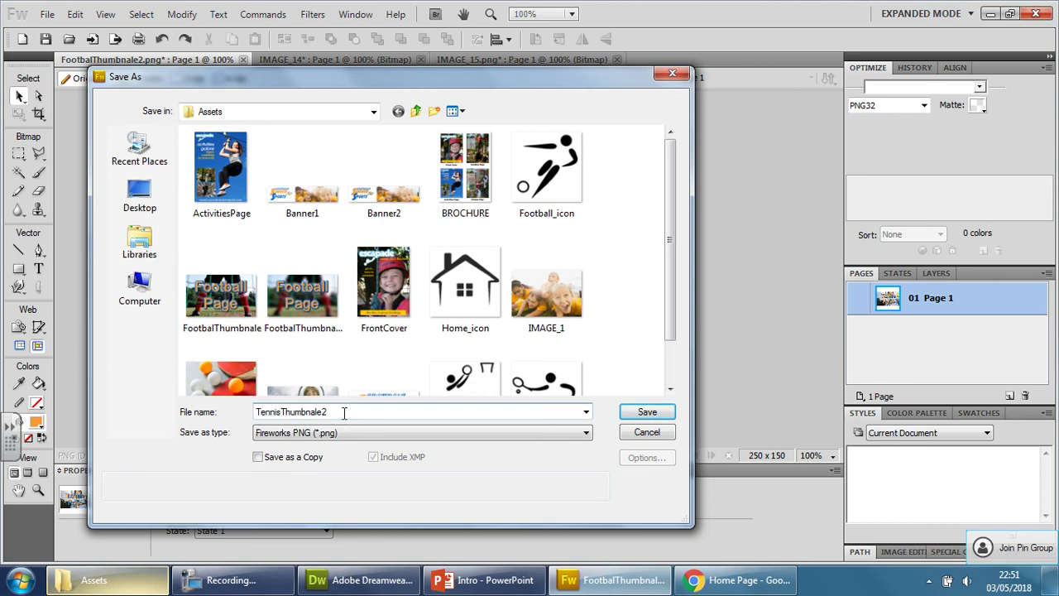
click(670, 415)
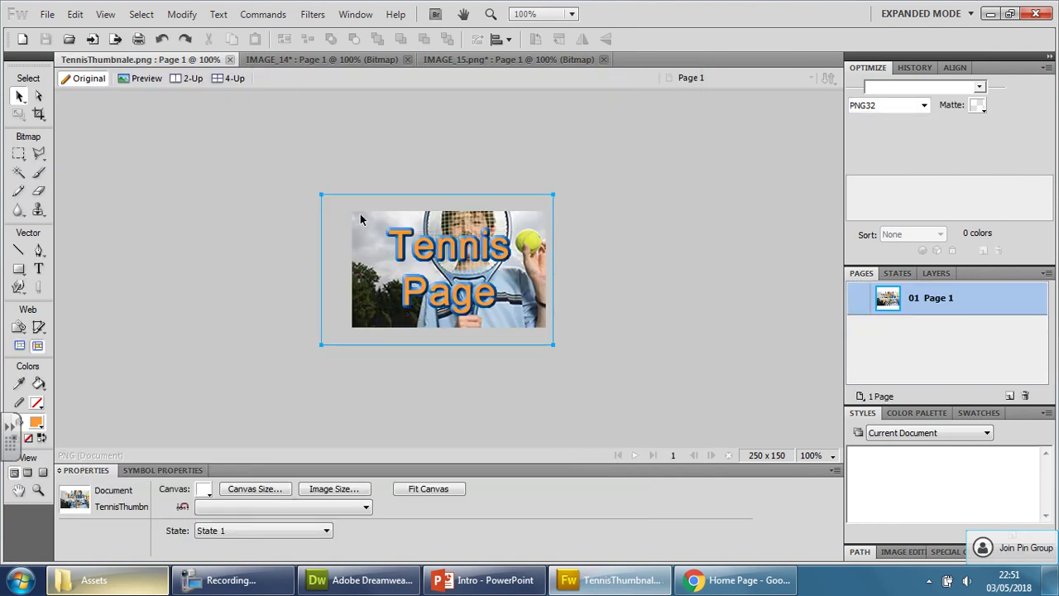
- Apply a Gaussian blur to the tennis thumbnail
click(494, 510)
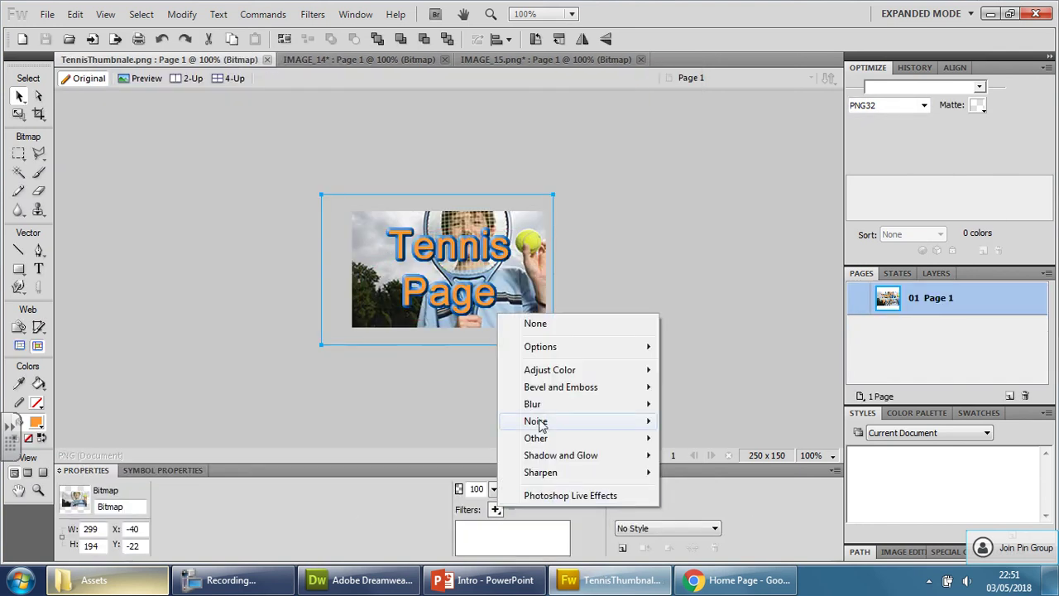
mouse_move(544, 407)
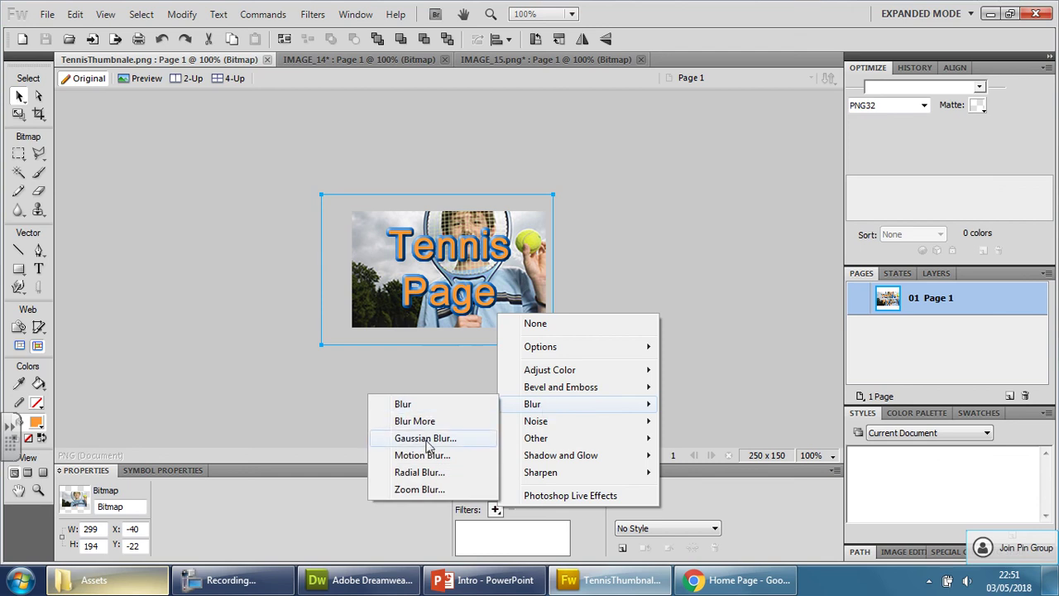
click(426, 438)
click(641, 274)
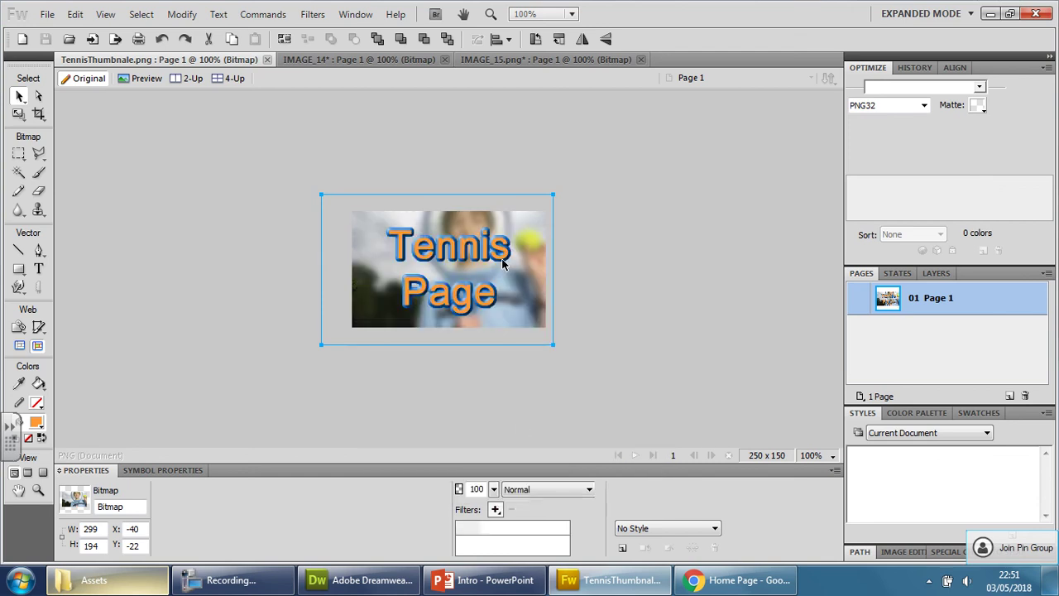
click(140, 250)
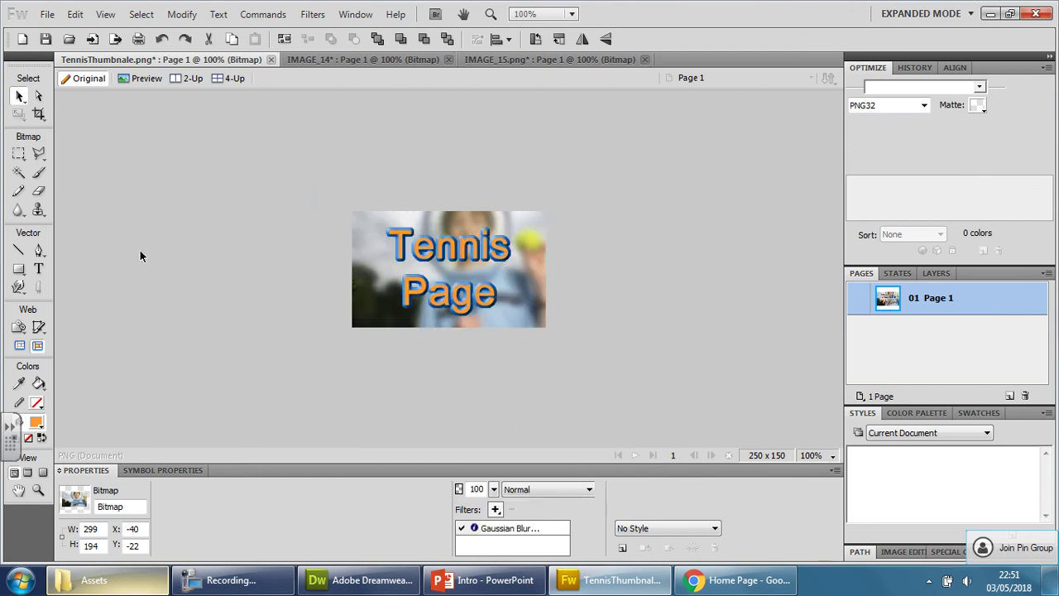
- Save the blurred copy as TennisThumbnale2.png and return to Dreamweaver
click(47, 14)
click(96, 191)
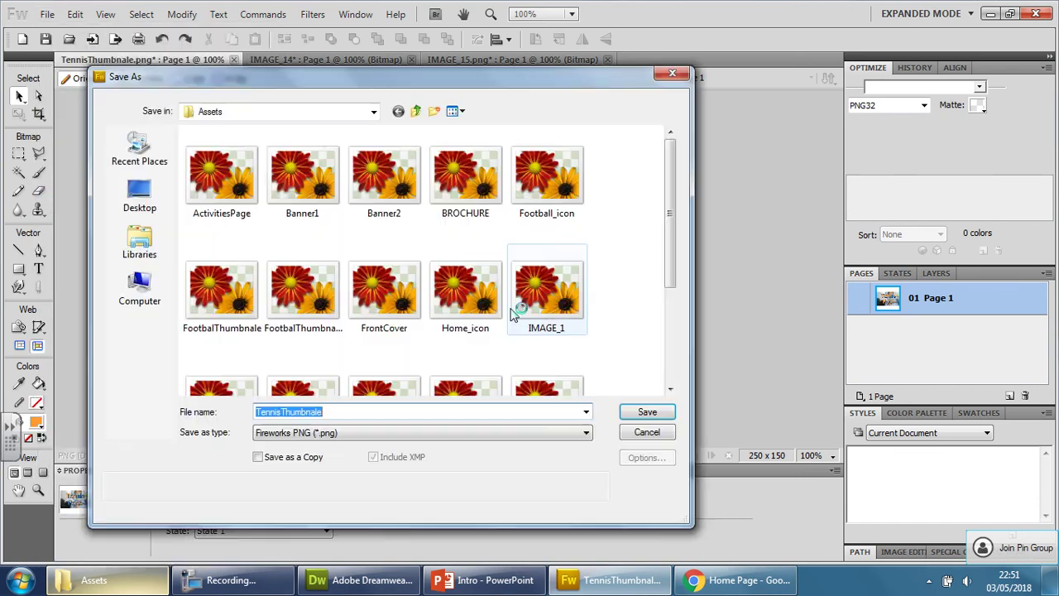
click(400, 412)
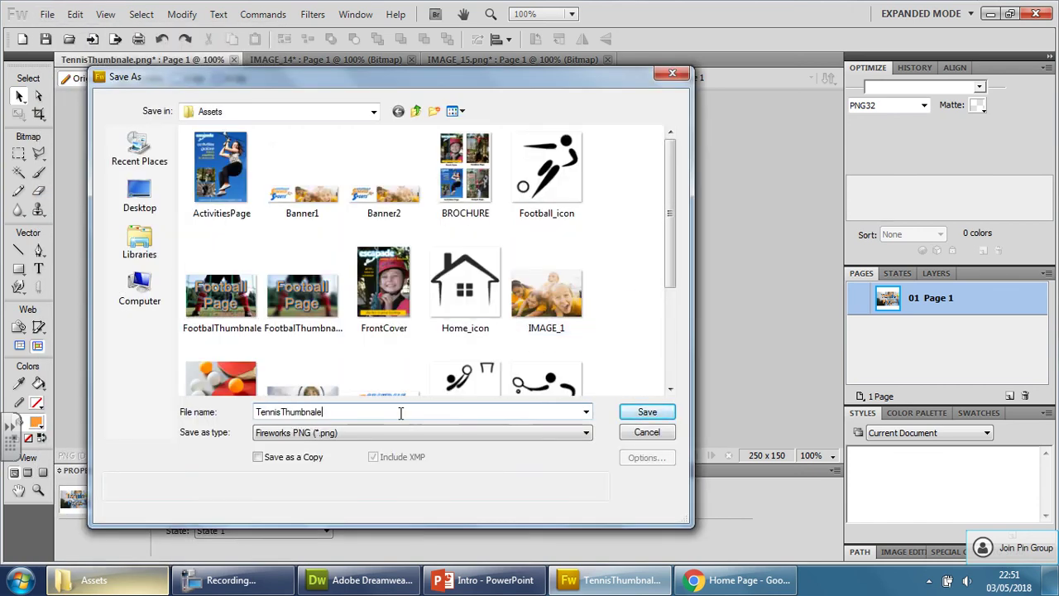
click(646, 412)
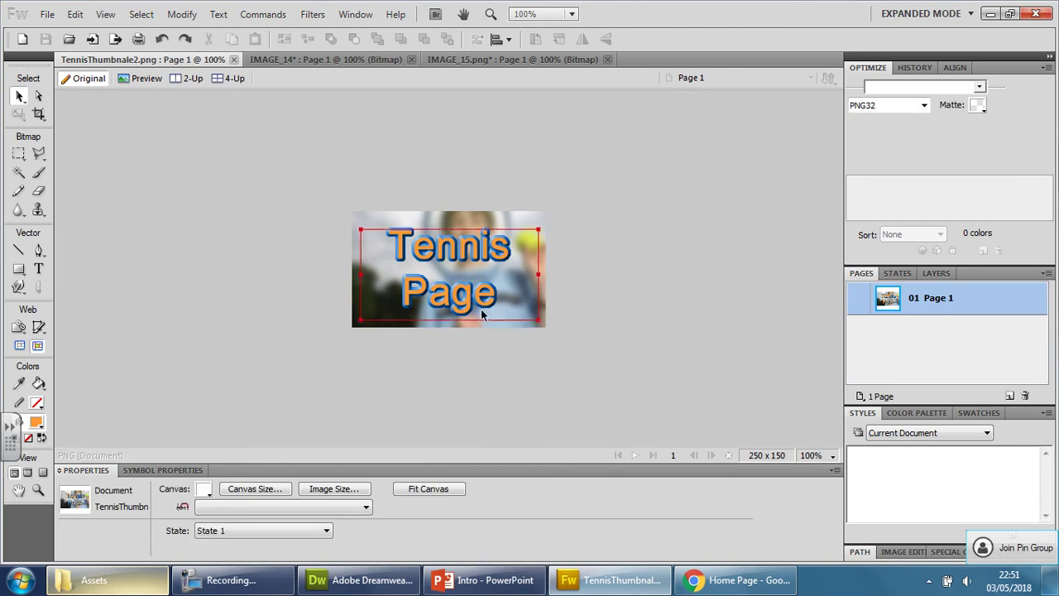
click(493, 394)
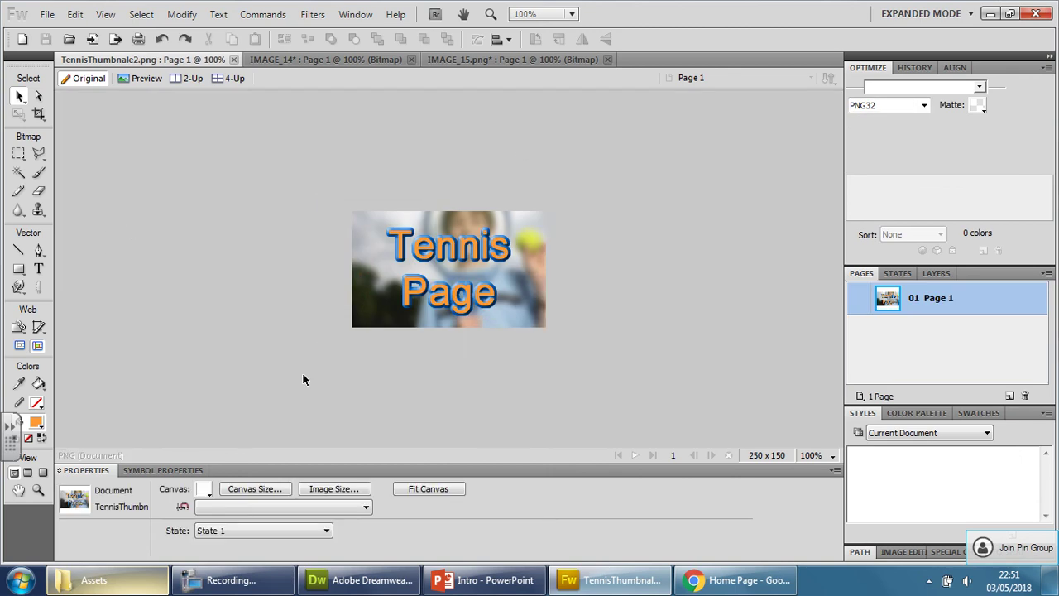
click(347, 579)
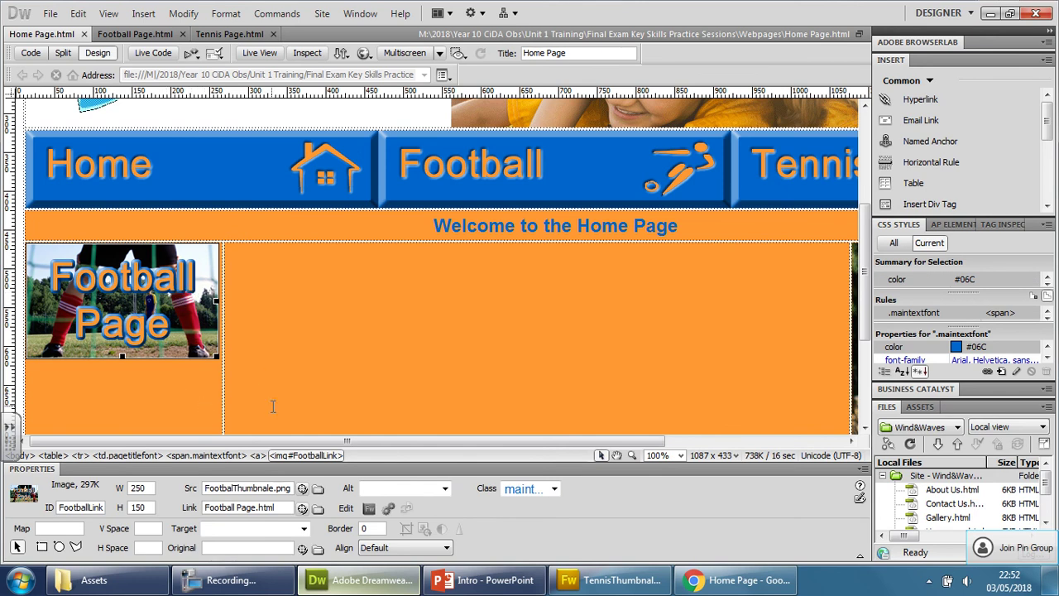
- Below the Football thumbnail, start a rollover image with TennisThumbnale as the original image
key(Right)
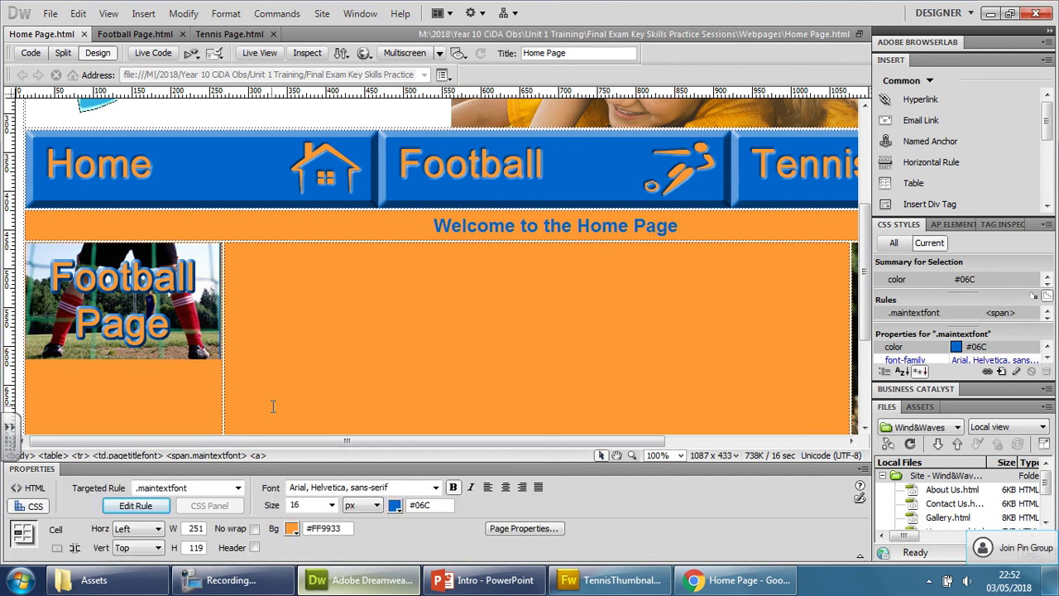
key(Return)
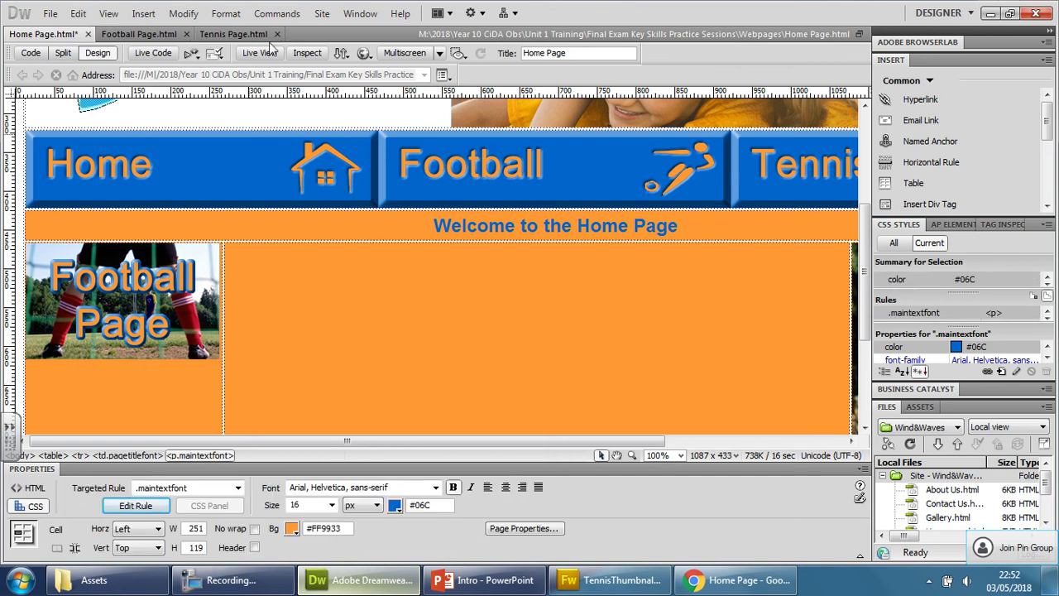
click(143, 13)
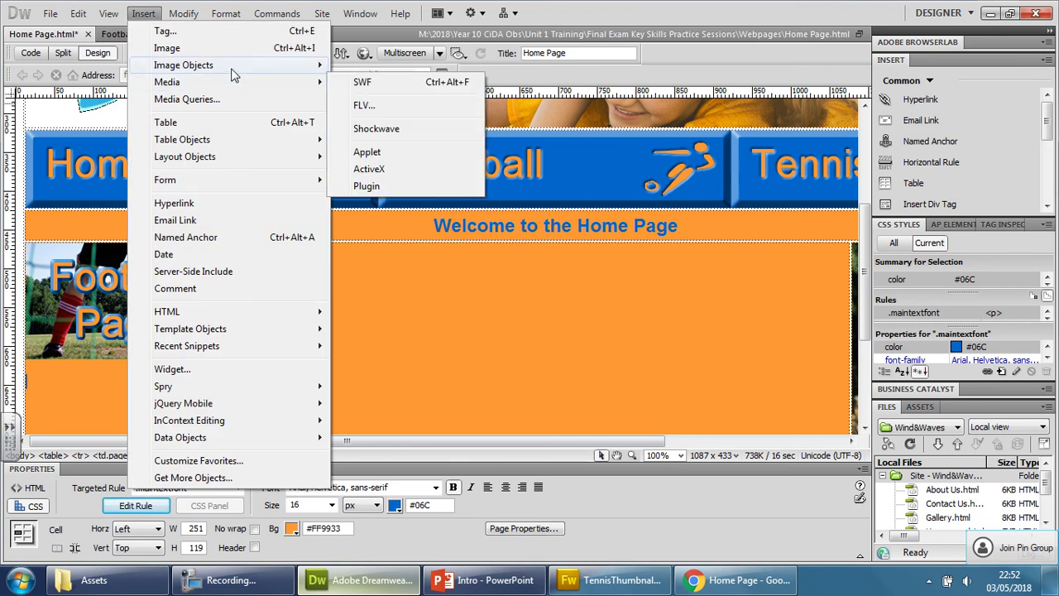
mouse_move(234, 73)
click(377, 78)
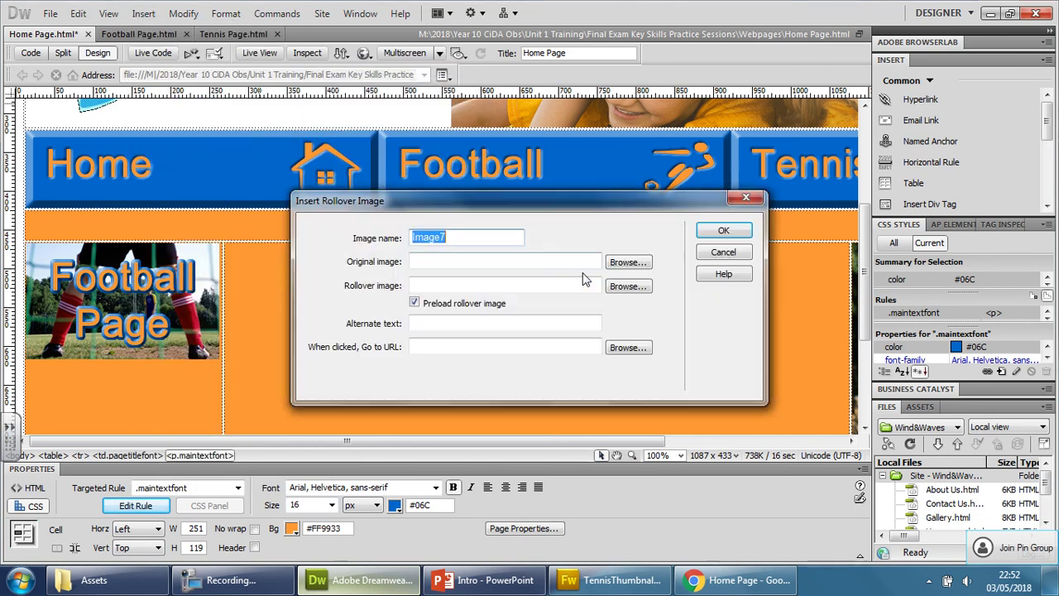
click(612, 262)
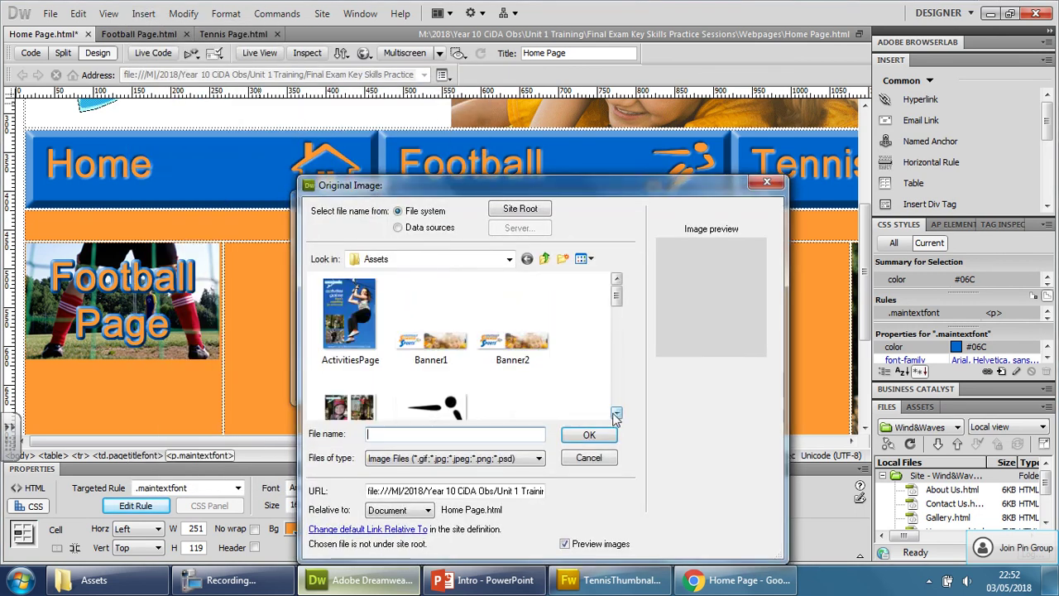
click(615, 415)
click(615, 415)
click(615, 416)
click(615, 416)
click(616, 415)
click(616, 416)
click(616, 415)
click(615, 415)
click(615, 415)
click(507, 339)
click(589, 435)
click(573, 354)
- Set TennisThumbnale2 as the rollover, name it TennisLink, insert it, and preview in Chrome
click(630, 287)
click(618, 382)
click(619, 382)
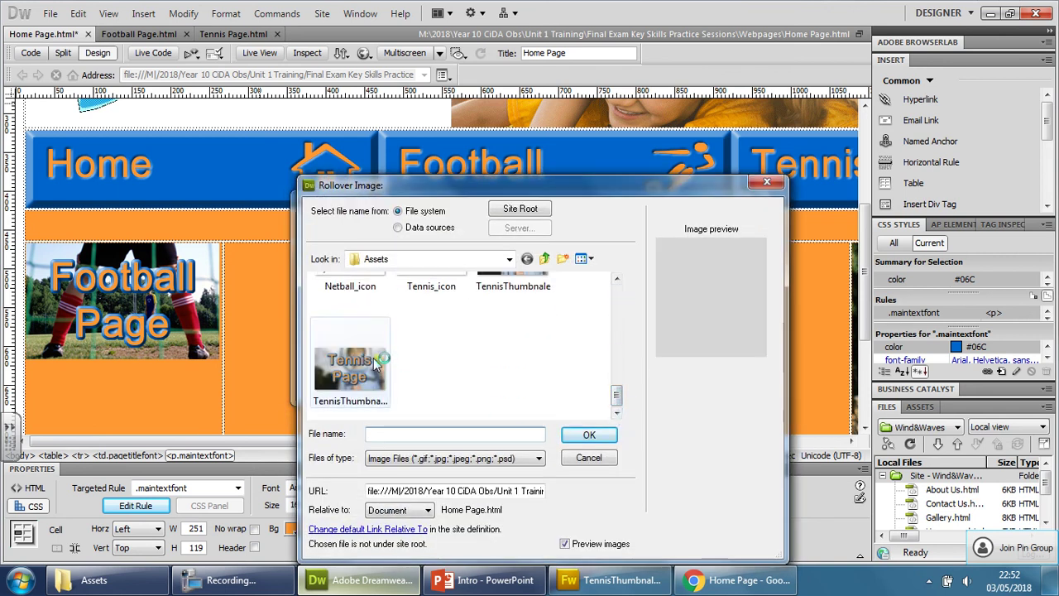
click(349, 358)
click(589, 434)
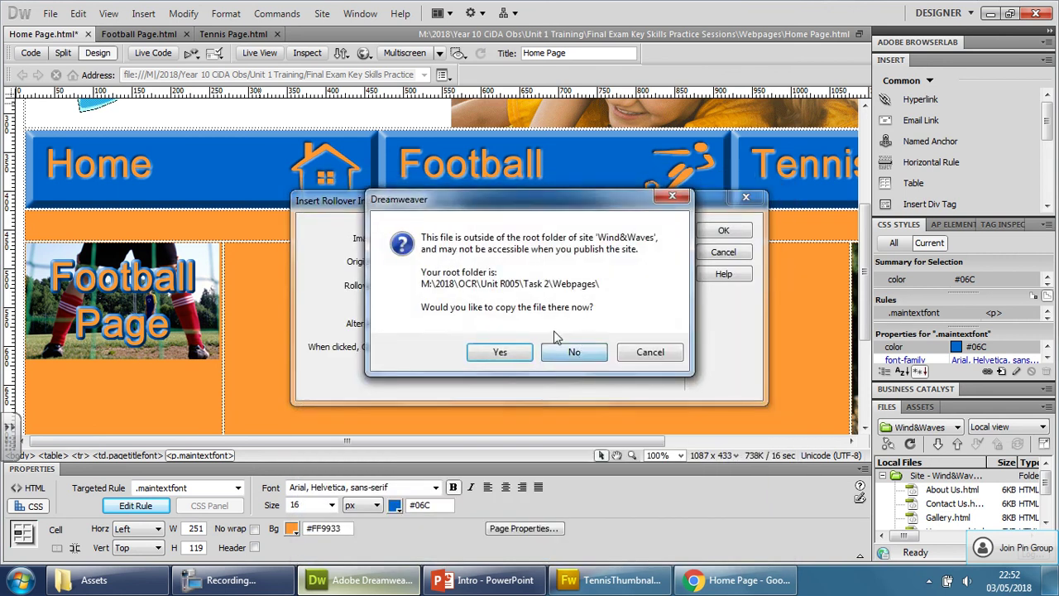
click(577, 351)
text(TennisLink)
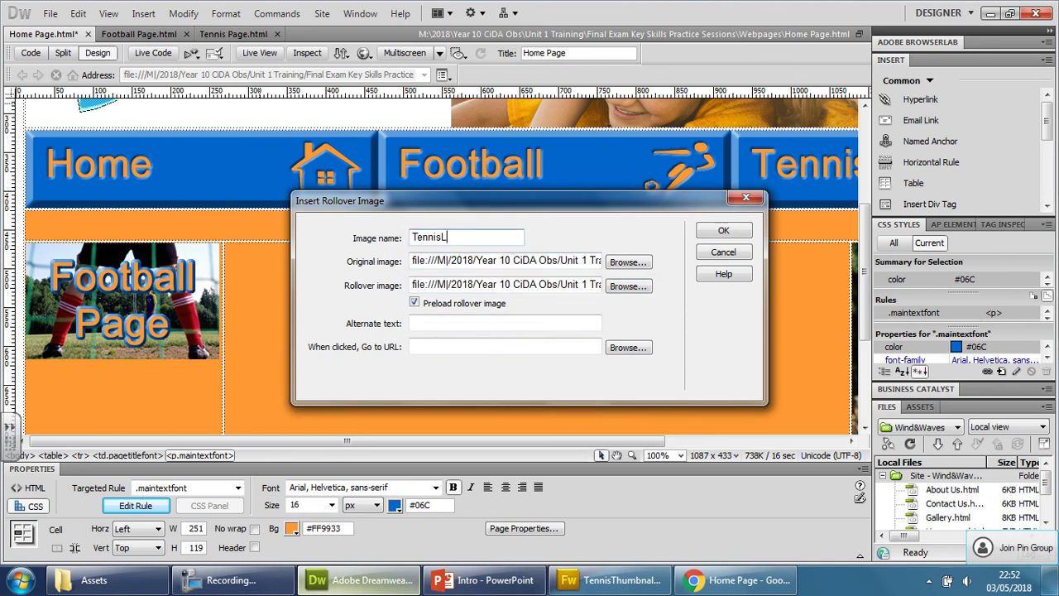
click(427, 322)
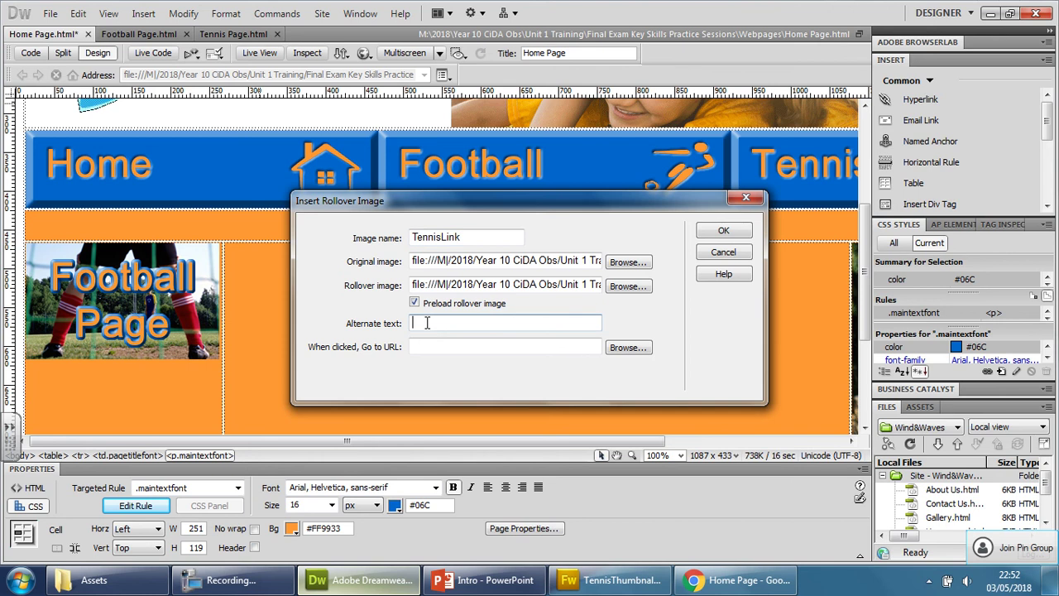
click(724, 234)
click(431, 329)
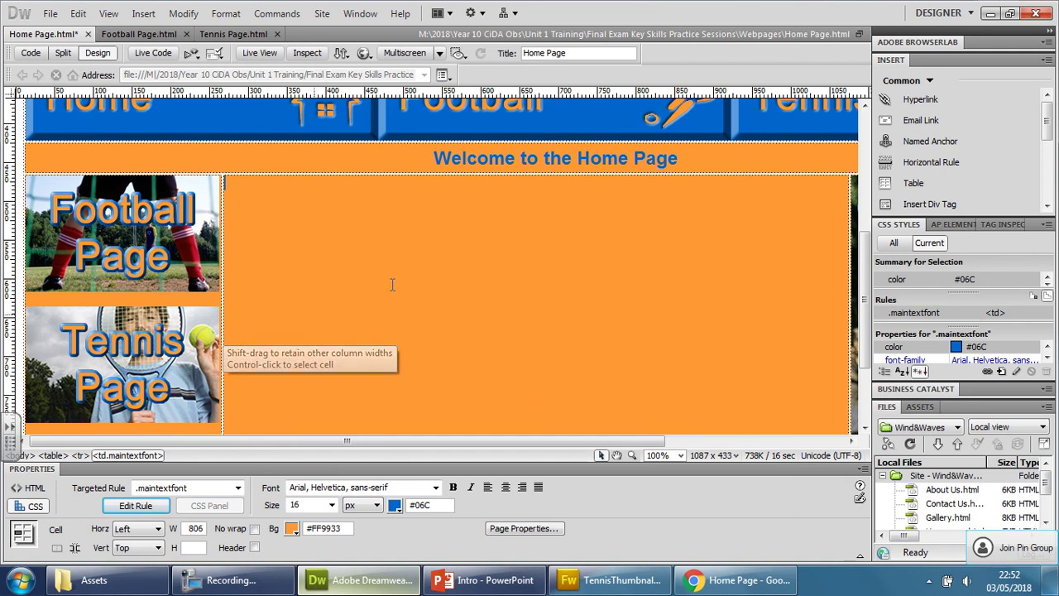
key(F12)
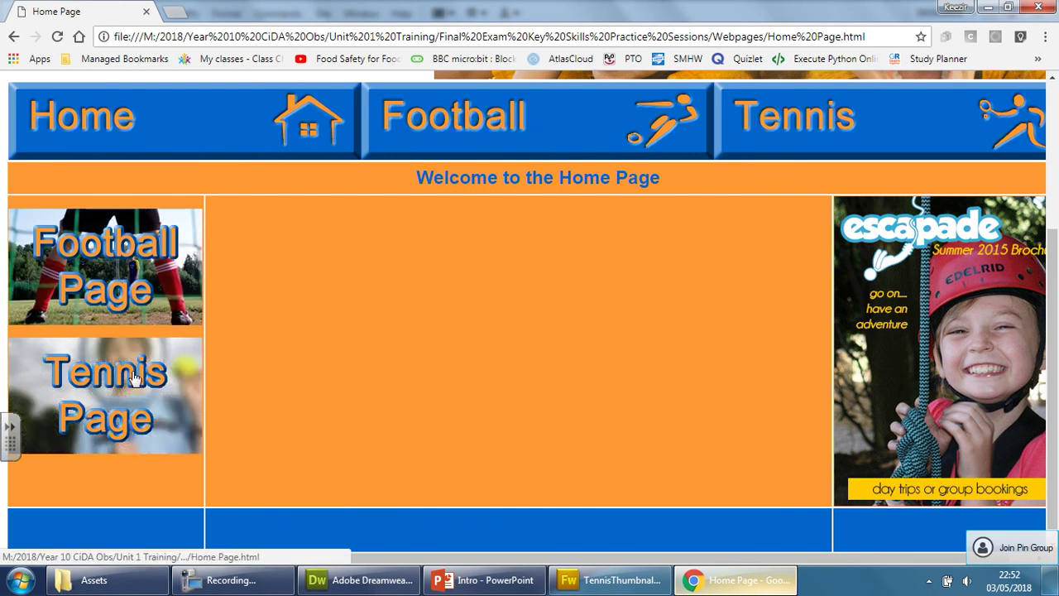
- Test the Tennis Page thumbnail link in the Chrome preview of the Home Page
scroll(367, 406, up, 3)
scroll(367, 406, down, 2)
scroll(367, 407, up, 2)
scroll(245, 384, down, 2)
scroll(245, 385, down, 1)
click(154, 385)
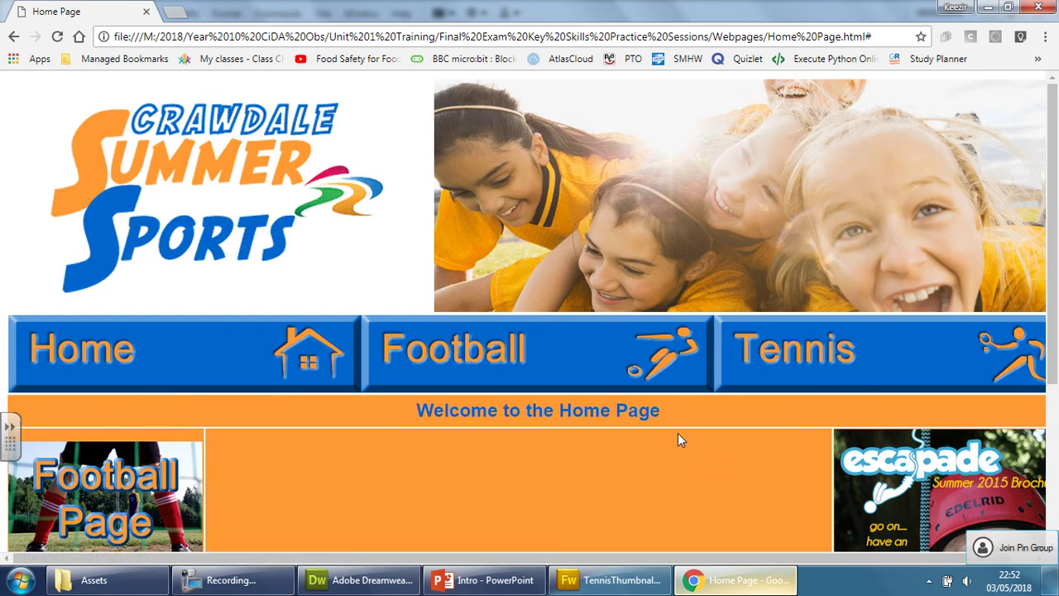
scroll(677, 439, down, 3)
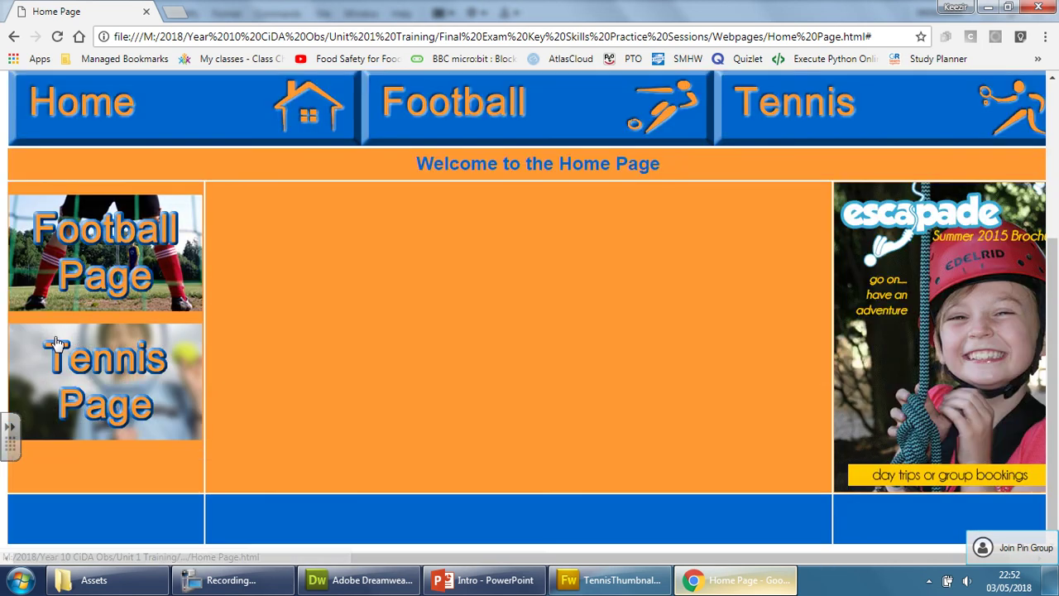
- Back in Dreamweaver, link the Tennis image to Tennis Page.html and save the Home Page
click(346, 582)
click(164, 374)
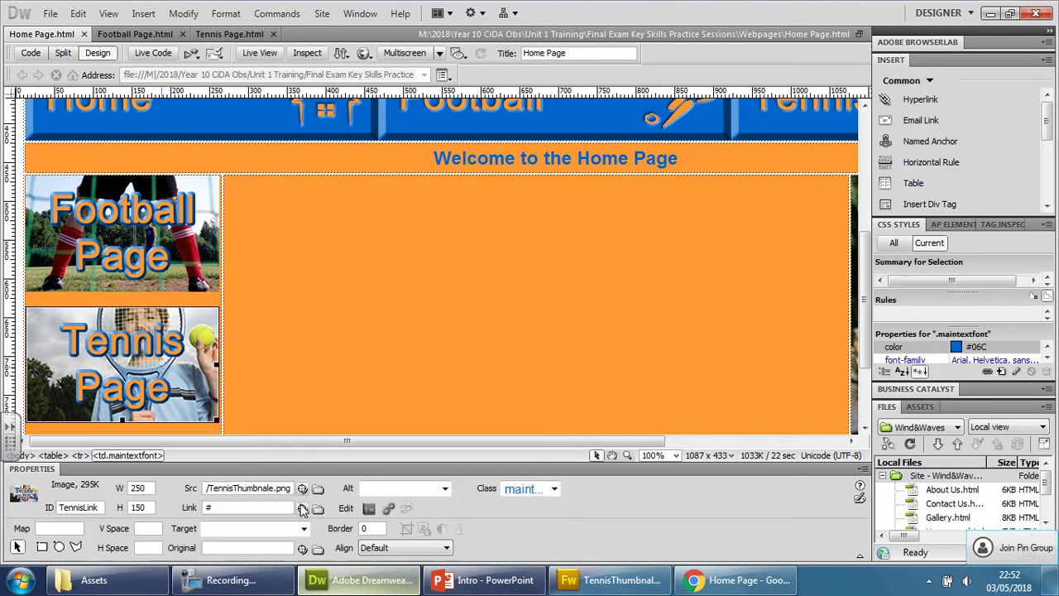
click(317, 508)
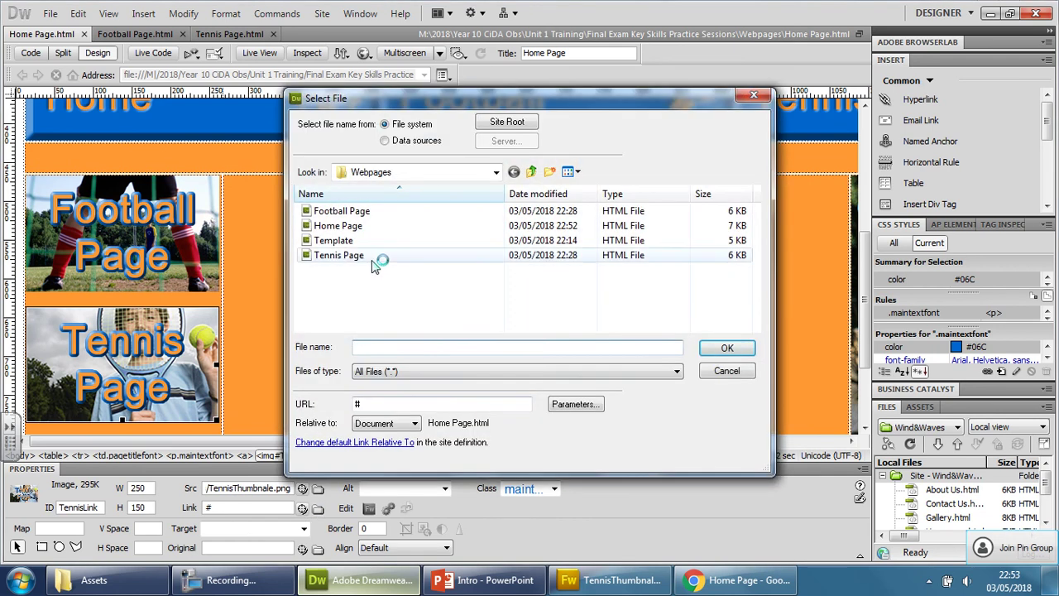
click(359, 256)
click(726, 348)
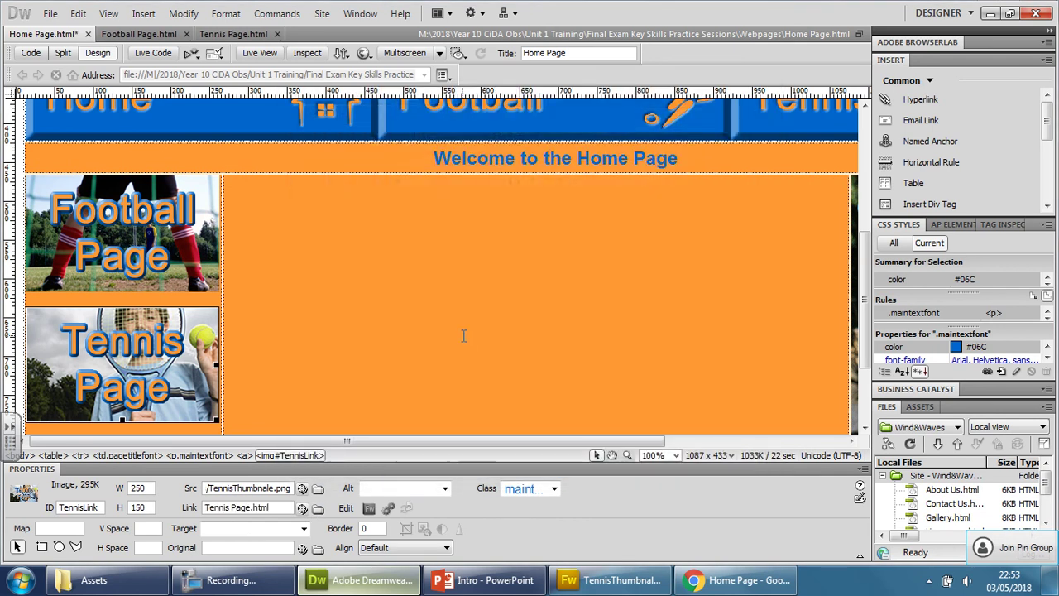
key(ctrl+s)
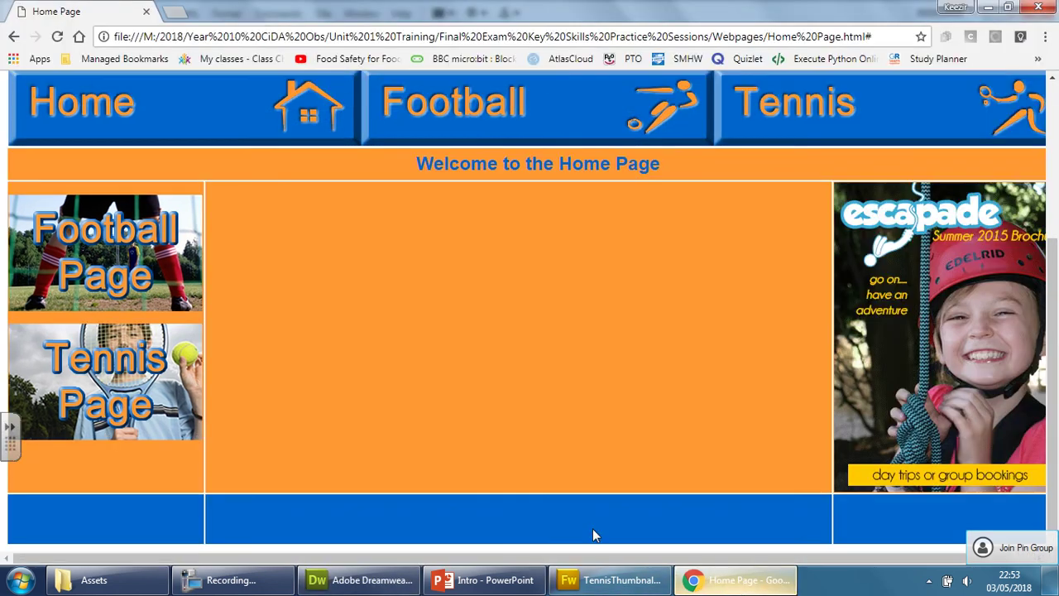
- Confirm the Football thumbnail opens Football Page and Home returns, then go back to Dreamweaver
scroll(592, 536, up, 3)
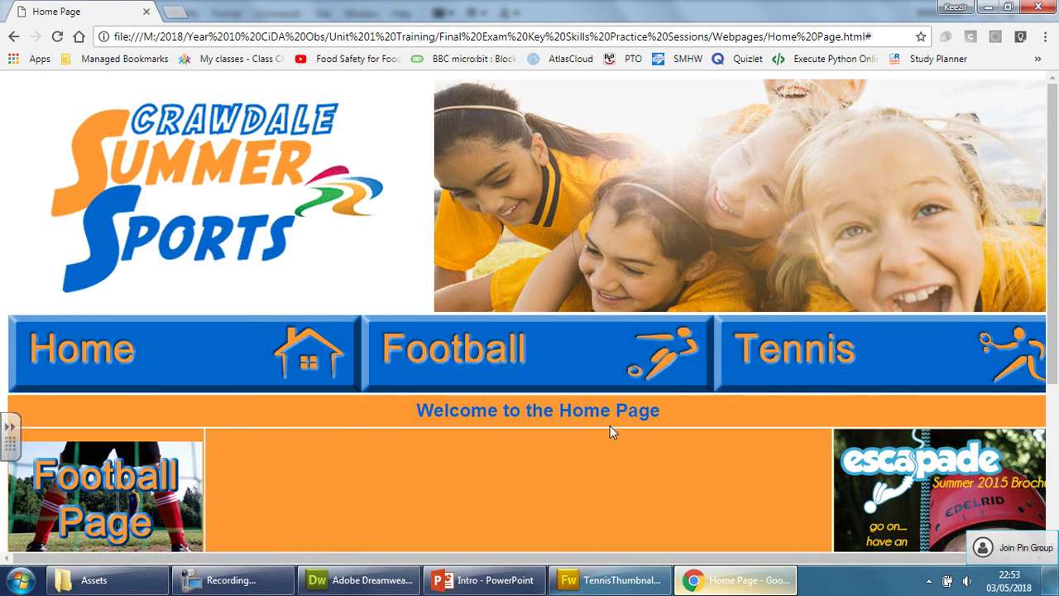
scroll(402, 473, down, 3)
scroll(173, 397, up, 3)
scroll(173, 397, down, 2)
scroll(173, 397, down, 1)
click(155, 264)
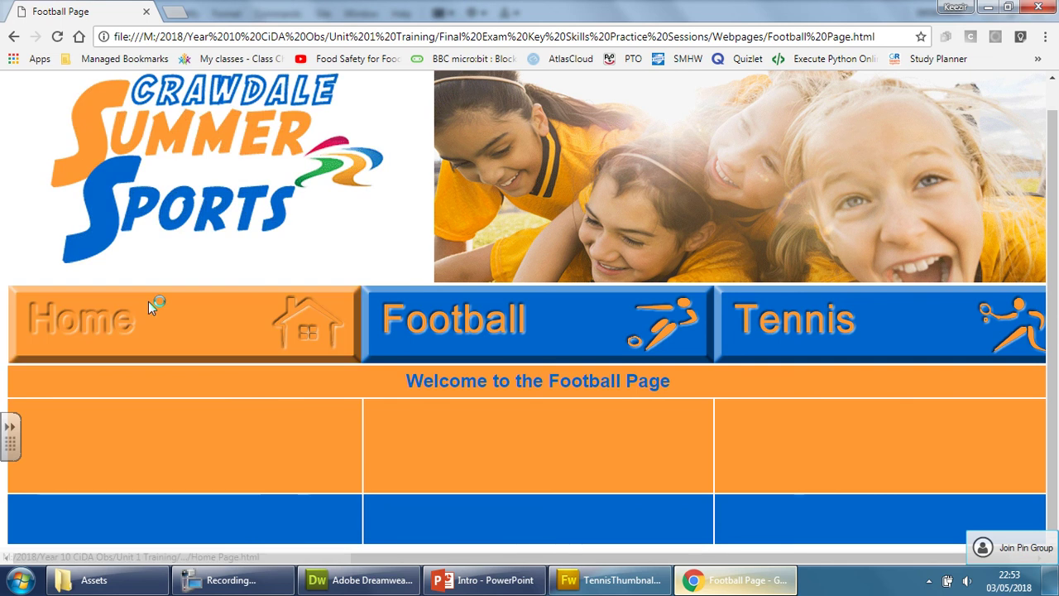
click(148, 301)
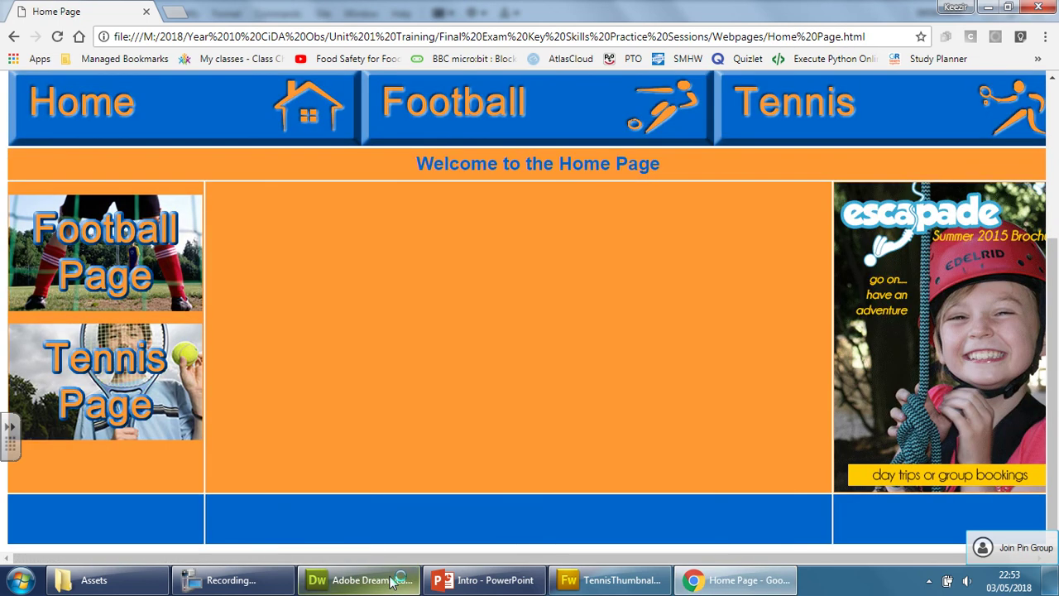
click(360, 580)
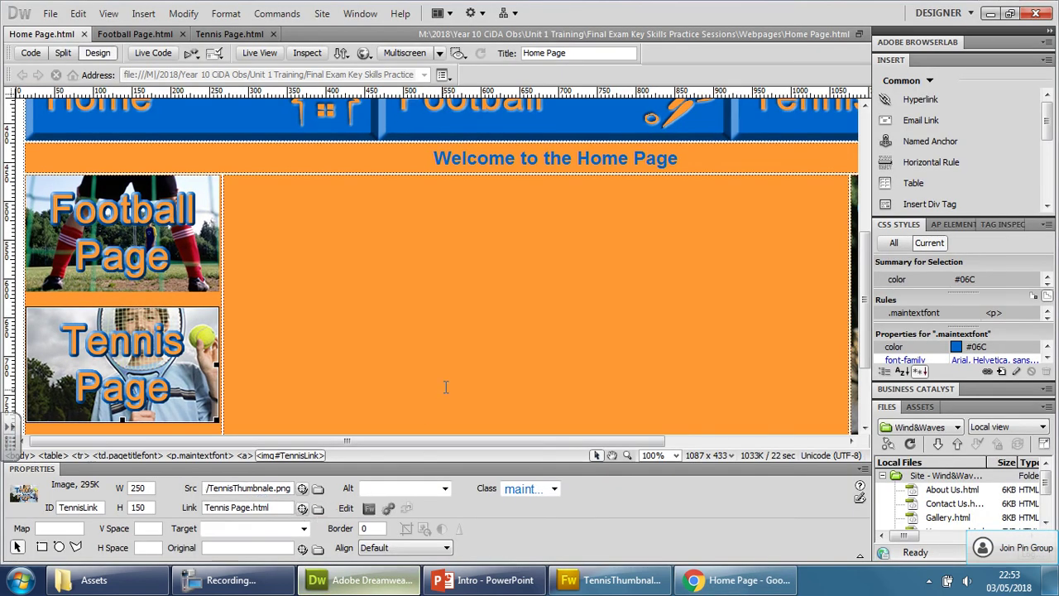
- Delete the existing Tennis Page image from the Home Page document
click(229, 34)
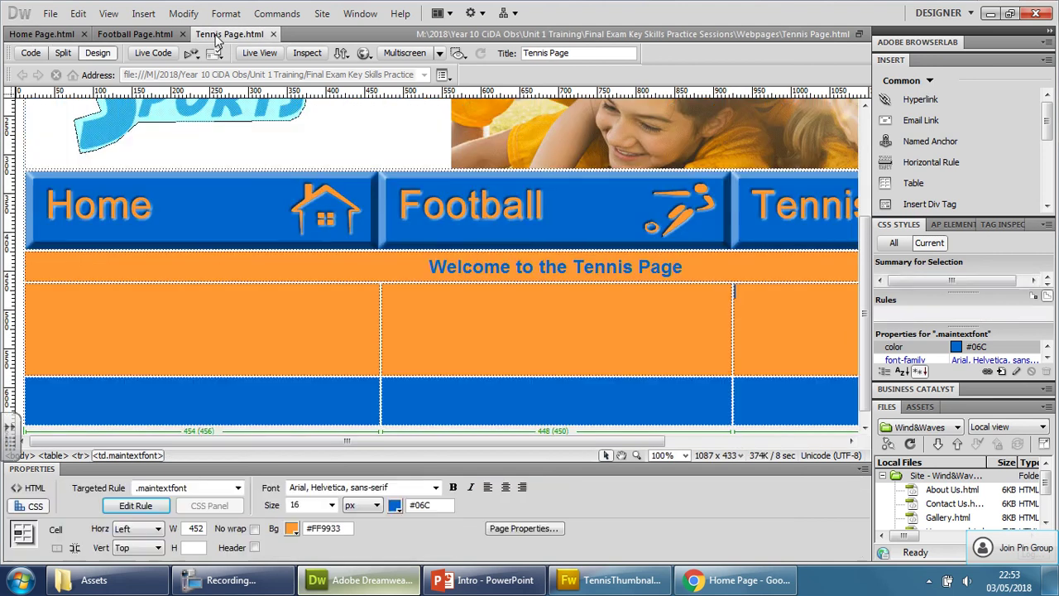
click(76, 34)
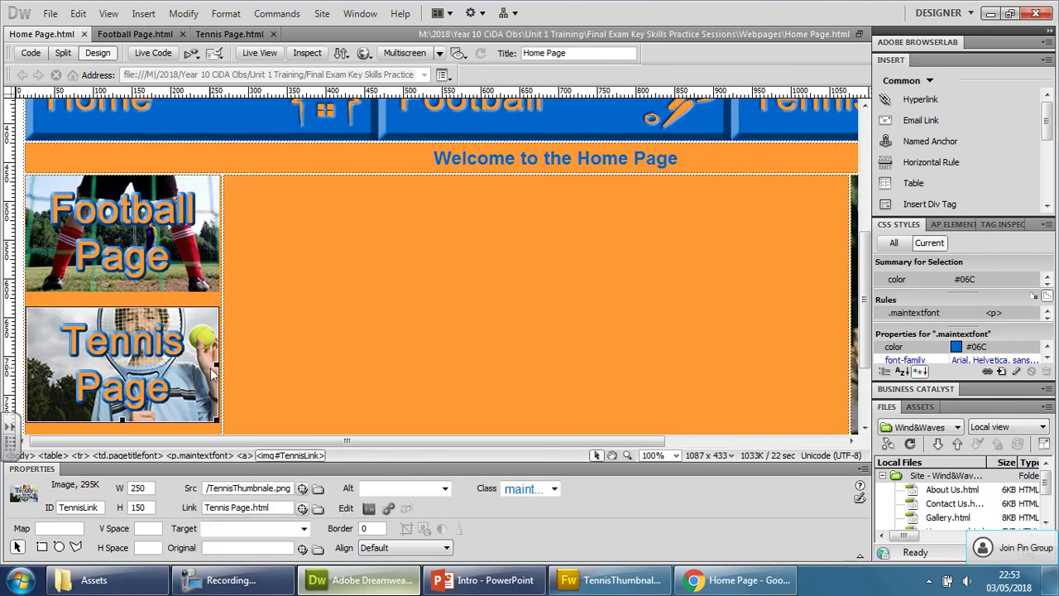
key(Delete)
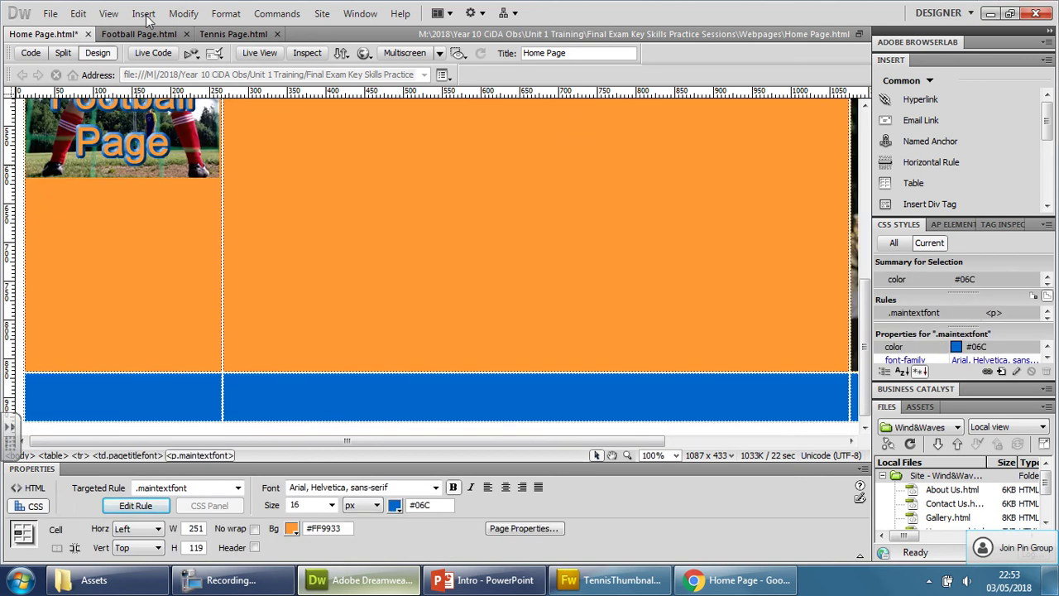
- Start a Rollover Image with the Tennis thumbnail as its original image, not copied to site root
click(143, 13)
mouse_move(306, 64)
click(385, 83)
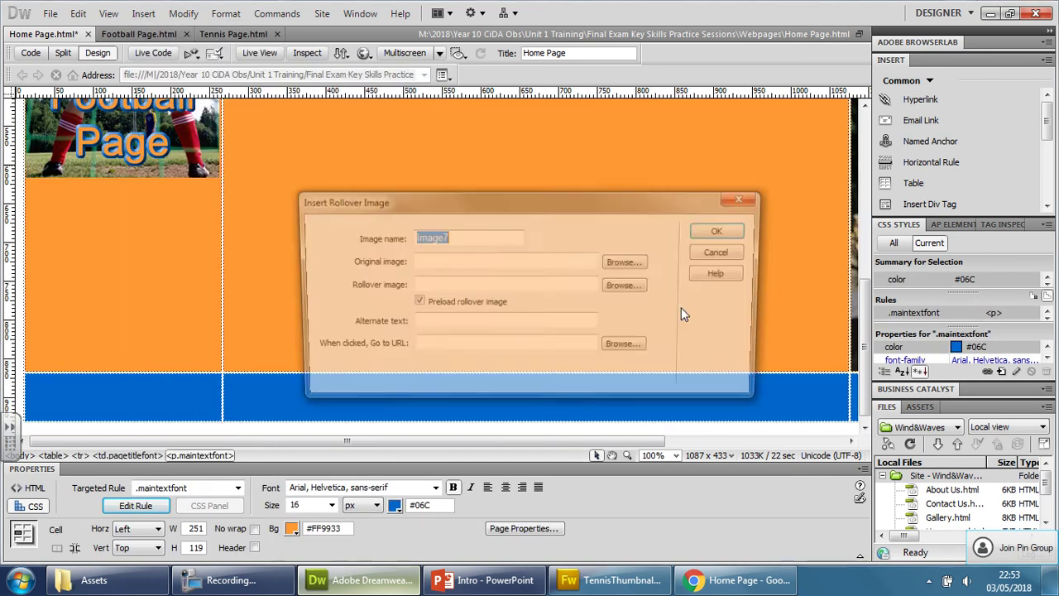
click(628, 263)
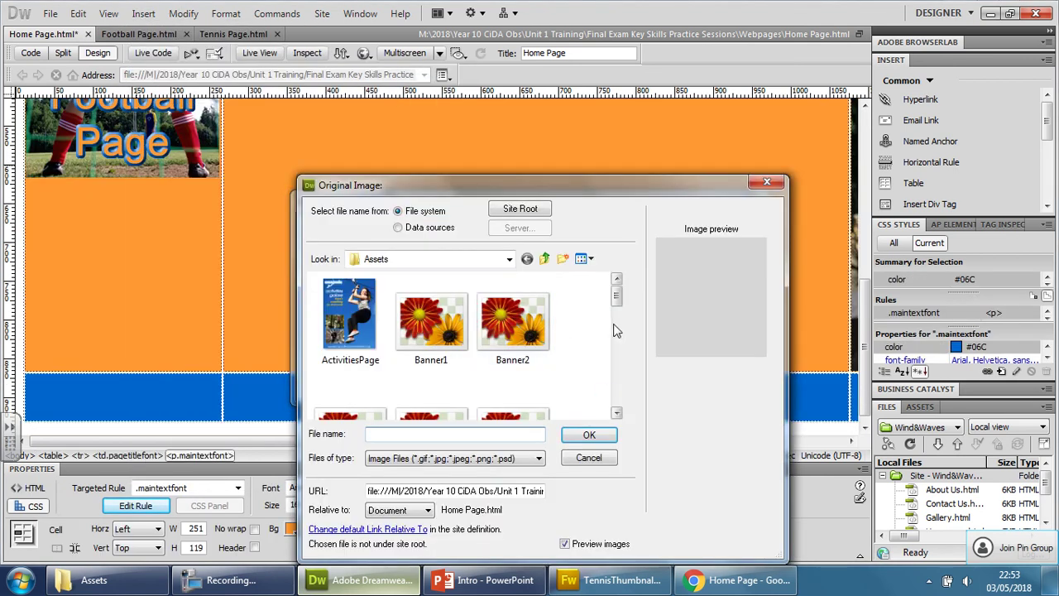
scroll(619, 331, down, 5)
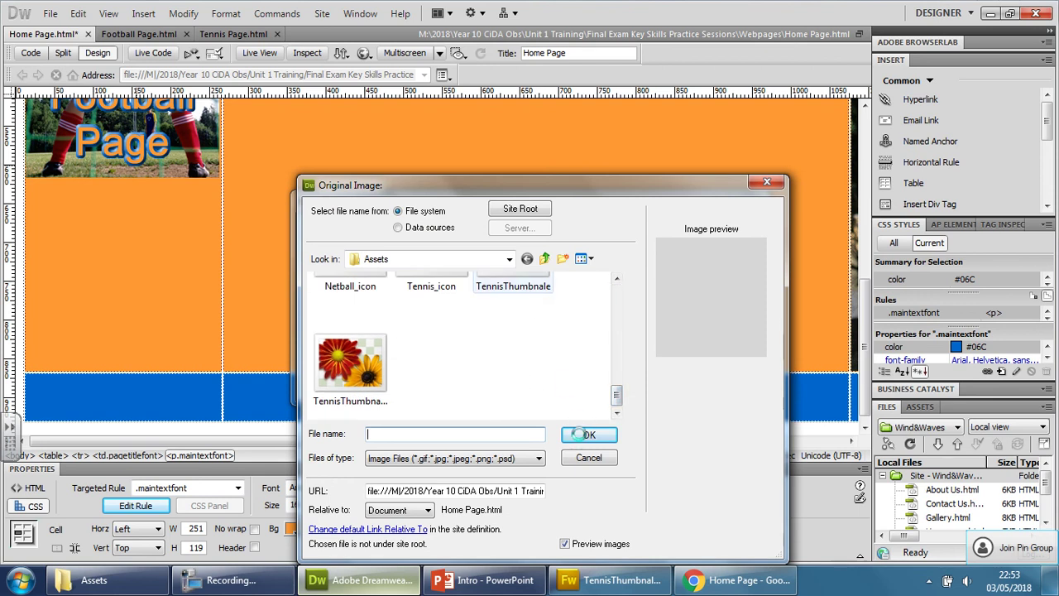
click(582, 437)
click(589, 436)
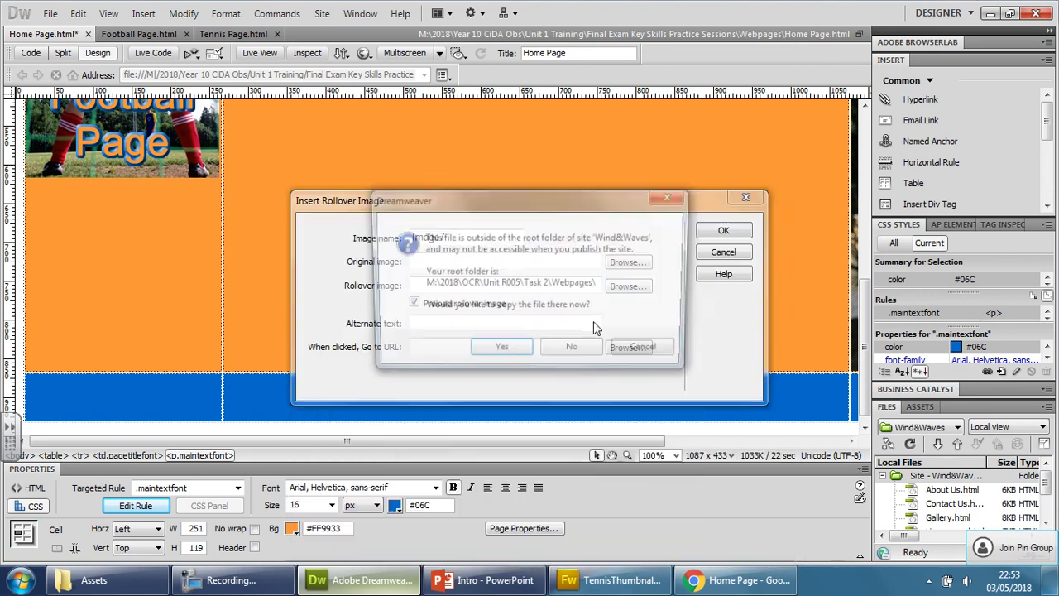
click(579, 351)
- Set the second Tennis thumbnail as the rollover image, name it TennisLink, and insert it
key(Return)
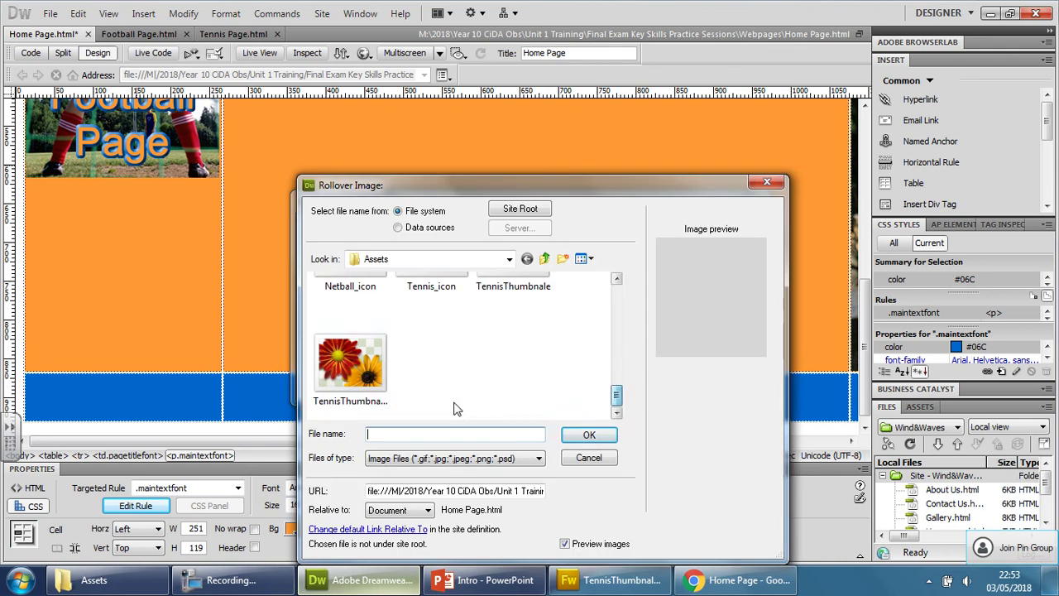
click(610, 439)
click(584, 352)
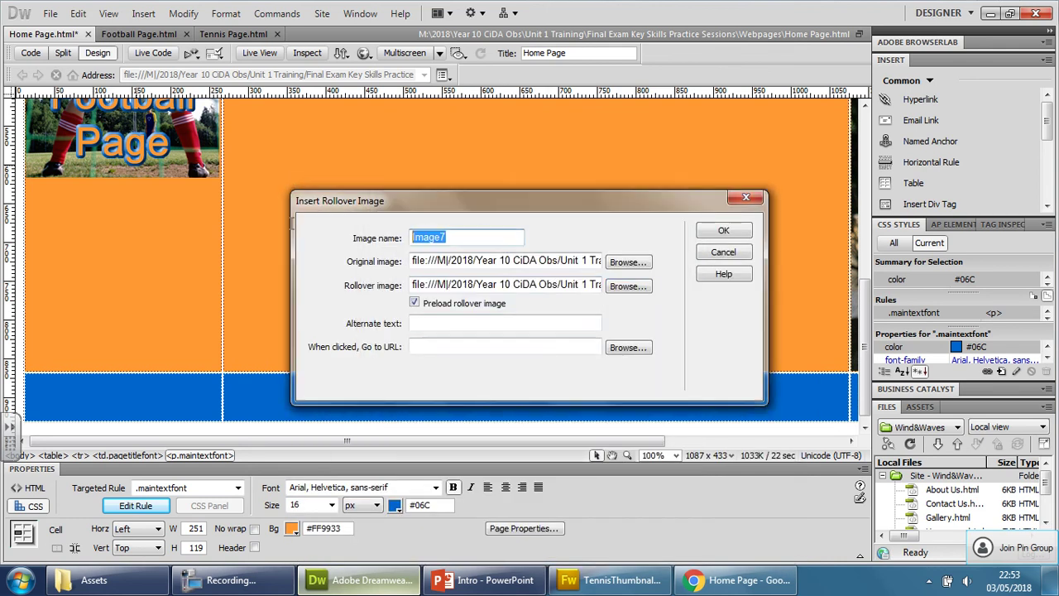
text(TennisLink)
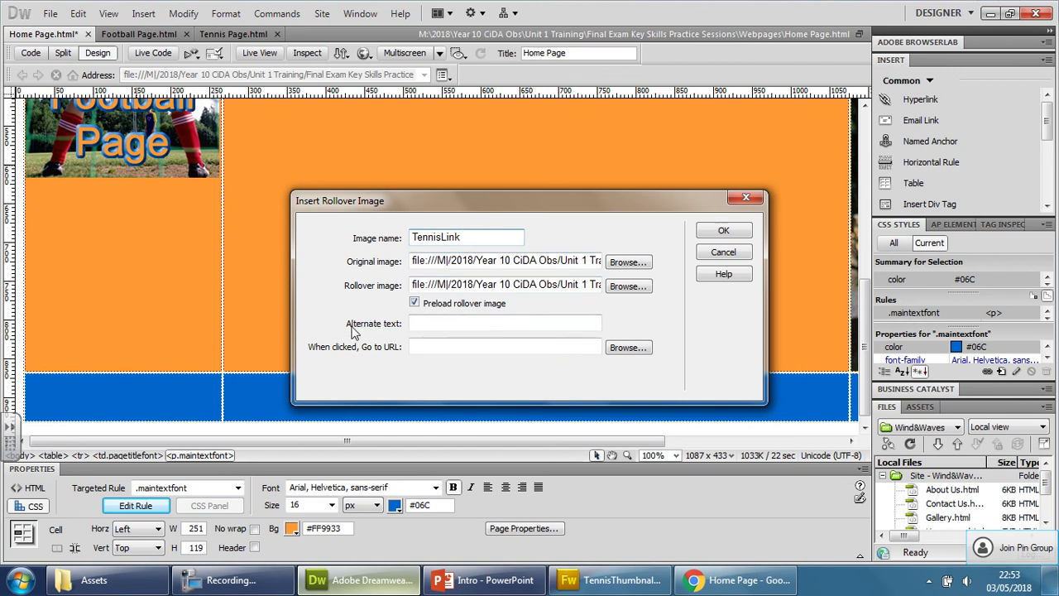
click(721, 231)
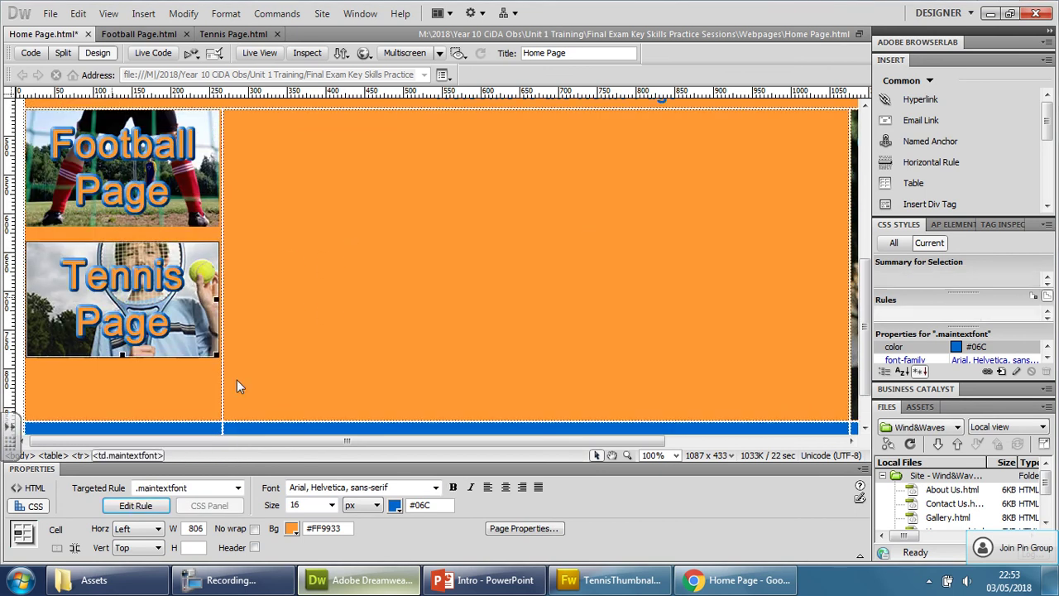
- Point the TennisLink image's Link field to Tennis Page.html and save Home Page.html
click(317, 510)
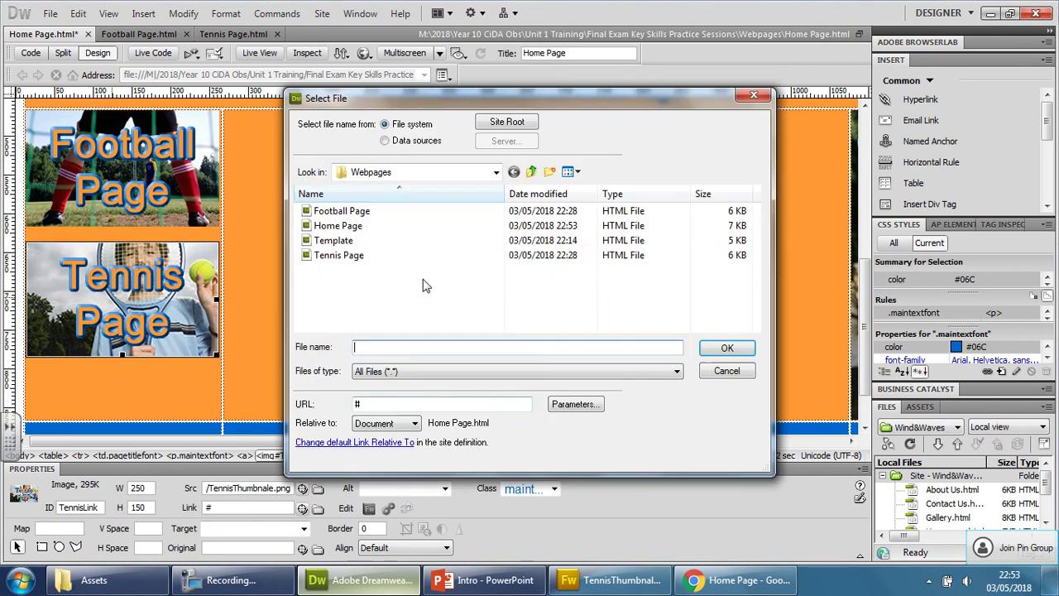
click(380, 254)
click(718, 349)
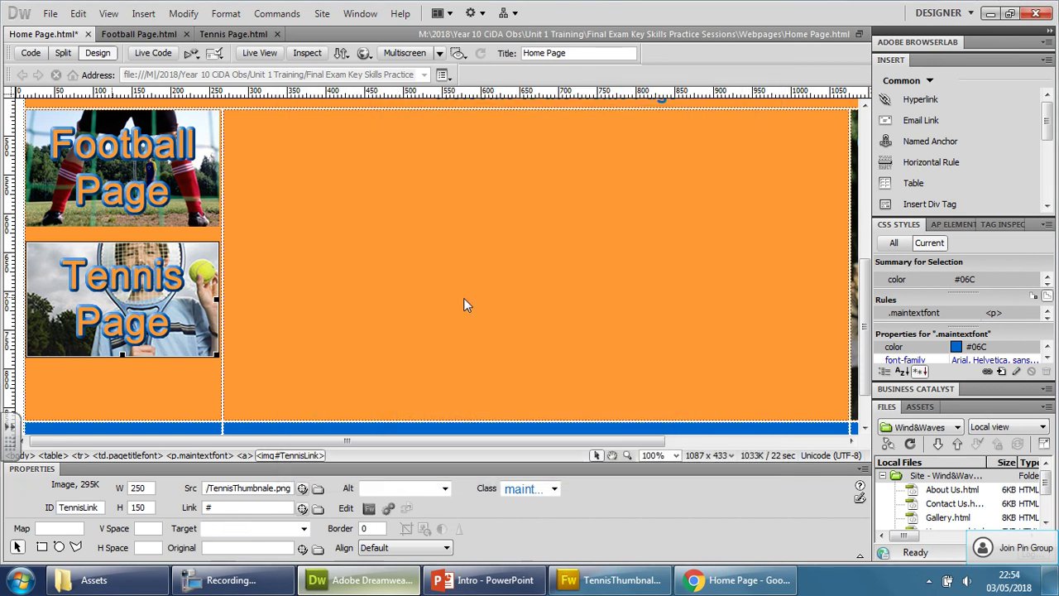
key(ctrl+s)
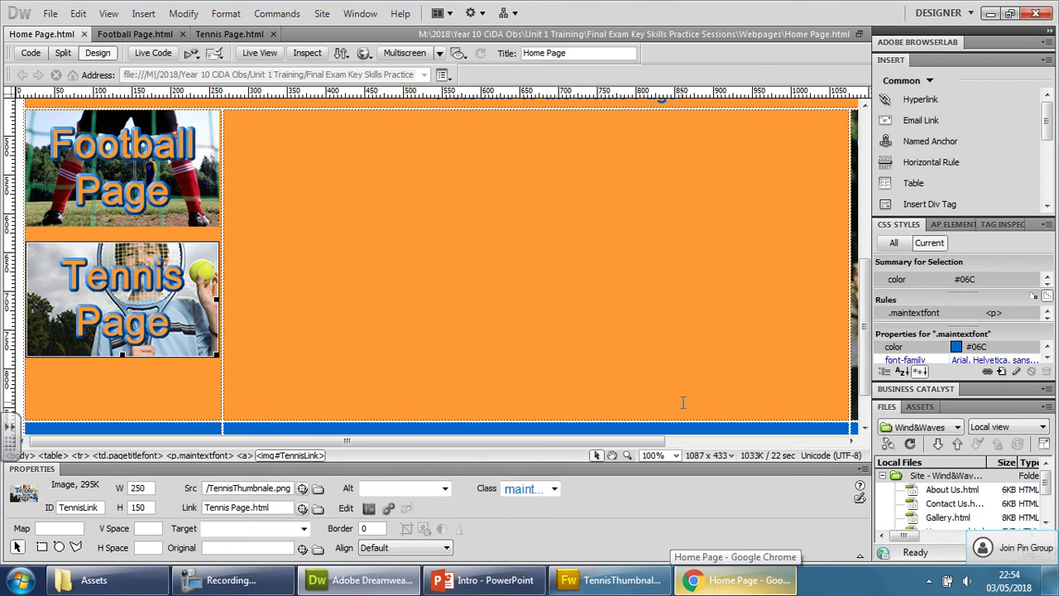
click(722, 573)
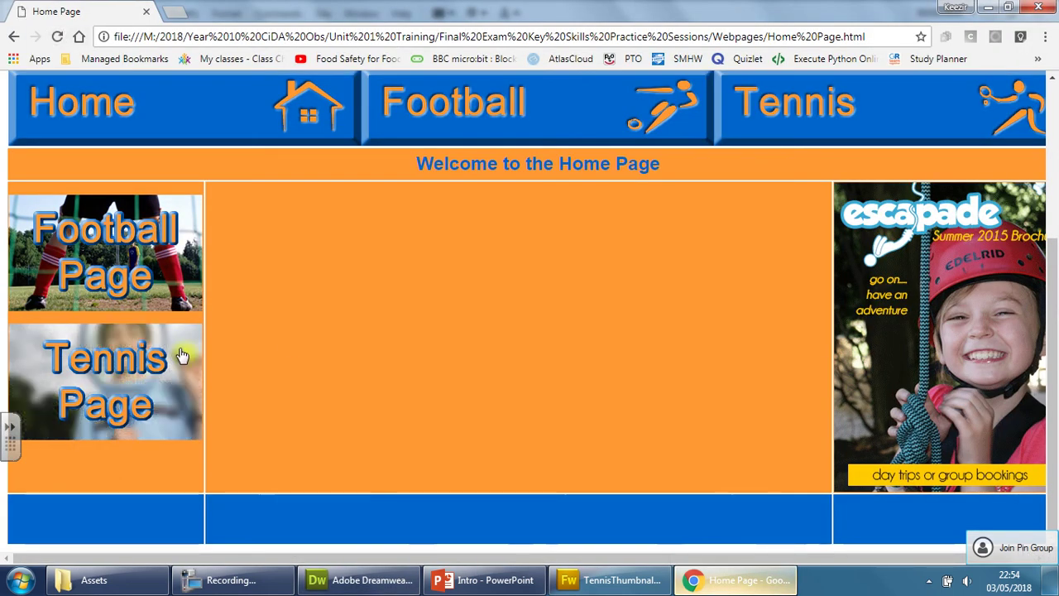
- In Chrome, open the Tennis, Football, then Tennis pages from their thumbnails, returning Home each time
click(168, 362)
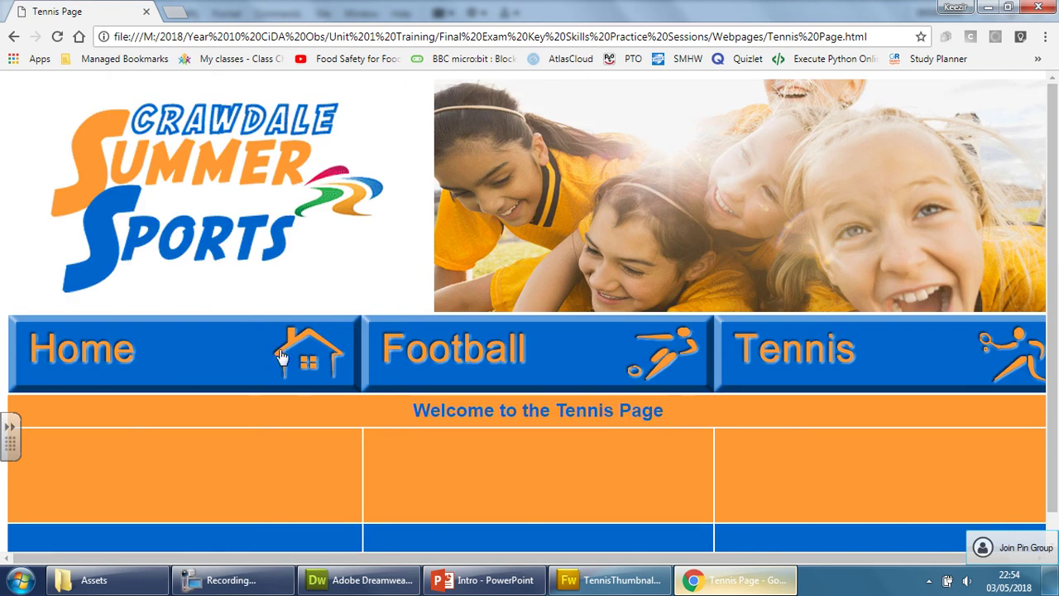
click(280, 357)
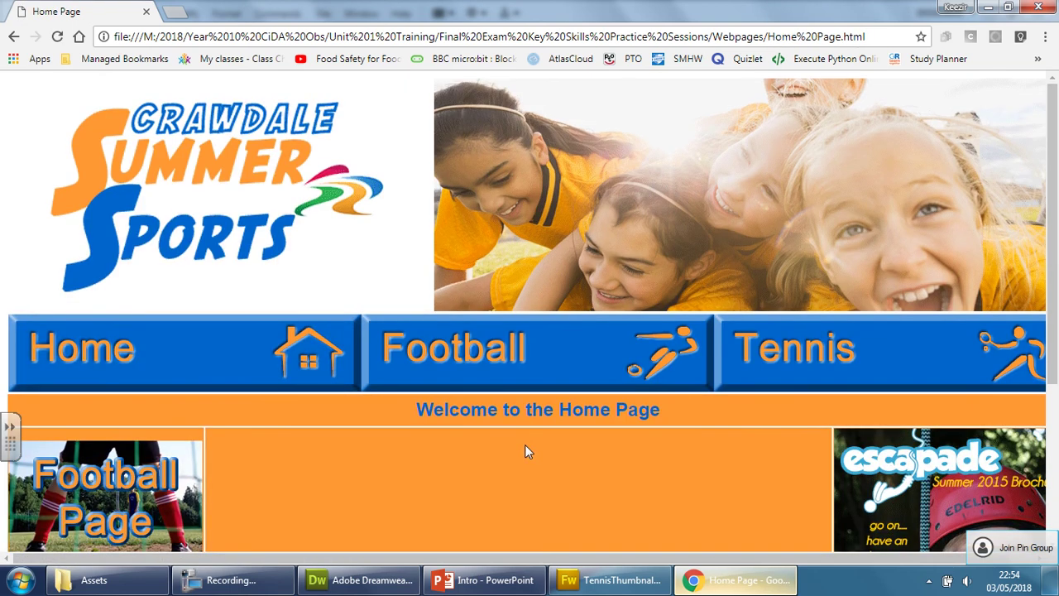
scroll(528, 450, down, 3)
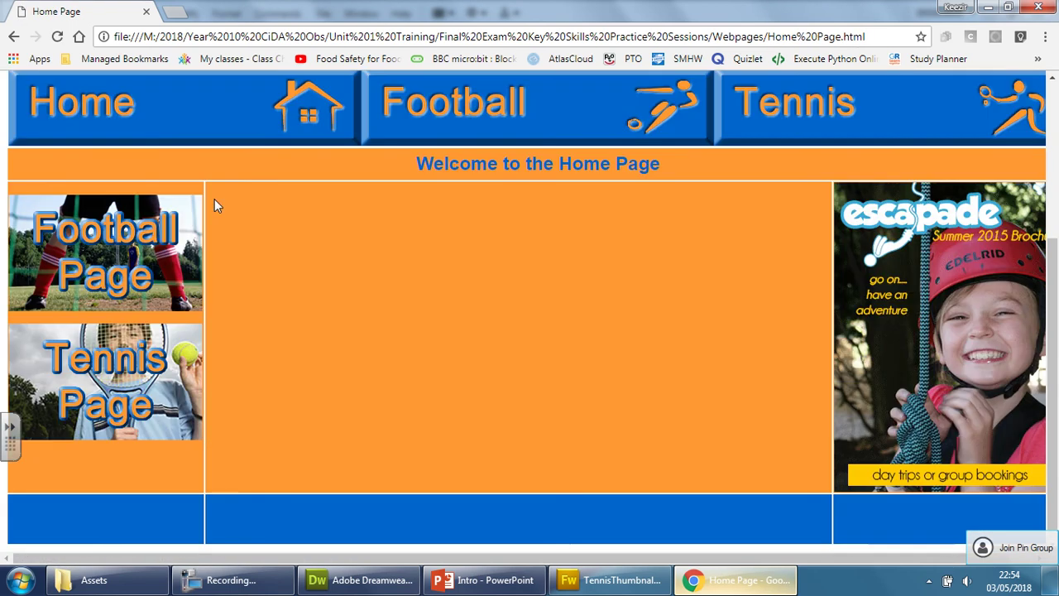
click(145, 294)
click(244, 369)
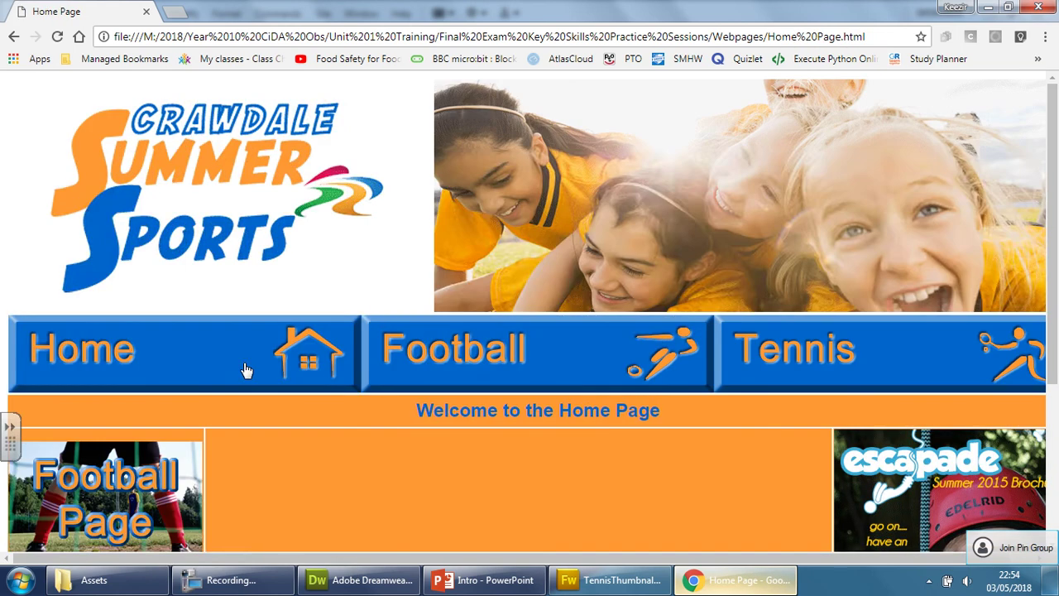
scroll(243, 366, down, 3)
click(149, 389)
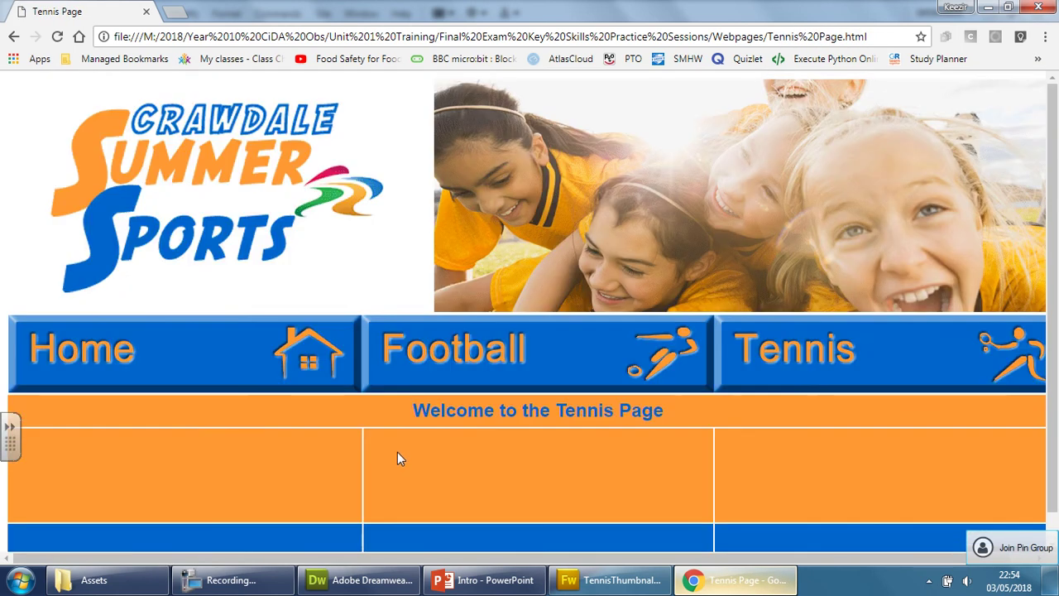
scroll(400, 452, down, 1)
click(402, 378)
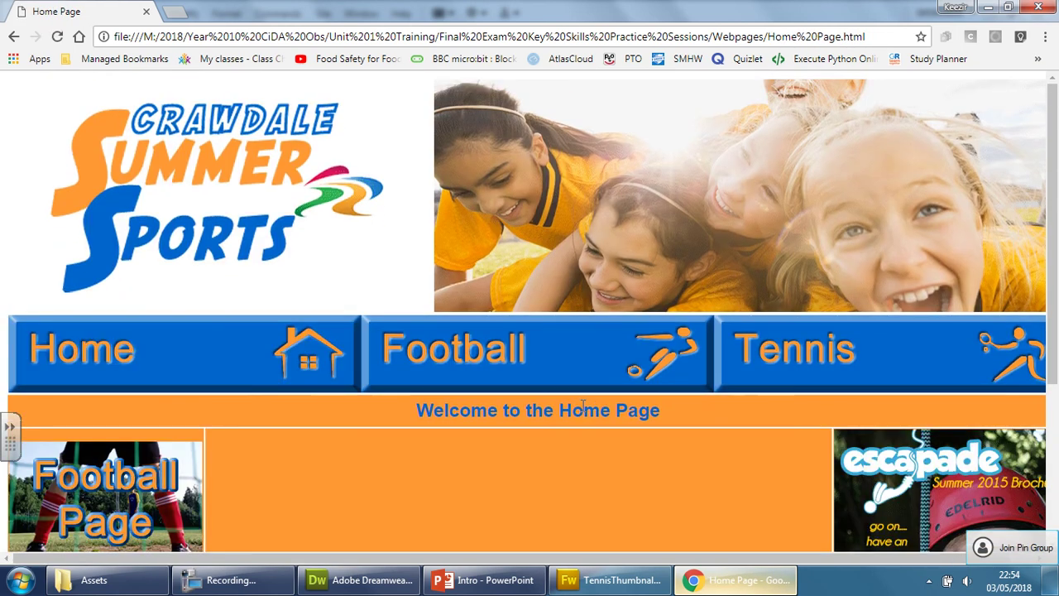
scroll(583, 405, down, 3)
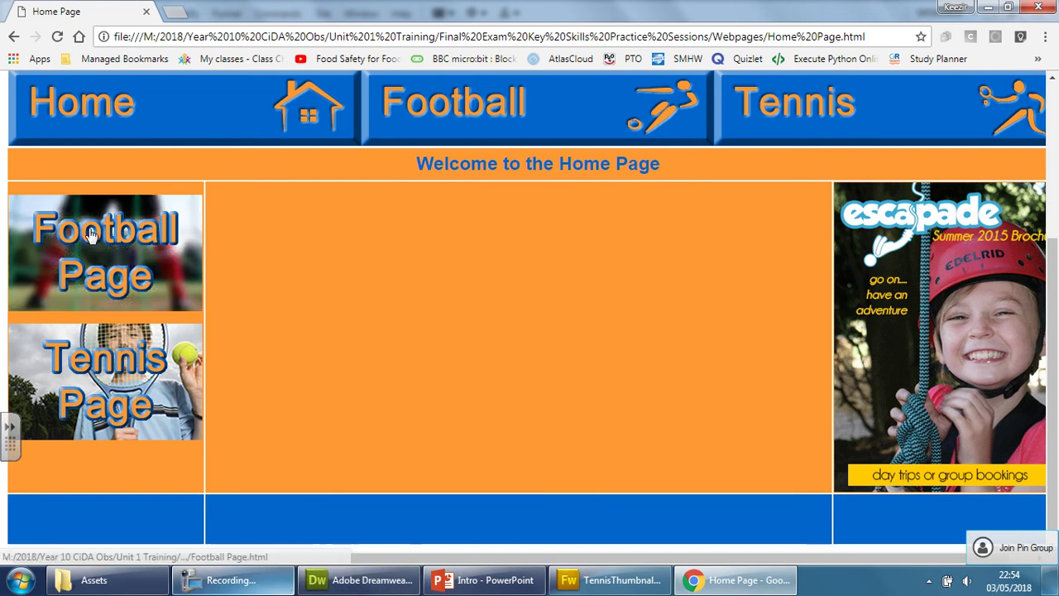